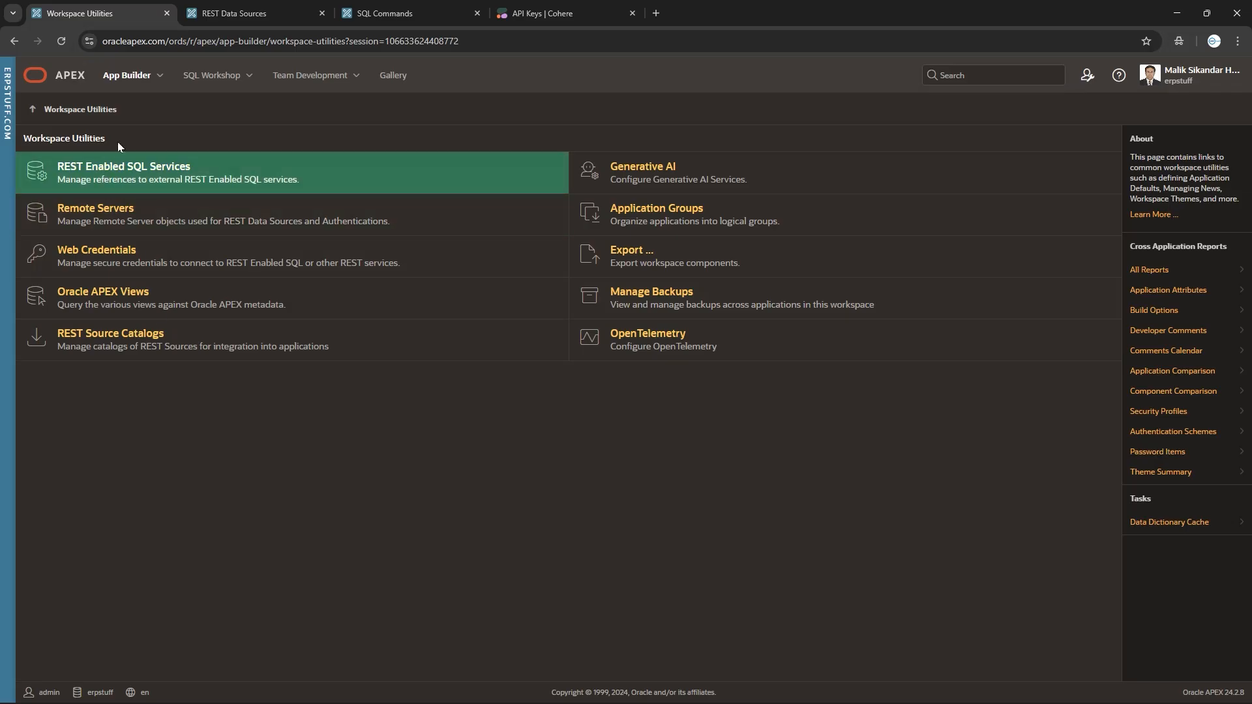
# Leave Workspace Utilities and return to the workspace home page.
pyautogui.click(70, 78)
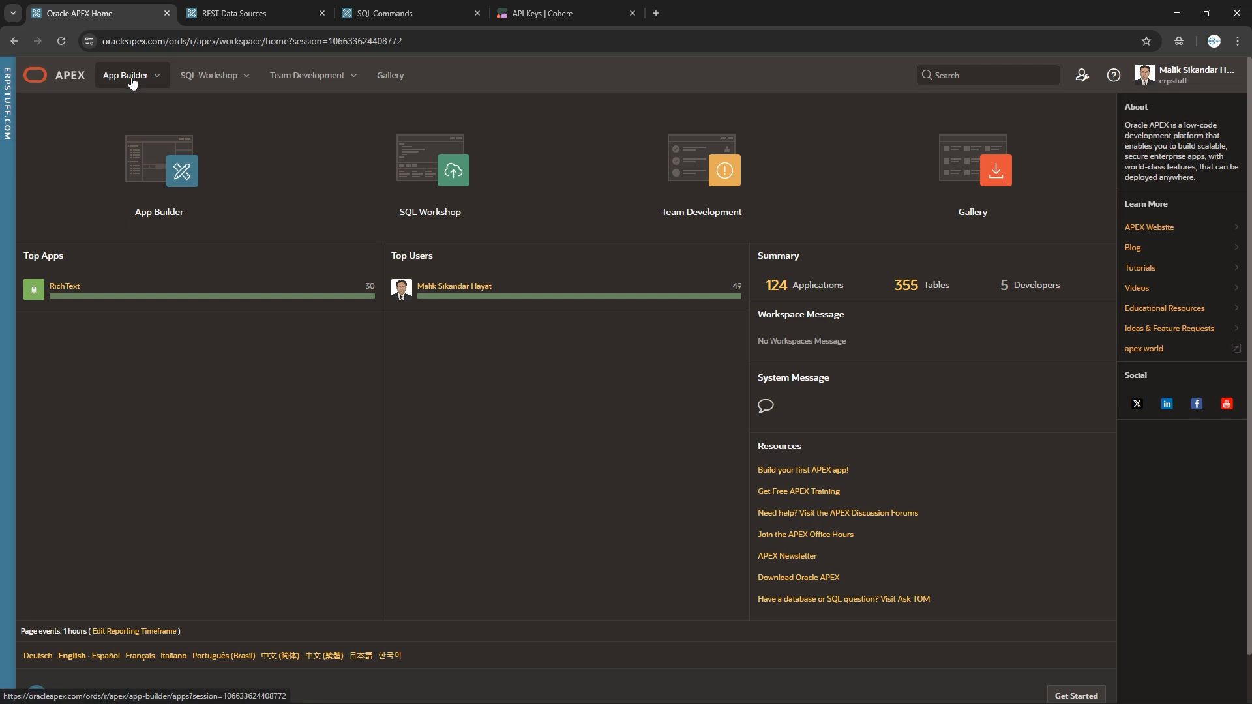
# Open 'Credentials for erpstuff cohere' via App Builder > Workspace Utilities > Web Credentials.
pyautogui.click(158, 77)
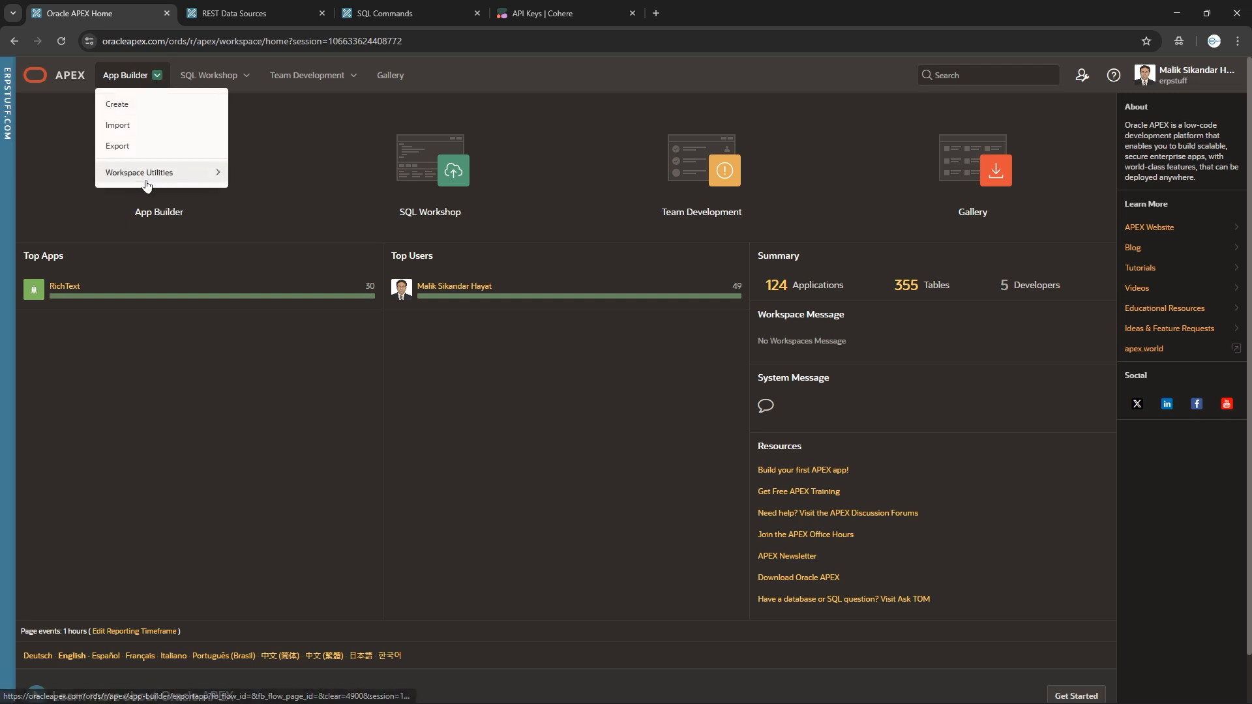
pyautogui.moveTo(141, 173)
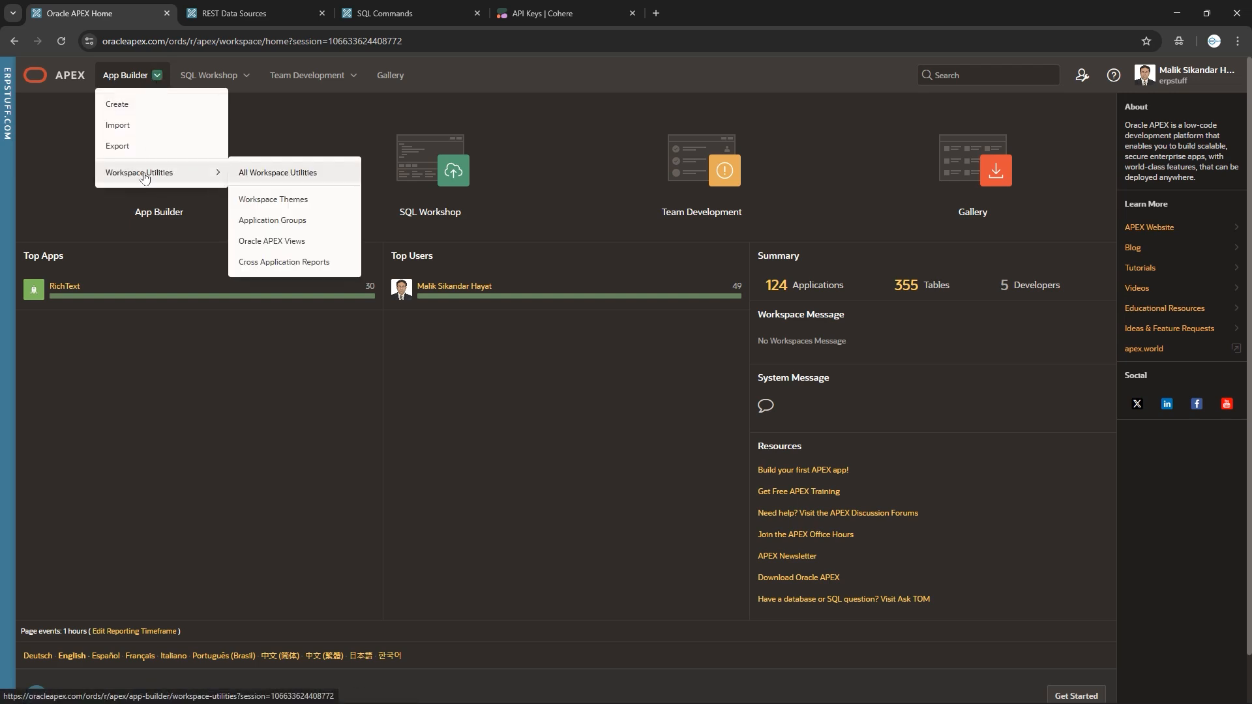
pyautogui.click(276, 174)
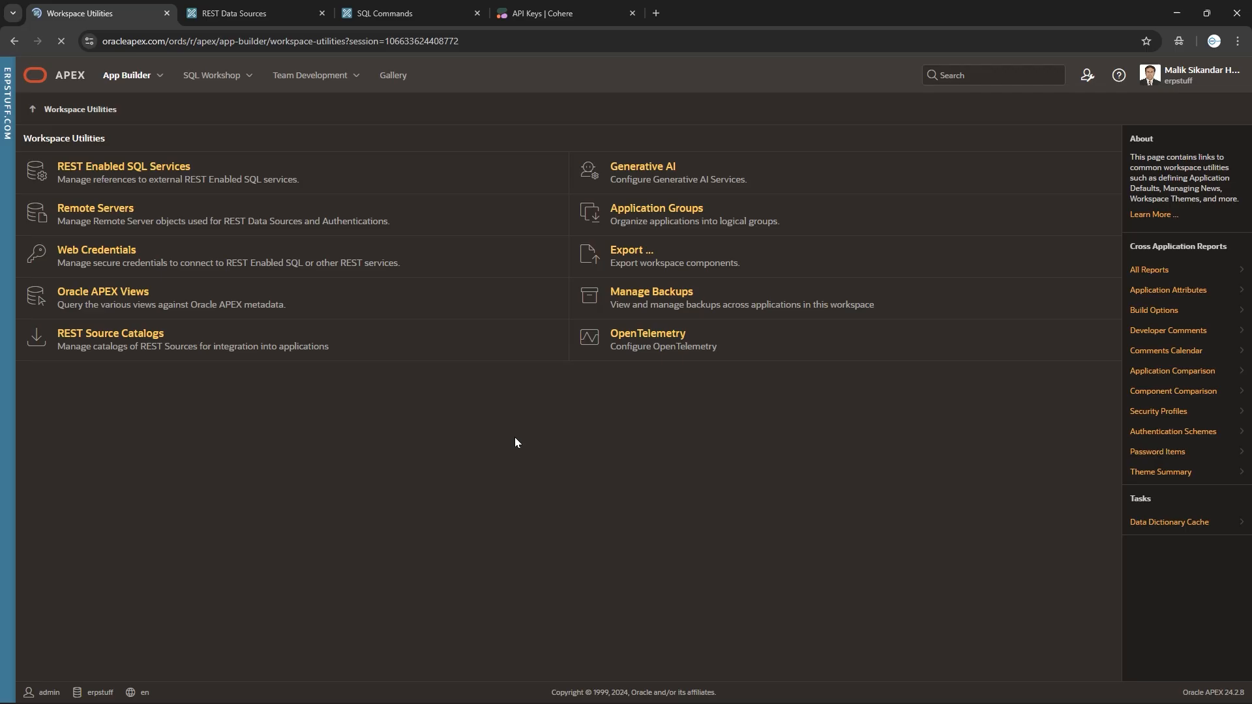
pyautogui.click(104, 255)
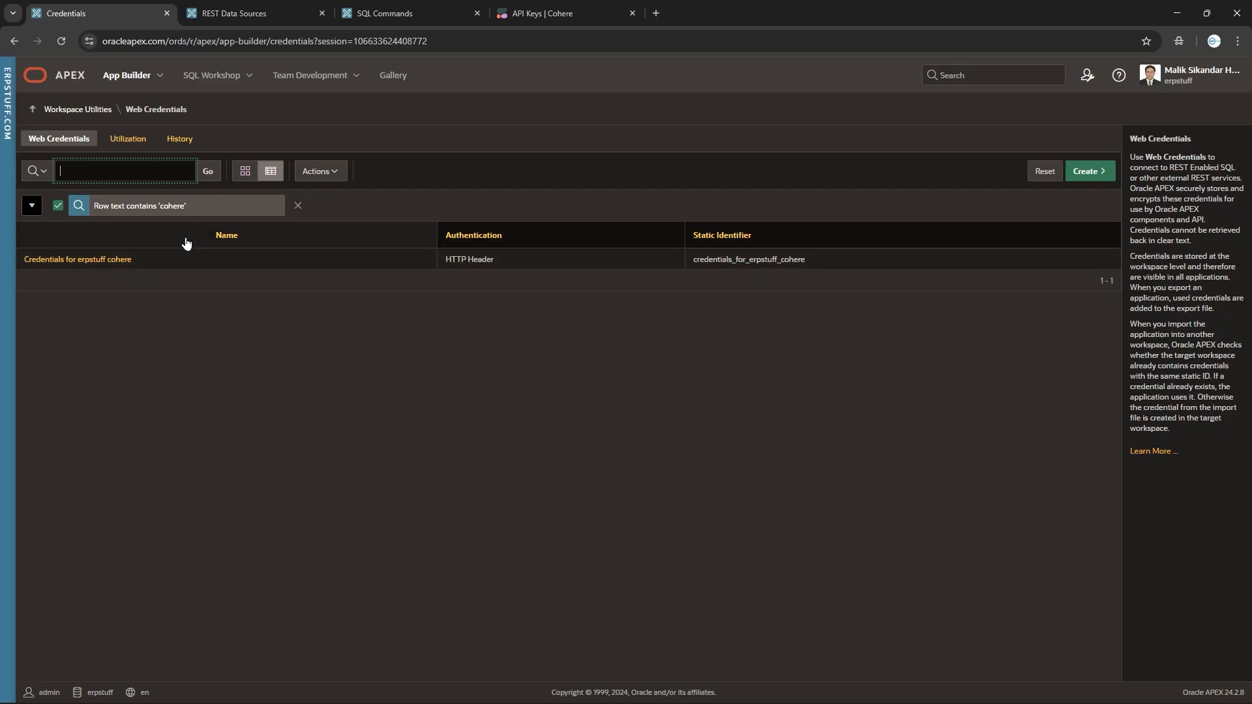
pyautogui.click(111, 261)
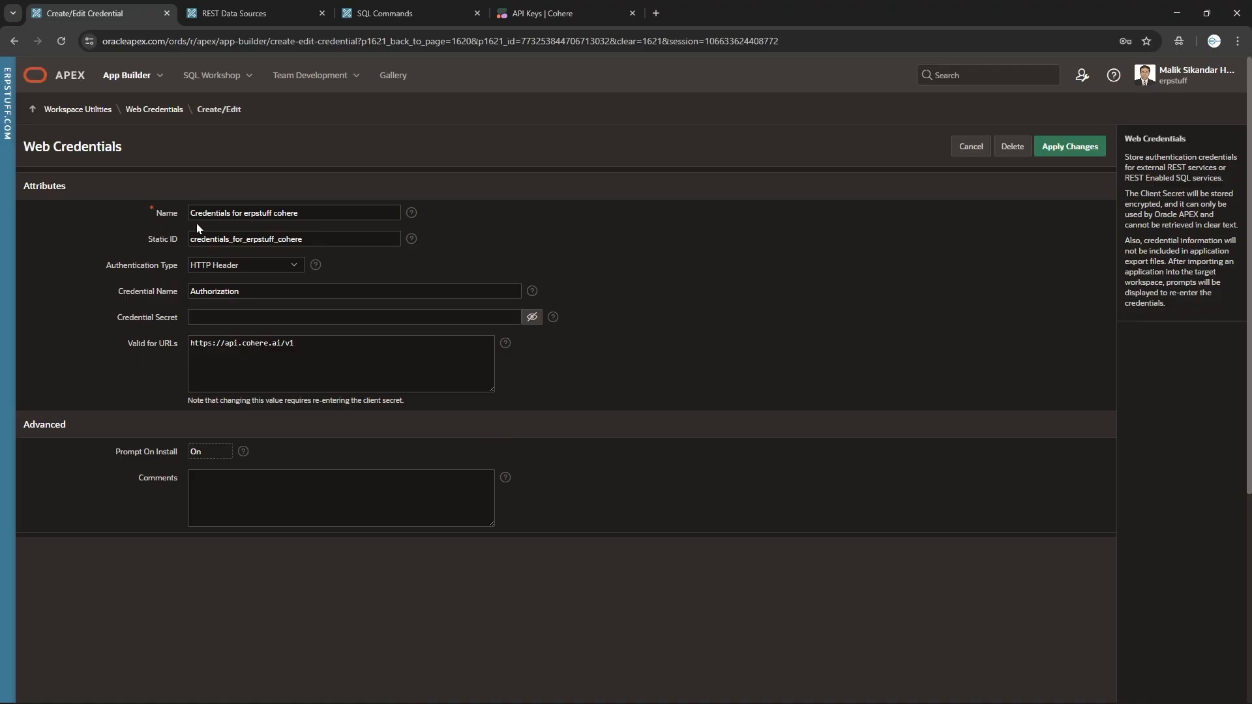
# Inspect the credential name and static ID credentials_for_erpstuff_cohere, then list the authentication types.
pyautogui.moveTo(327, 218); pyautogui.dragTo(82, 214)
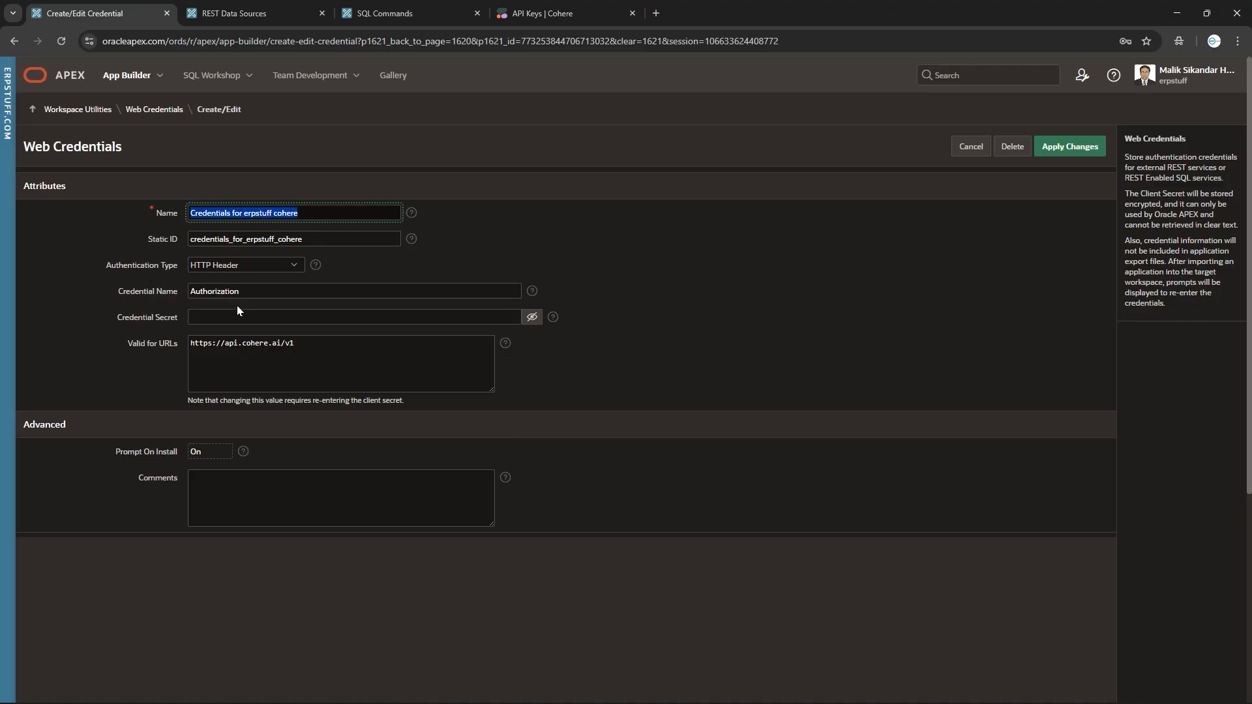
pyautogui.click(271, 238)
pyautogui.moveTo(325, 241); pyautogui.dragTo(159, 244)
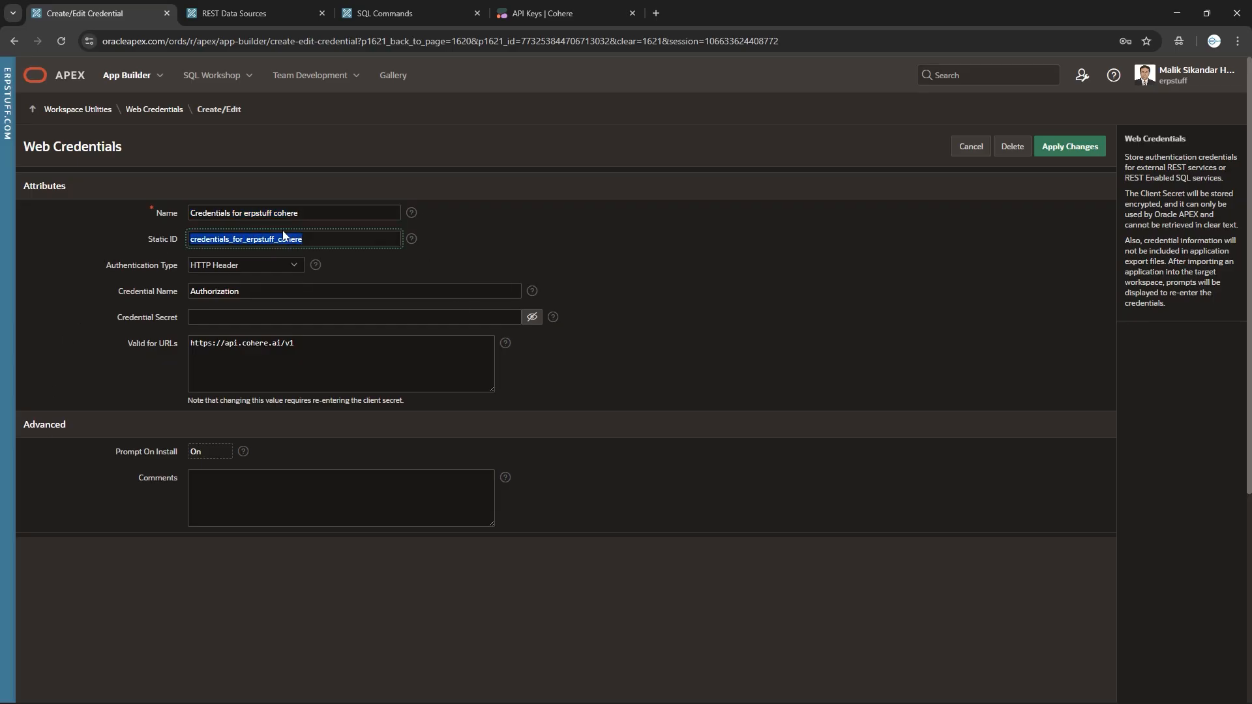
pyautogui.moveTo(342, 241); pyautogui.dragTo(59, 240)
pyautogui.click(322, 241)
pyautogui.doubleClick(319, 234)
pyautogui.click(214, 269)
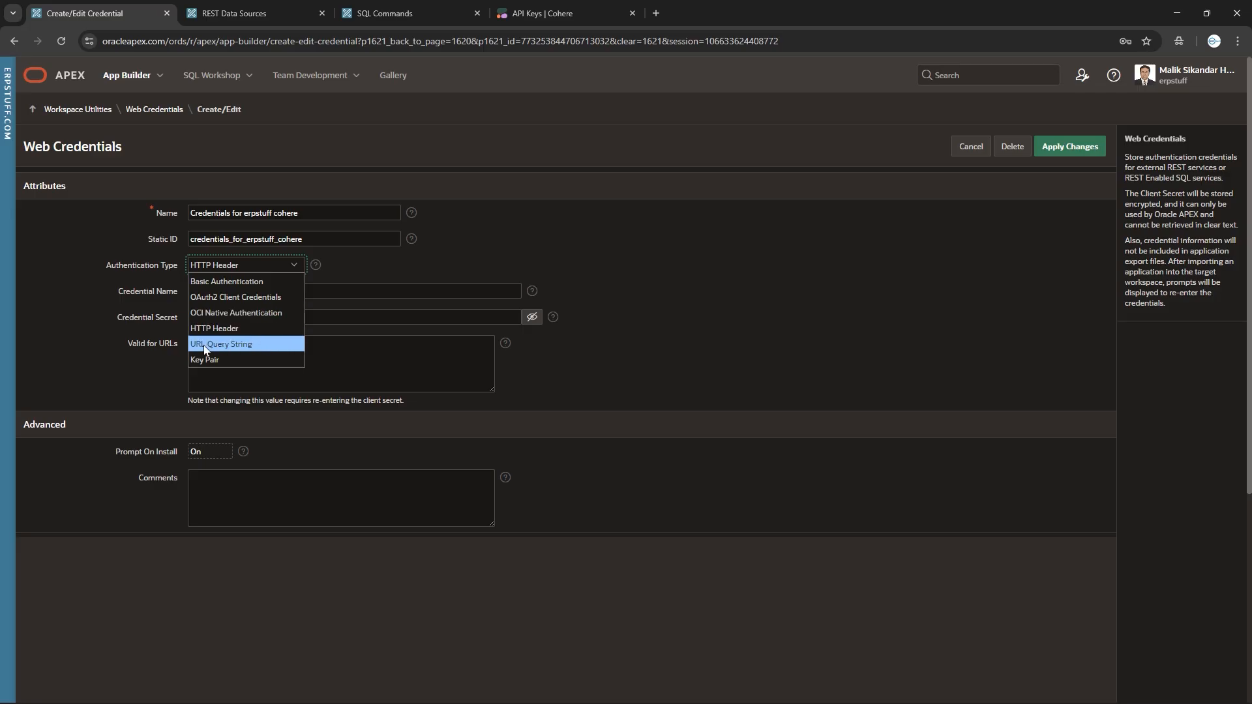
# Keep HTTP Header authentication and inspect the Authorization credential name and its secret.
pyautogui.click(378, 271)
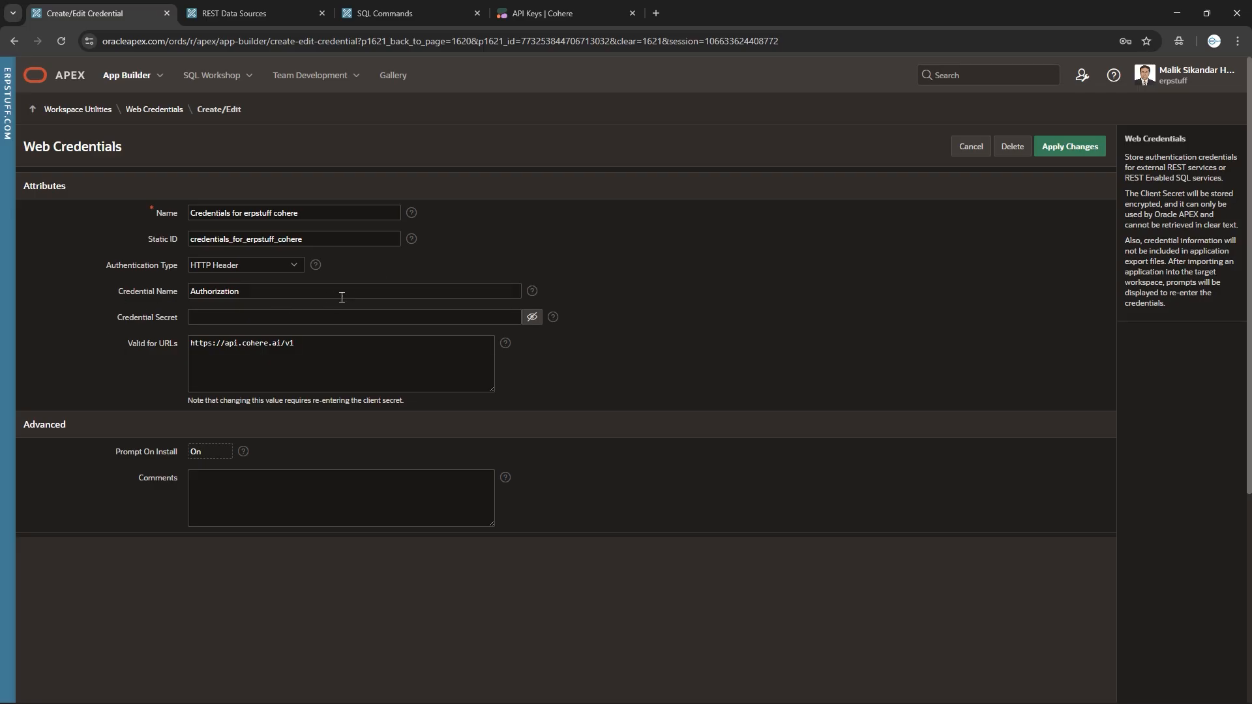
pyautogui.moveTo(271, 291); pyautogui.dragTo(151, 287)
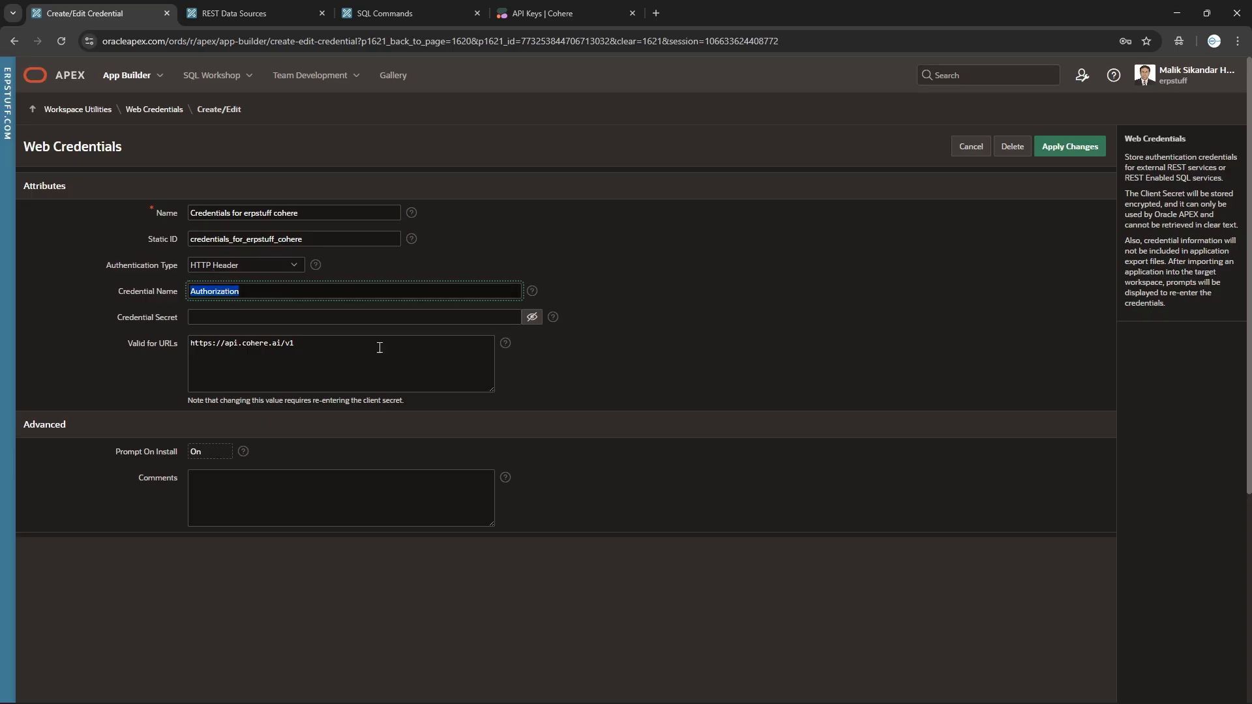
pyautogui.click(395, 318)
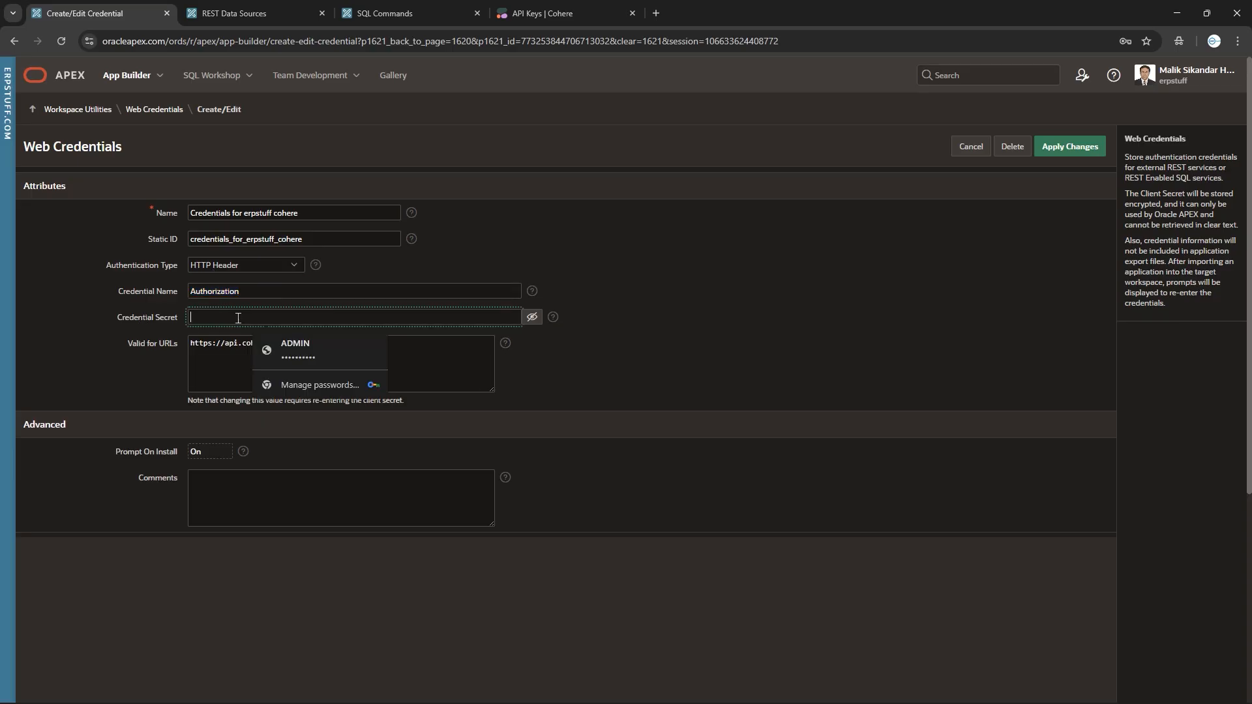
pyautogui.click(533, 319)
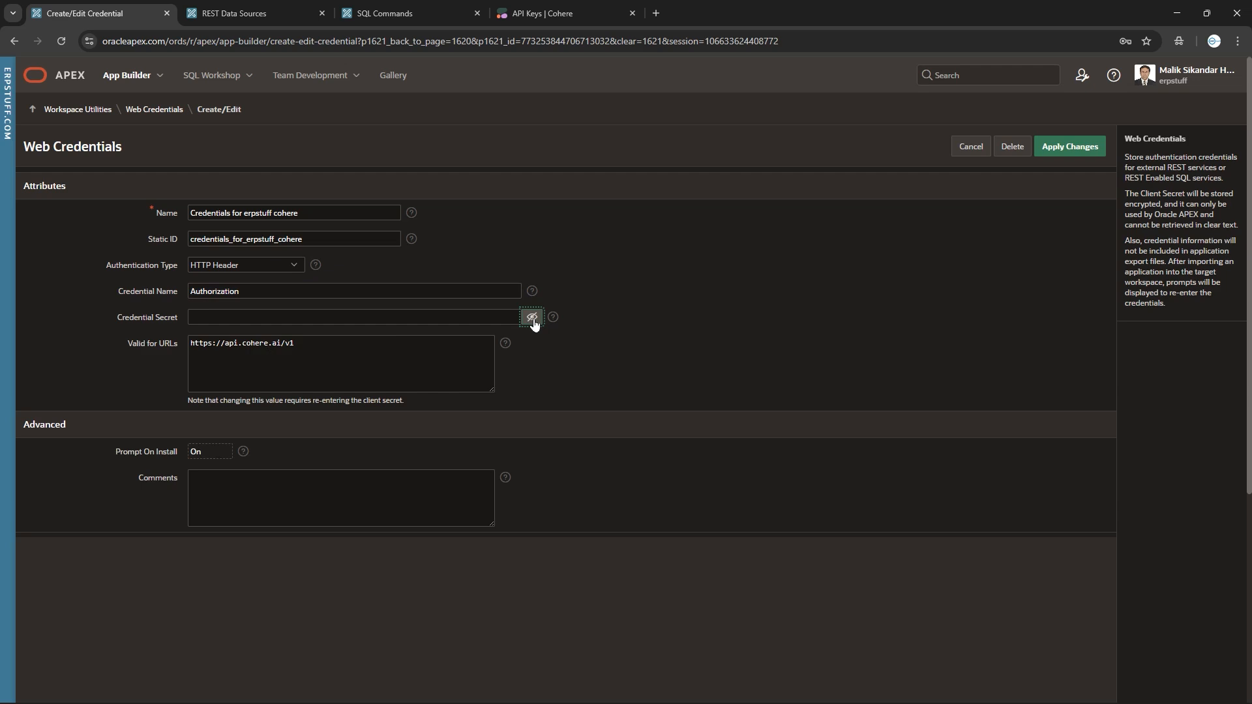
pyautogui.click(321, 317)
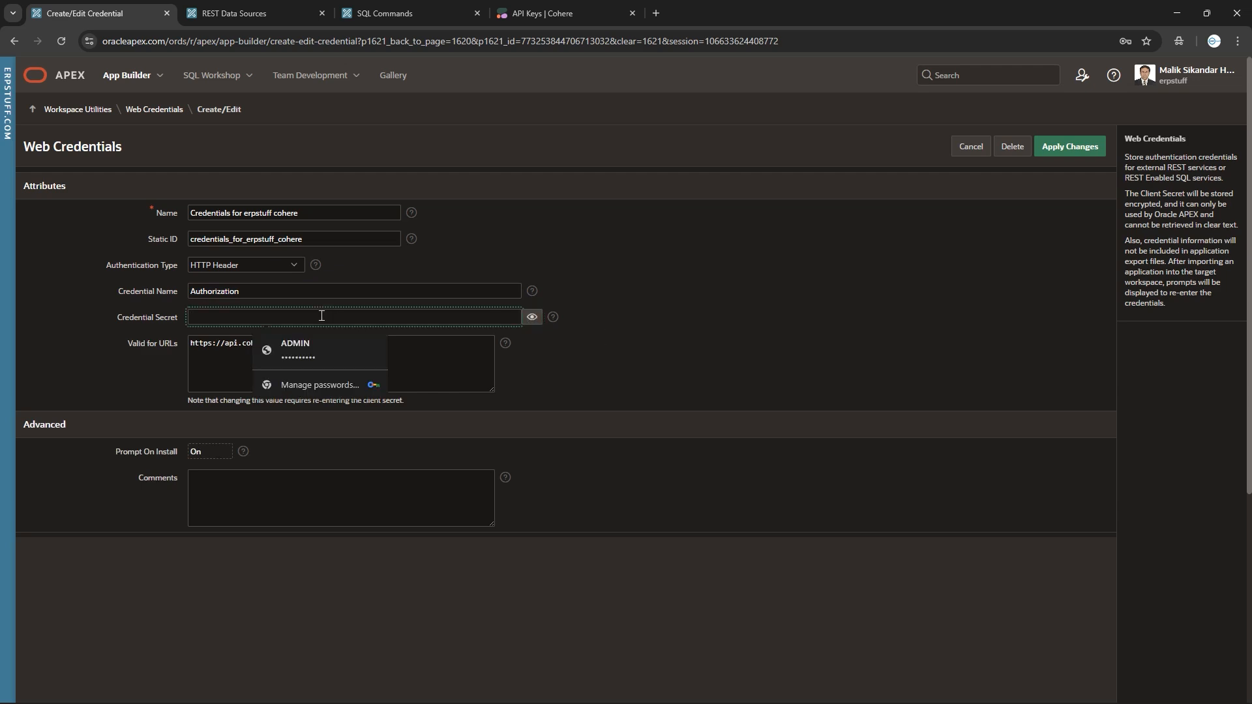
pyautogui.click(703, 360)
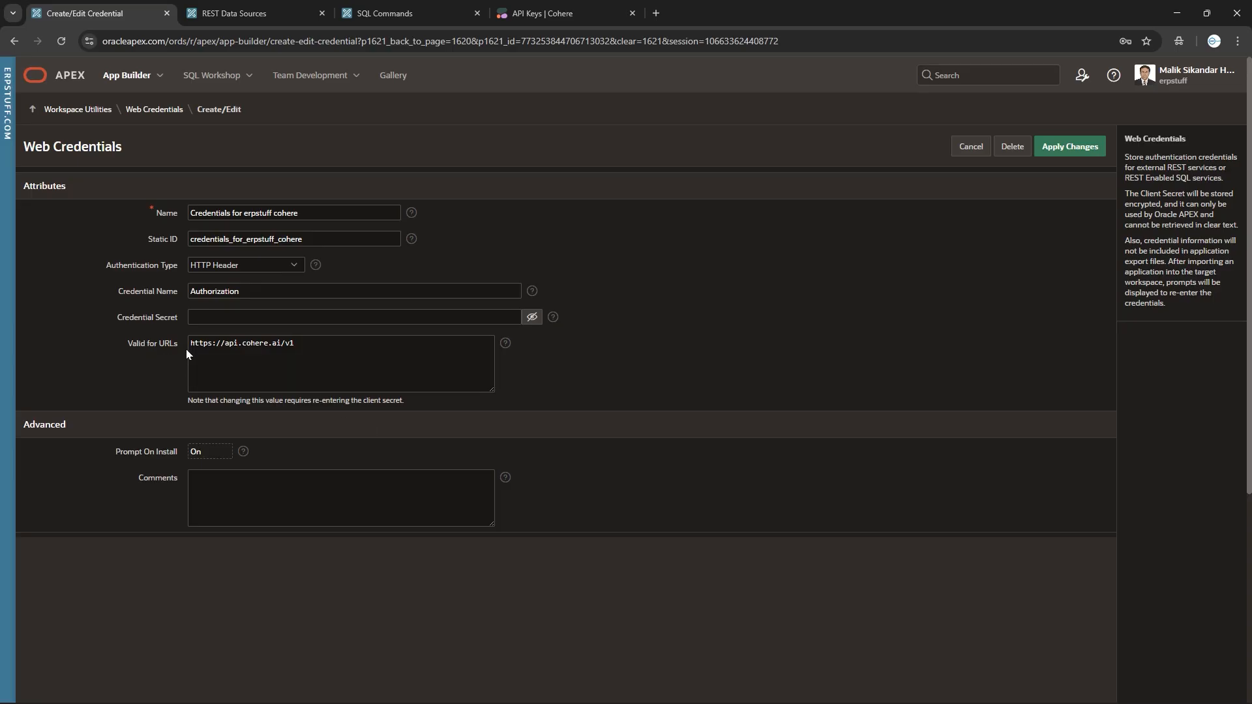
pyautogui.moveTo(347, 347); pyautogui.dragTo(174, 338)
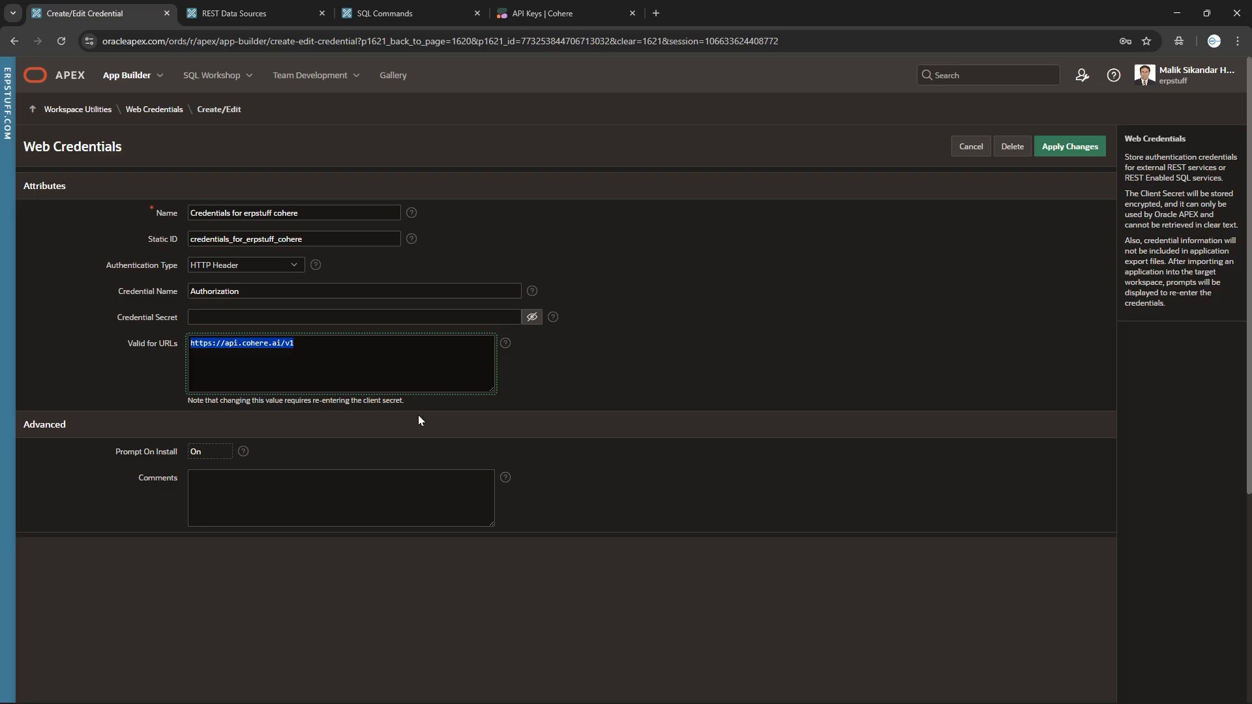
pyautogui.click(324, 347)
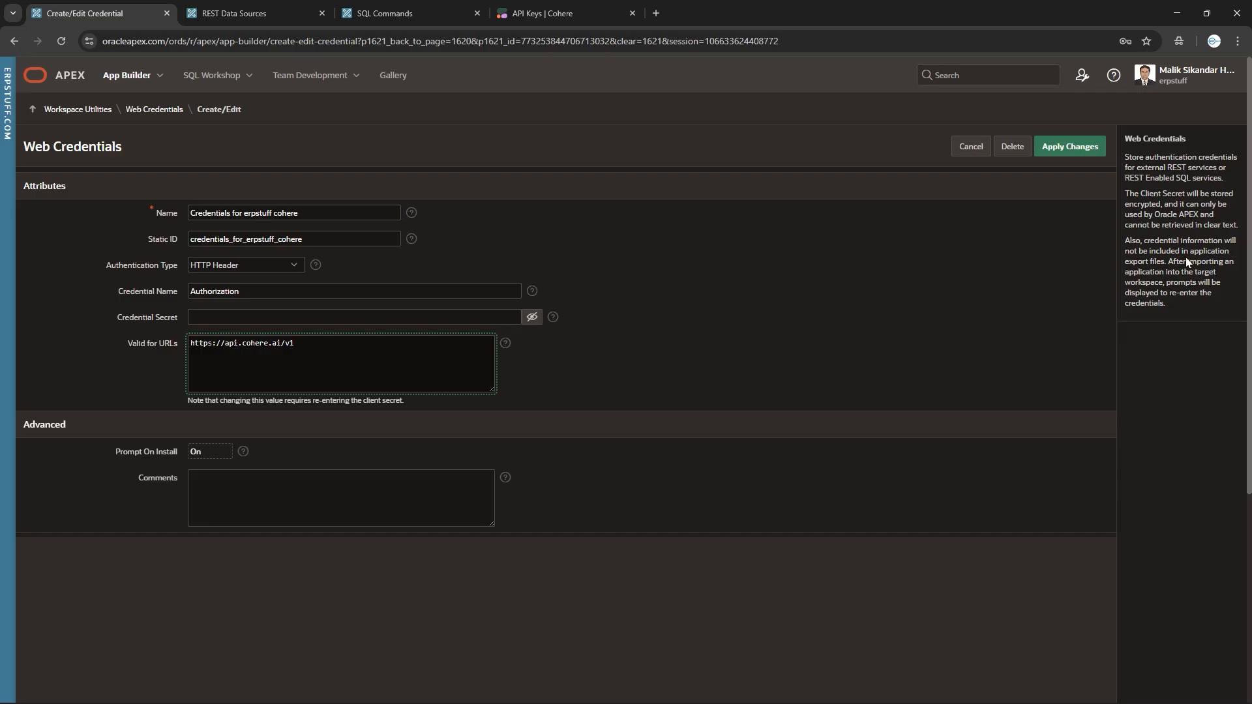
pyautogui.click(975, 149)
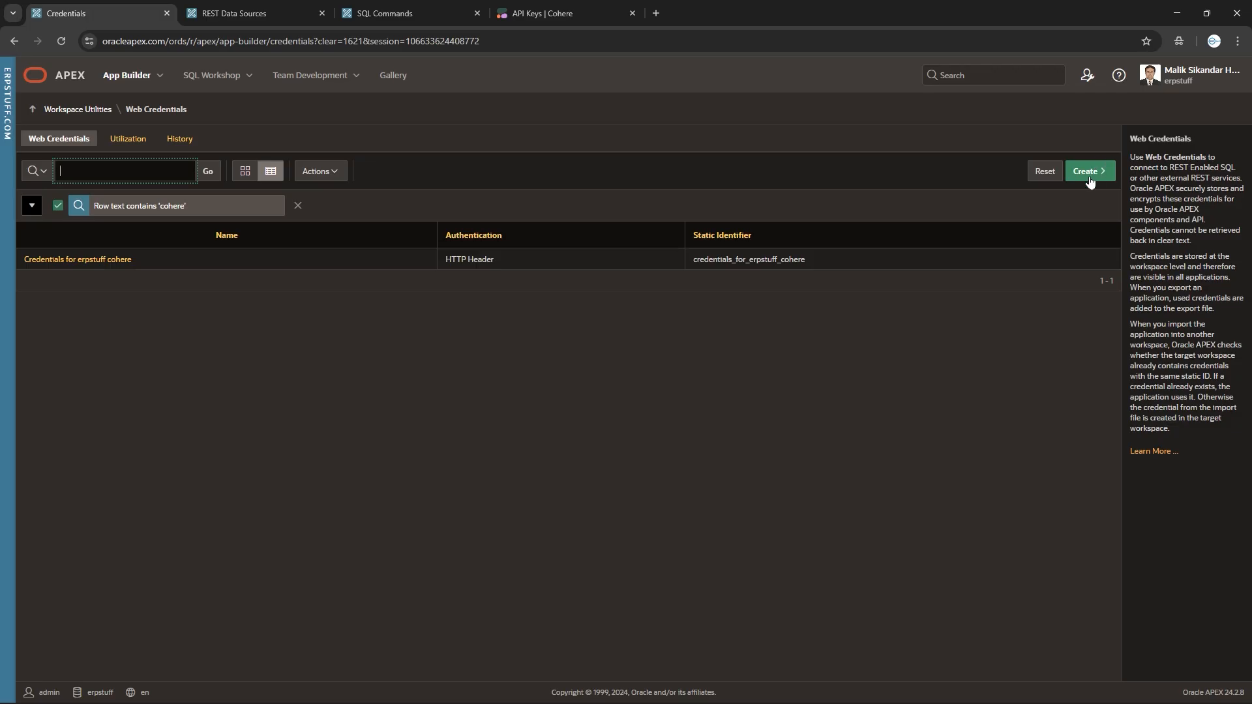
# Start a new credential named 'My Basic Auth' with static ID BASIC_AUTH_01 and Basic Authentication.
pyautogui.click(1090, 179)
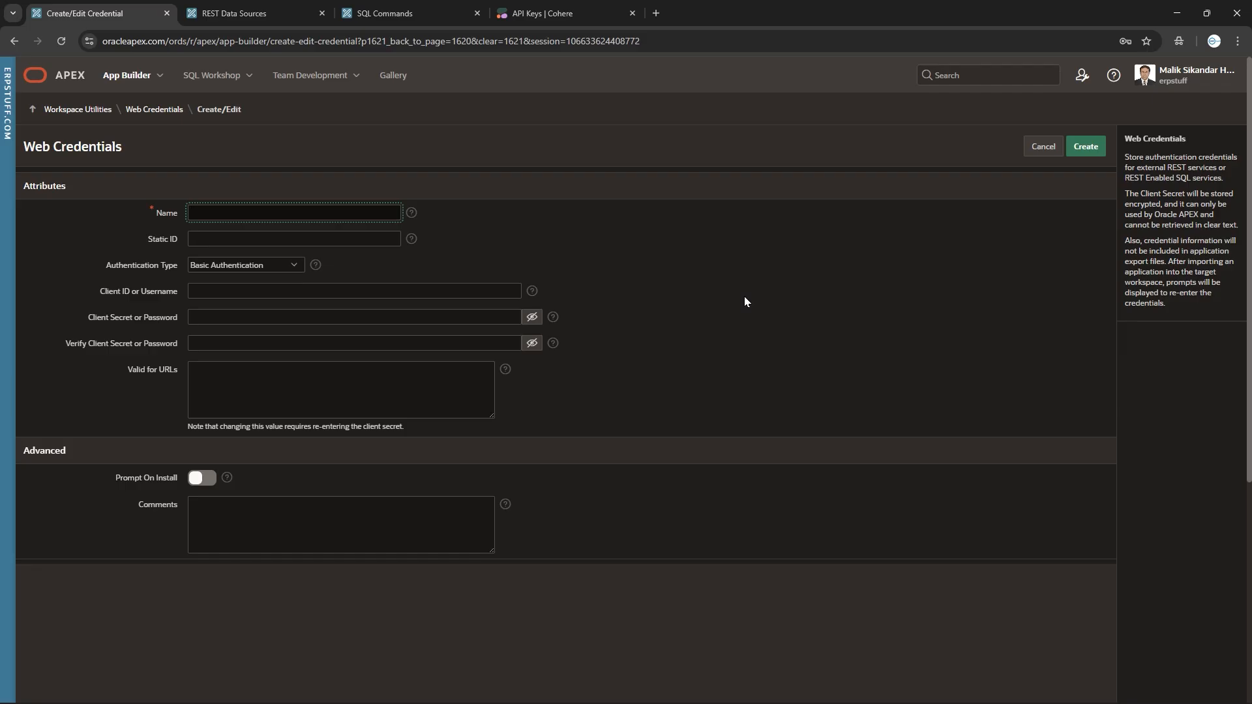
pyautogui.write('My Basic Auth')
pyautogui.click(280, 239)
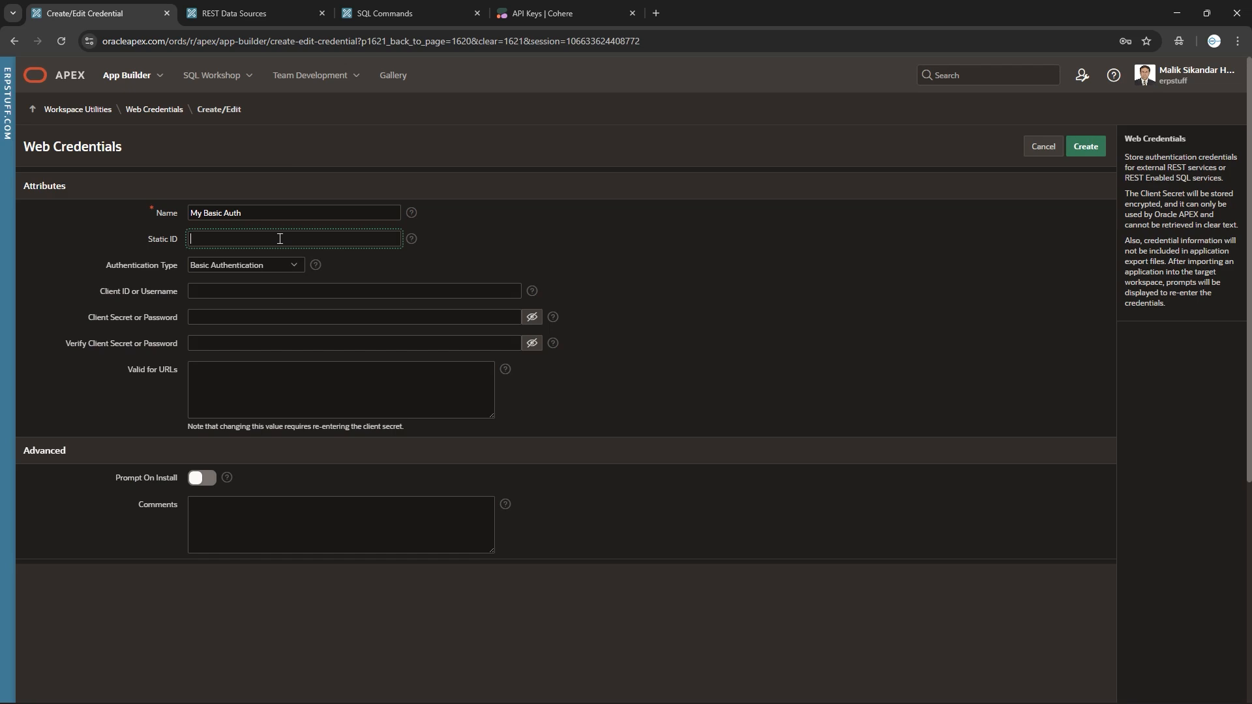
pyautogui.write('BASIC_AUTH_01')
pyautogui.moveTo(280, 239); pyautogui.dragTo(60, 247)
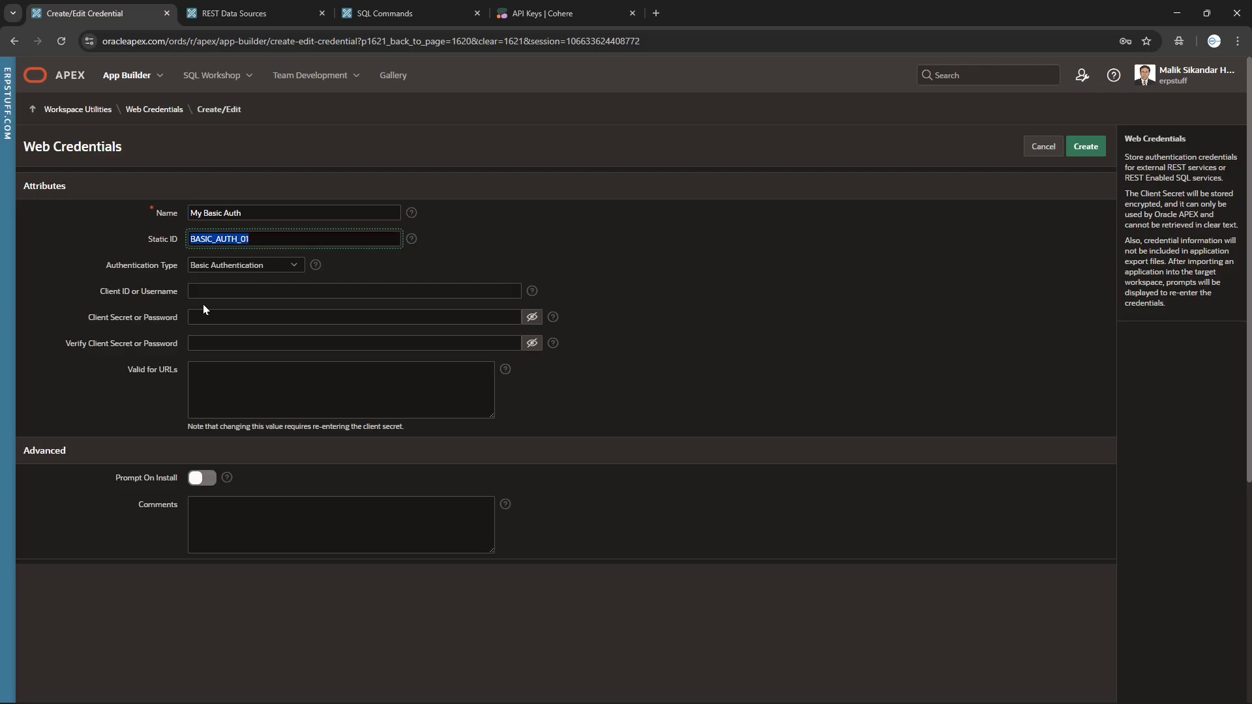
pyautogui.click(223, 263)
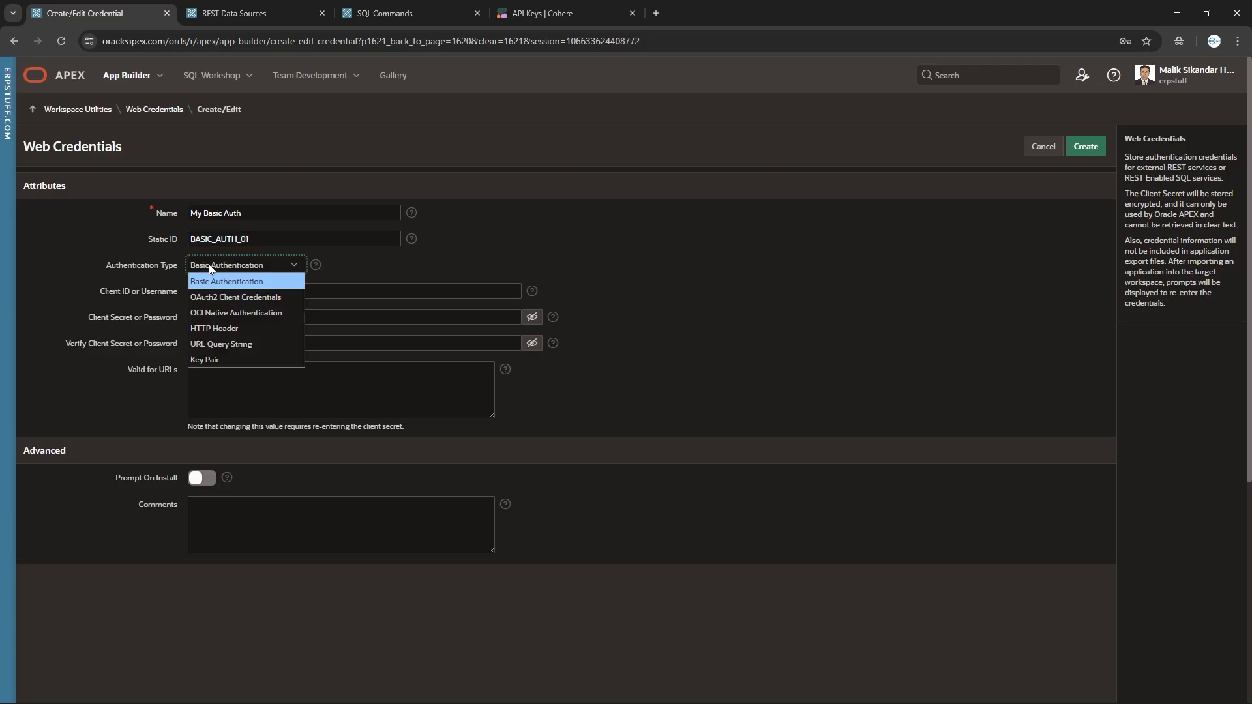
pyautogui.click(267, 269)
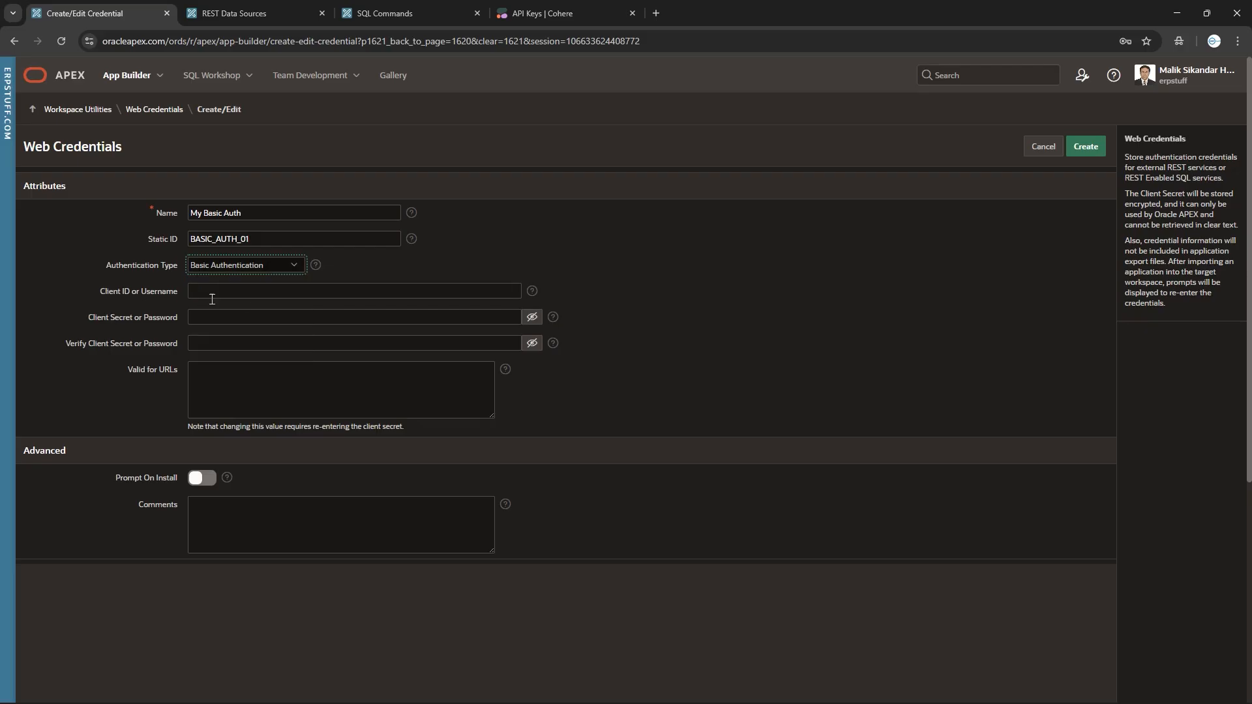
# Enter the username, the client secret and its matching confirmation.
pyautogui.click(238, 291)
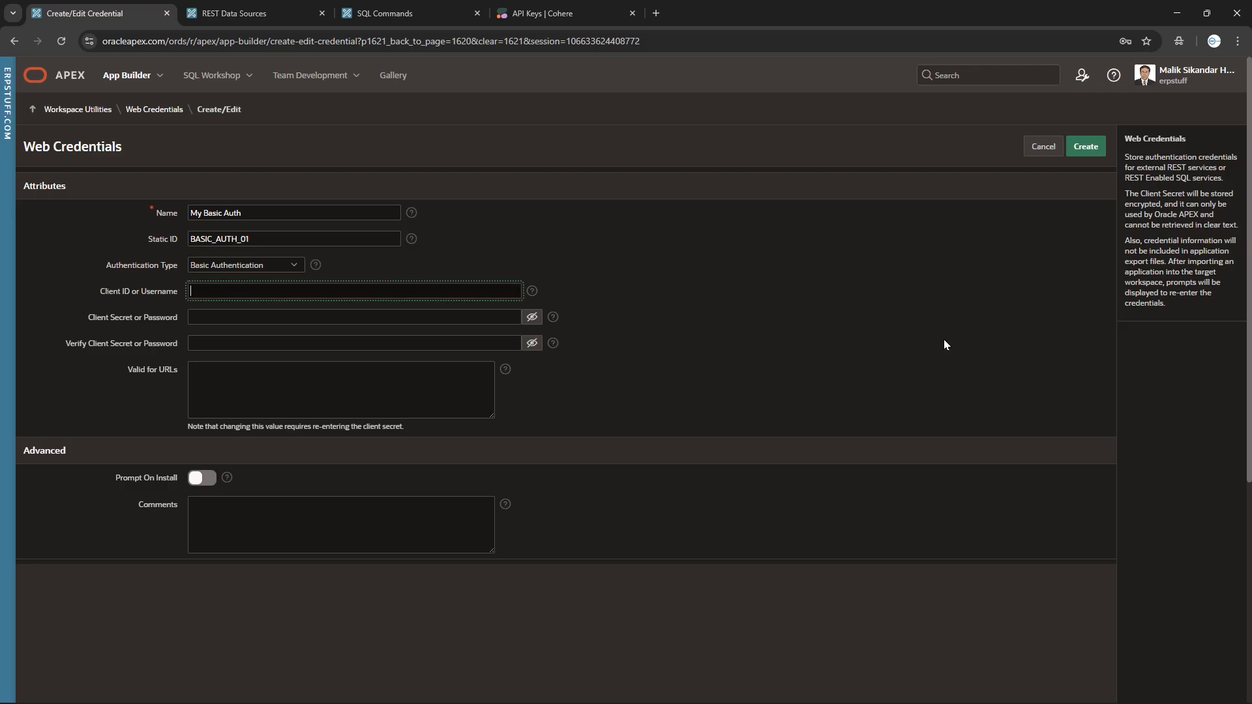
pyautogui.write('erpstuff')
pyautogui.click(243, 324)
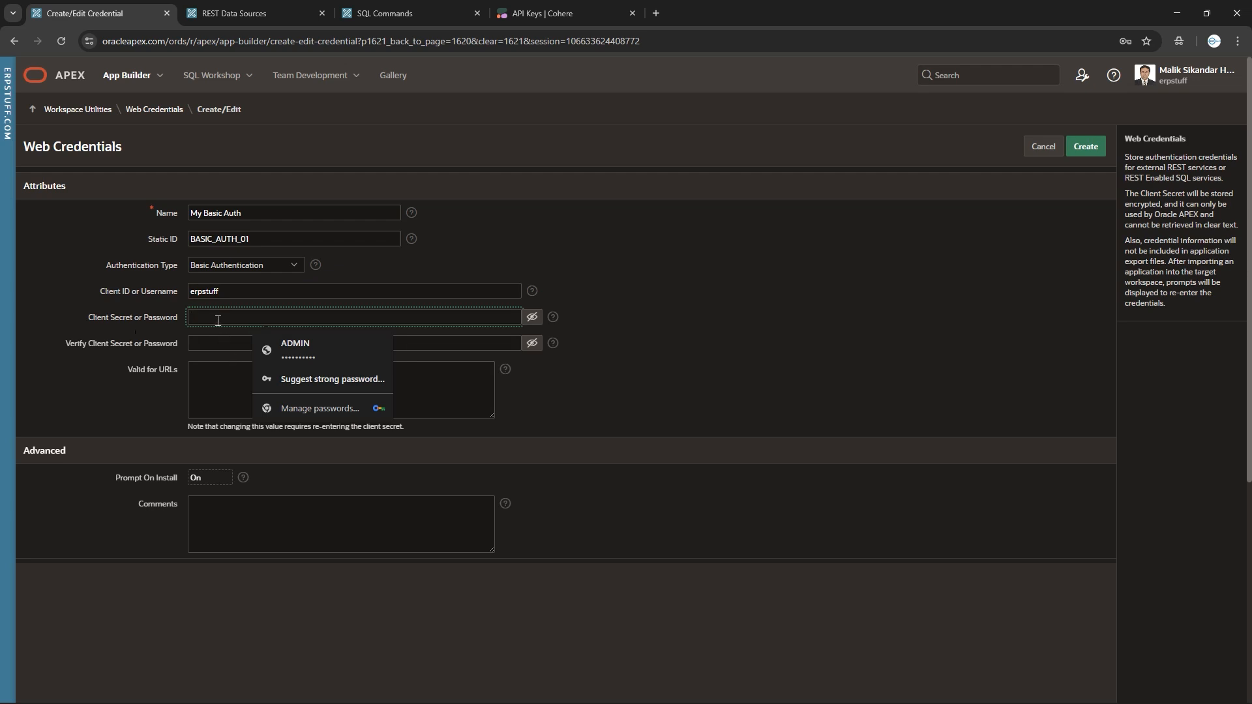
pyautogui.write('••••')
pyautogui.write('123')
pyautogui.press('Tab')
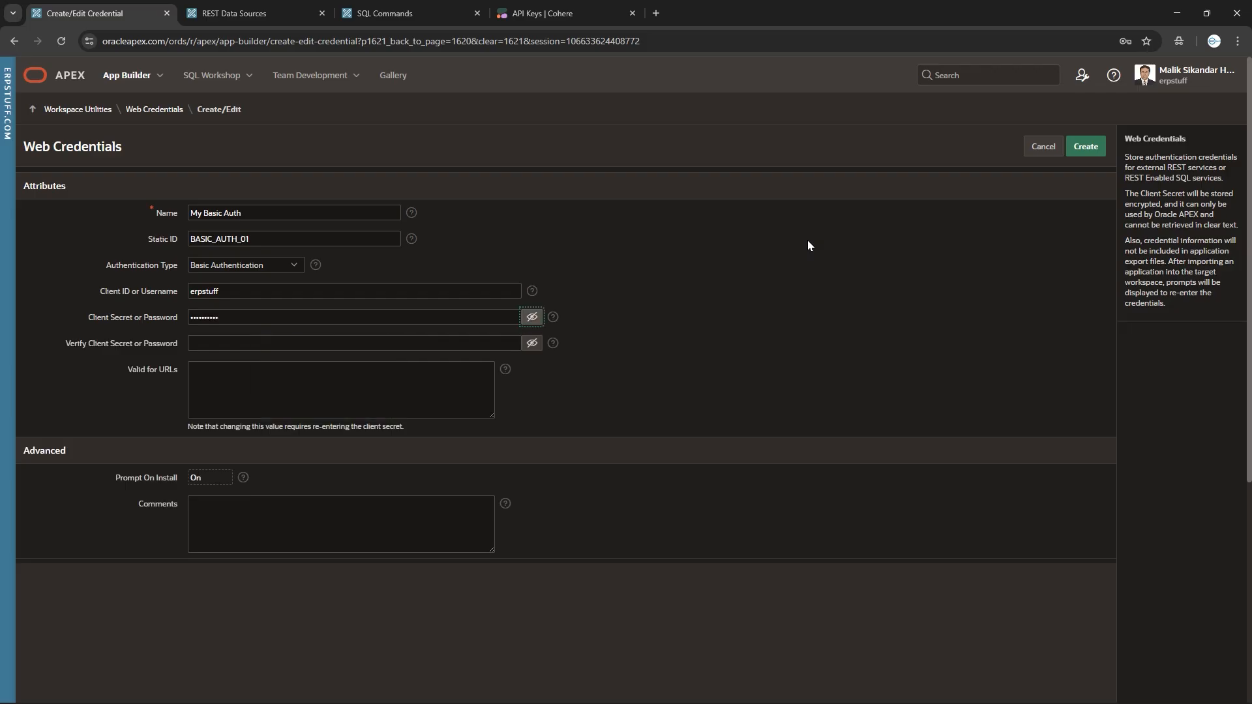
pyautogui.click(300, 344)
pyautogui.write('1234567')
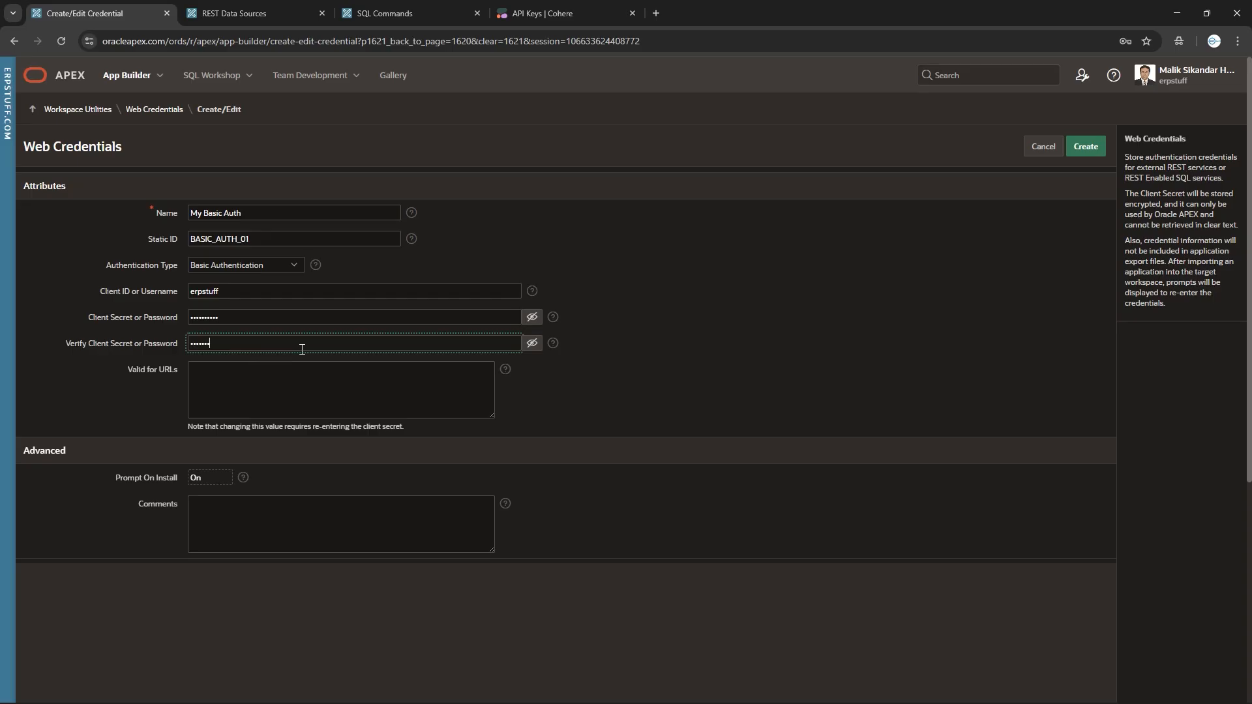
pyautogui.write('890')
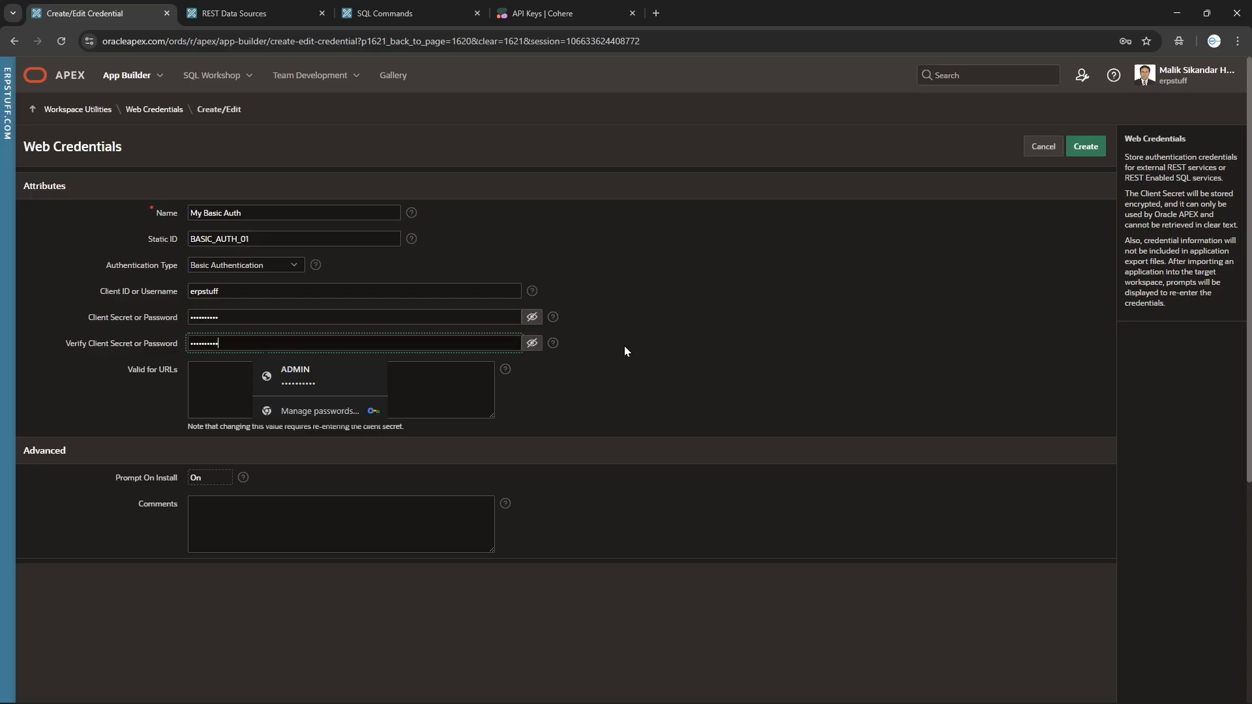
pyautogui.click(624, 345)
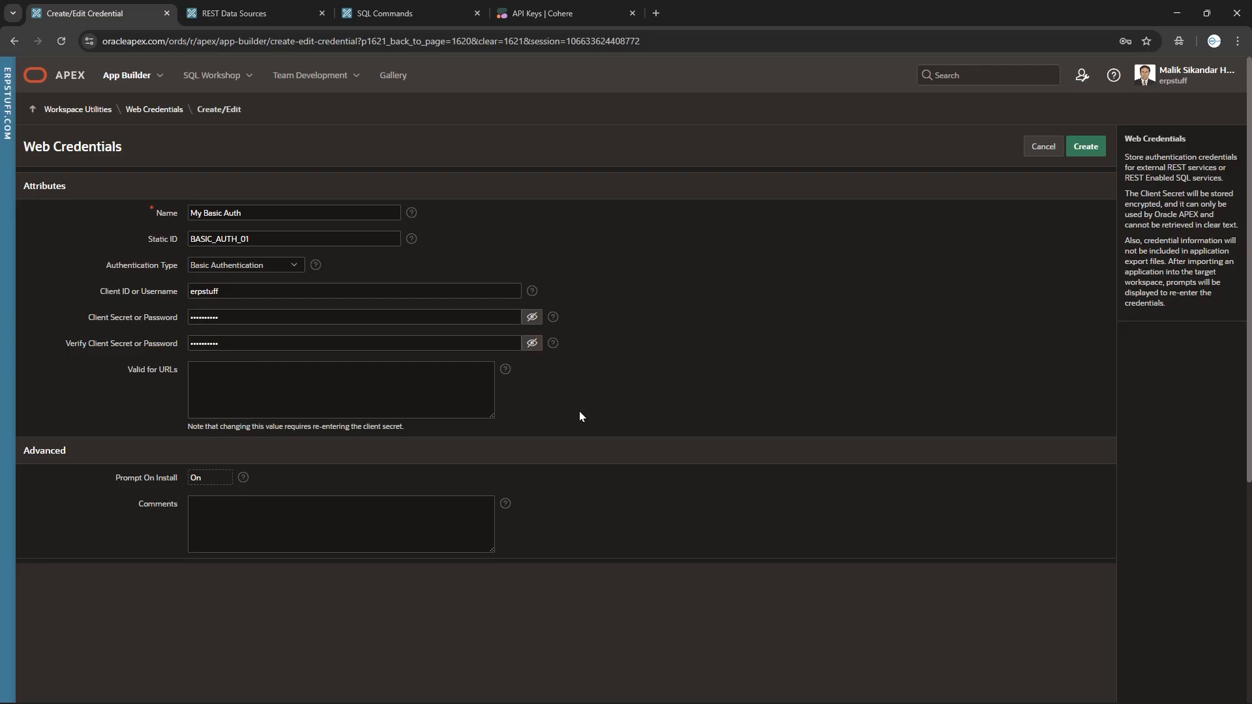
pyautogui.click(332, 380)
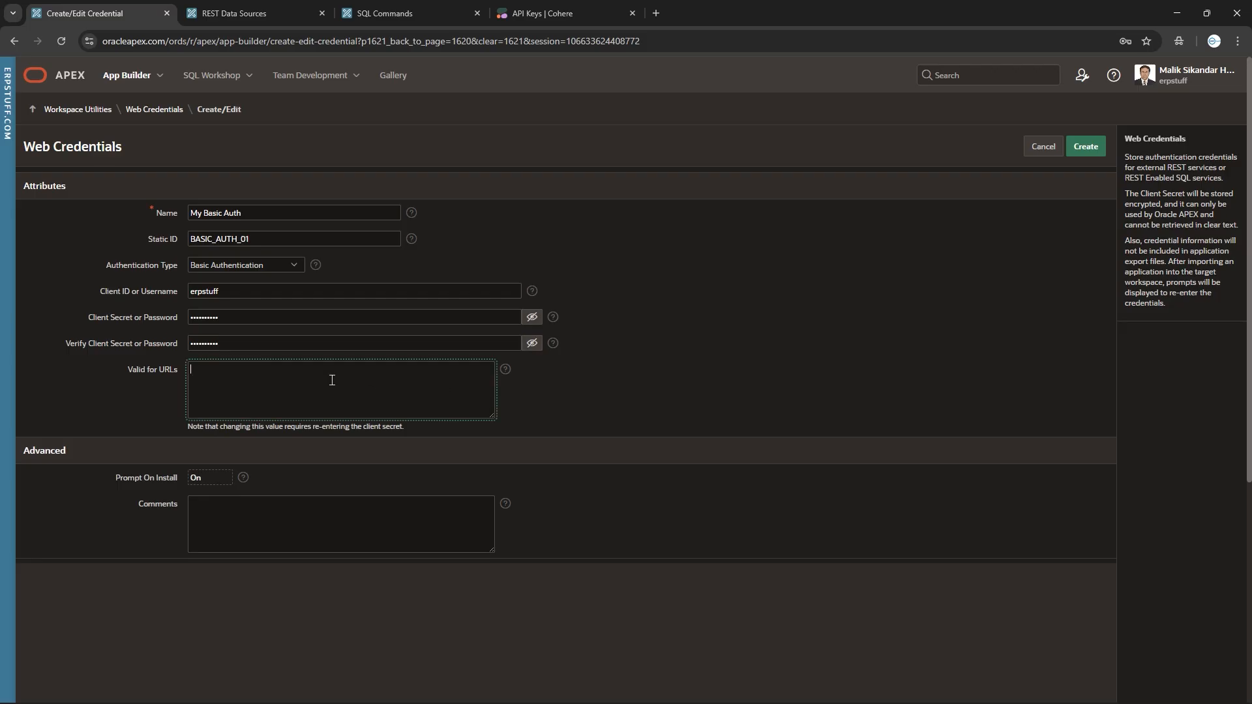
pyautogui.write('https://erpstuff.com')
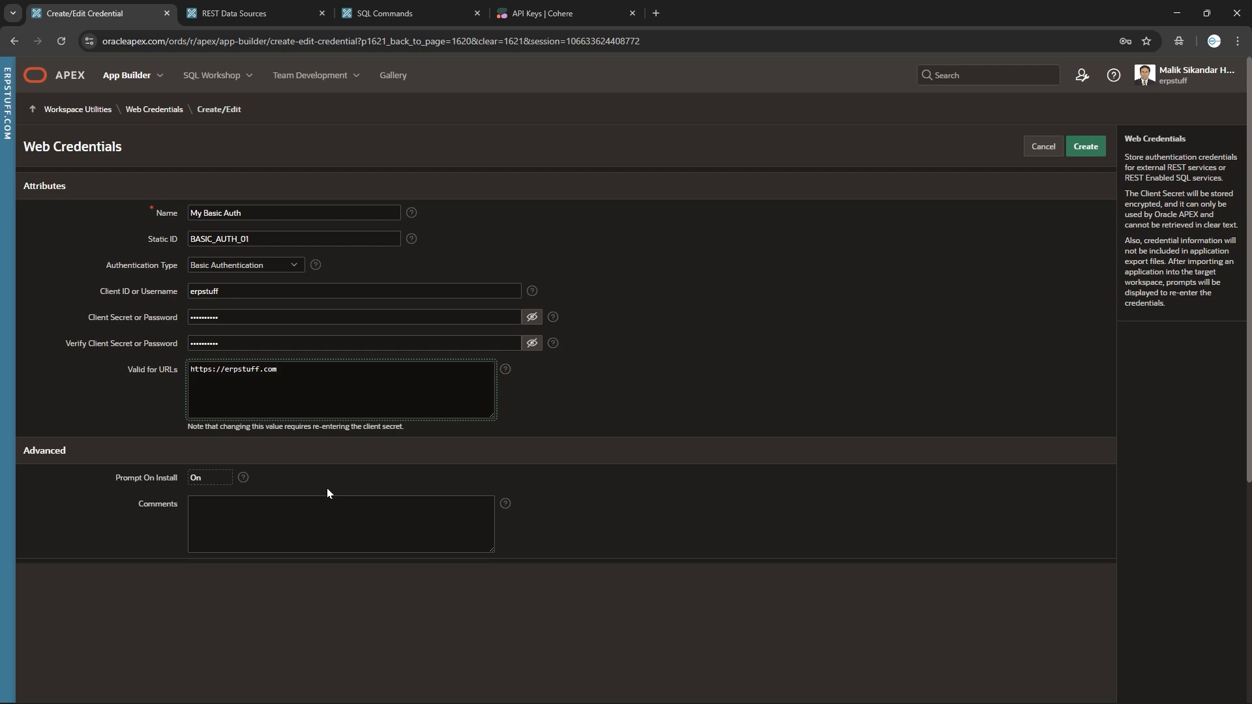
pyautogui.click(197, 479)
pyautogui.click(1083, 148)
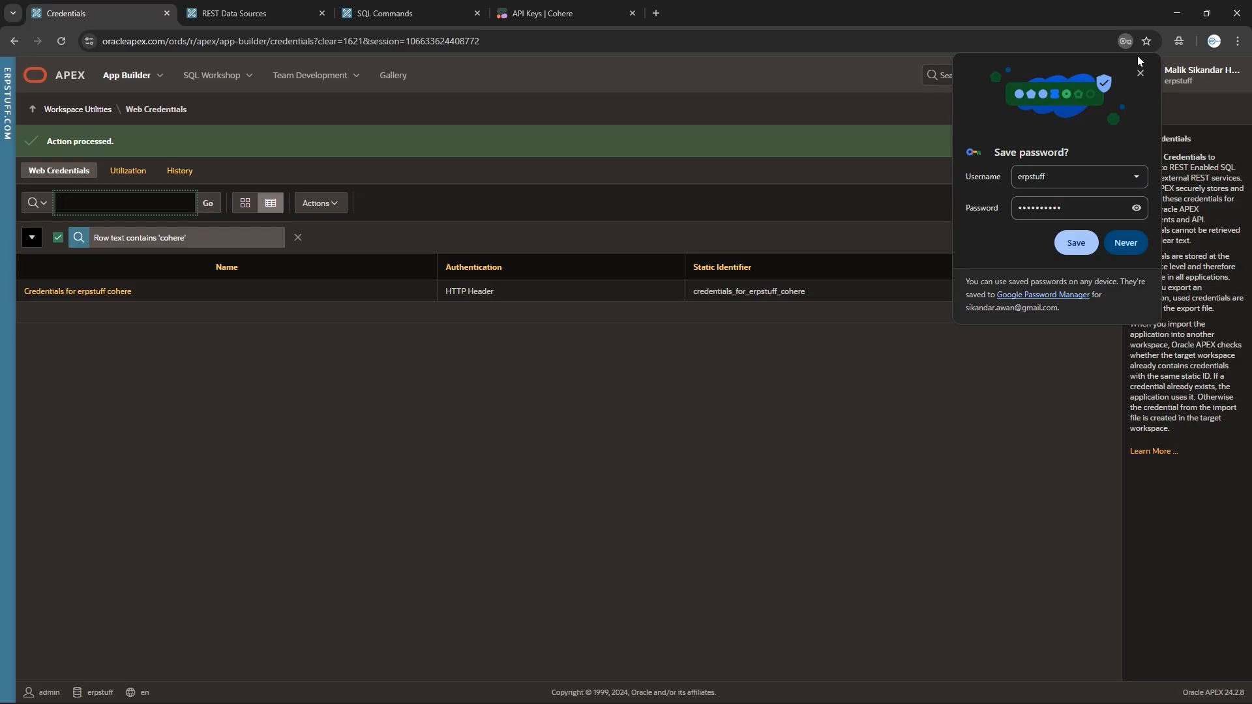
pyautogui.click(1141, 73)
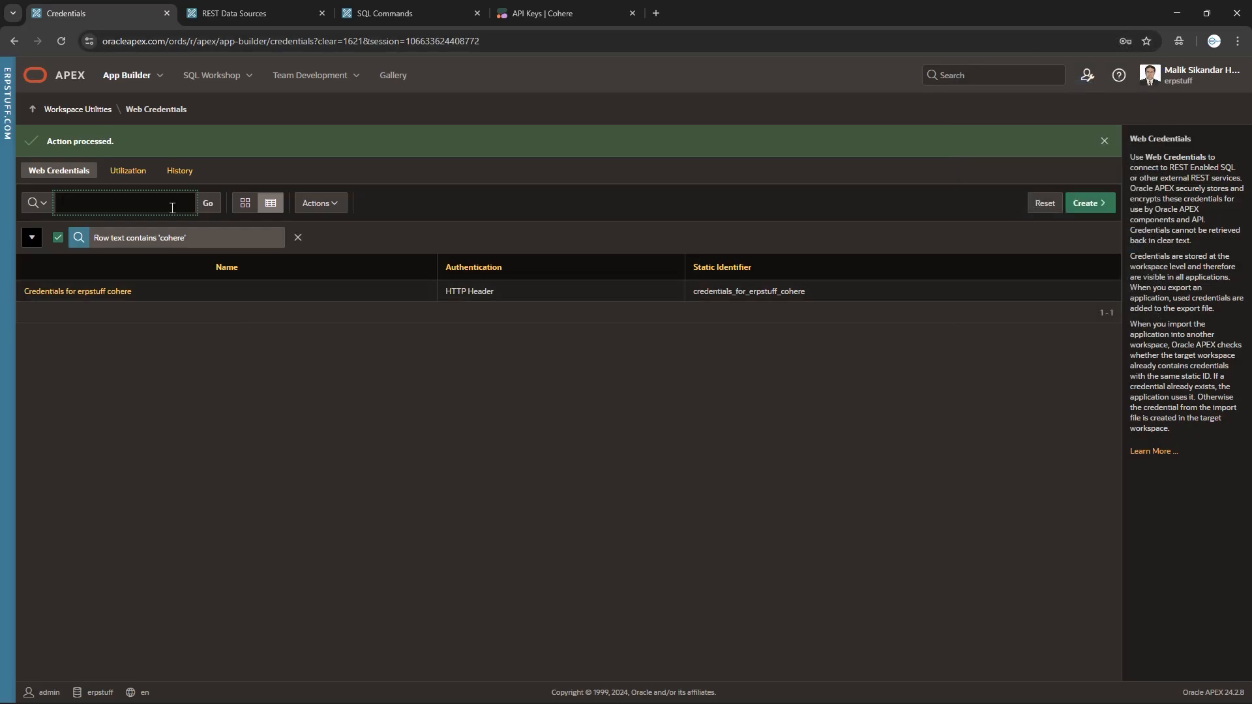
# Clear the cohere filter, open My Basic Auth, and toggle the client secret's visibility.
pyautogui.click(298, 238)
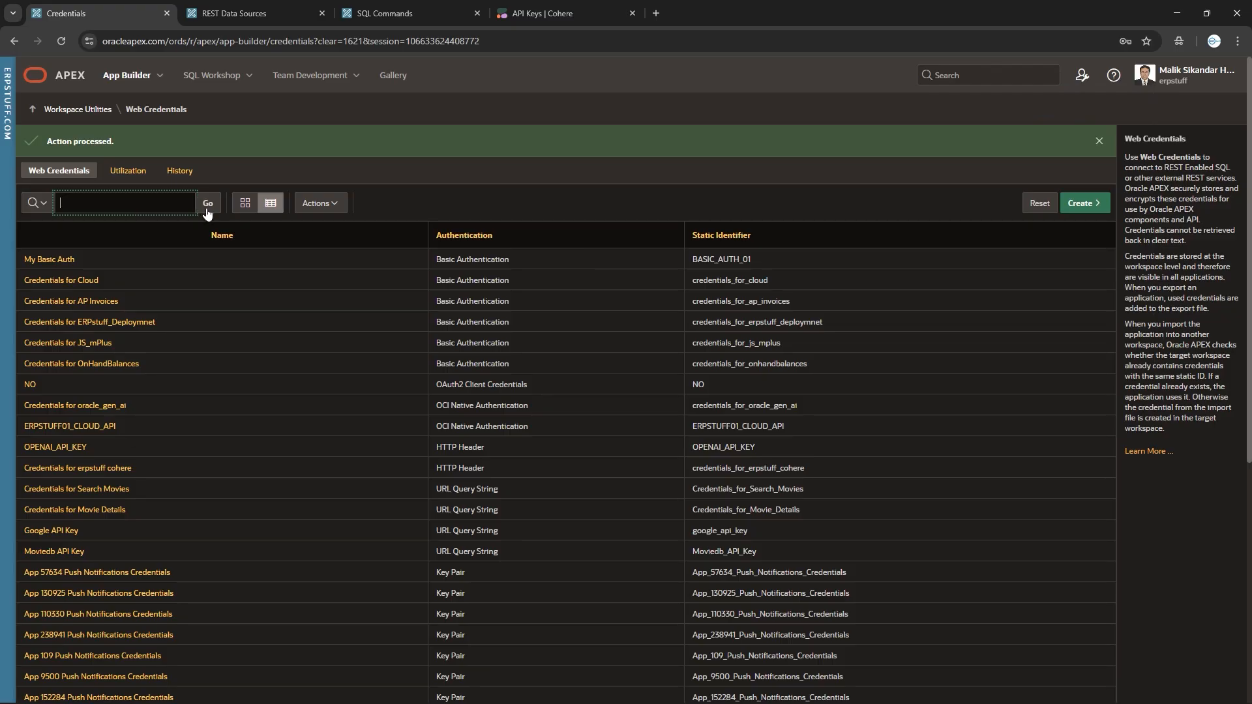
pyautogui.click(60, 260)
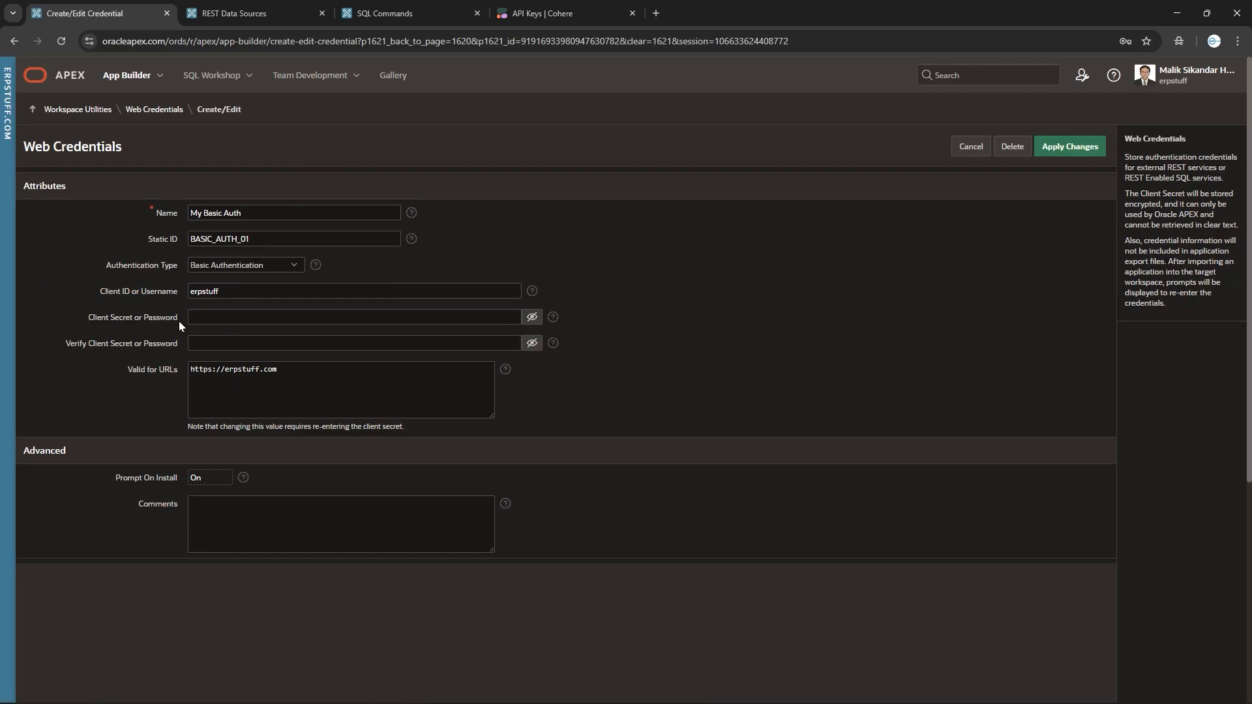
pyautogui.click(537, 320)
pyautogui.click(533, 320)
pyautogui.click(534, 321)
pyautogui.click(534, 319)
# On a new credential, try OAuth2 Client Credentials and Prompt On Install, then pick OCI Native Authentication.
pyautogui.click(976, 152)
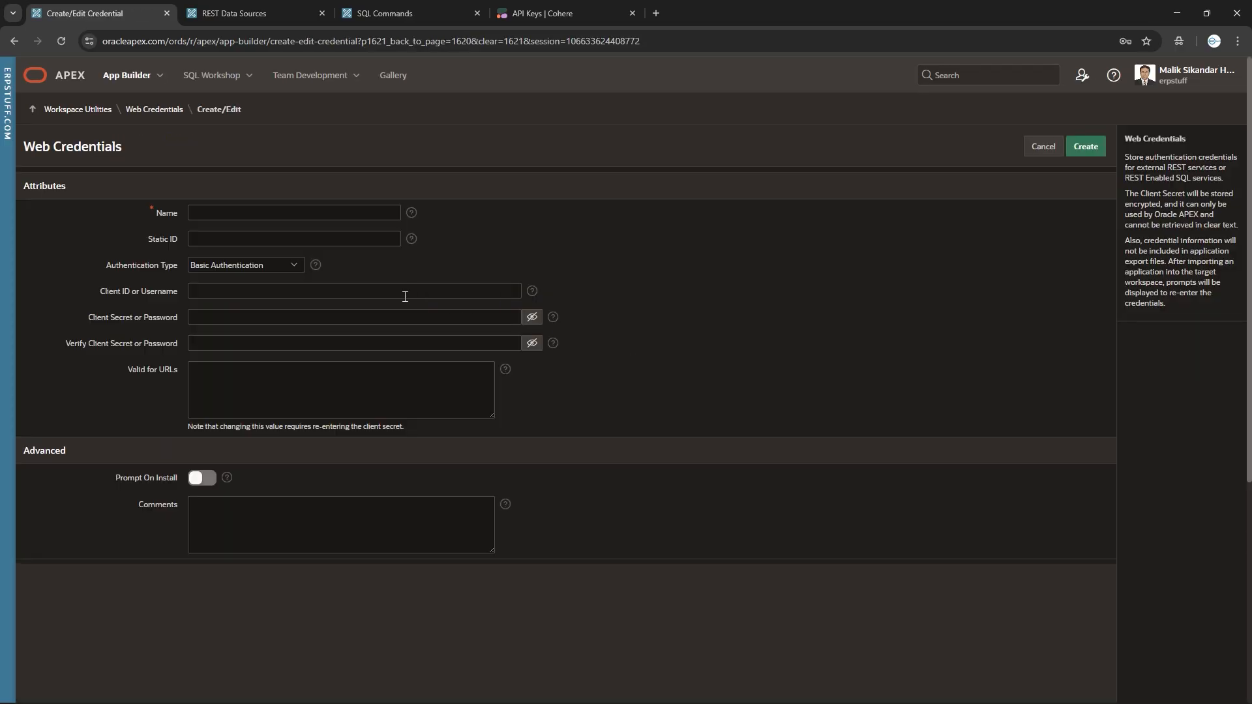
pyautogui.click(267, 266)
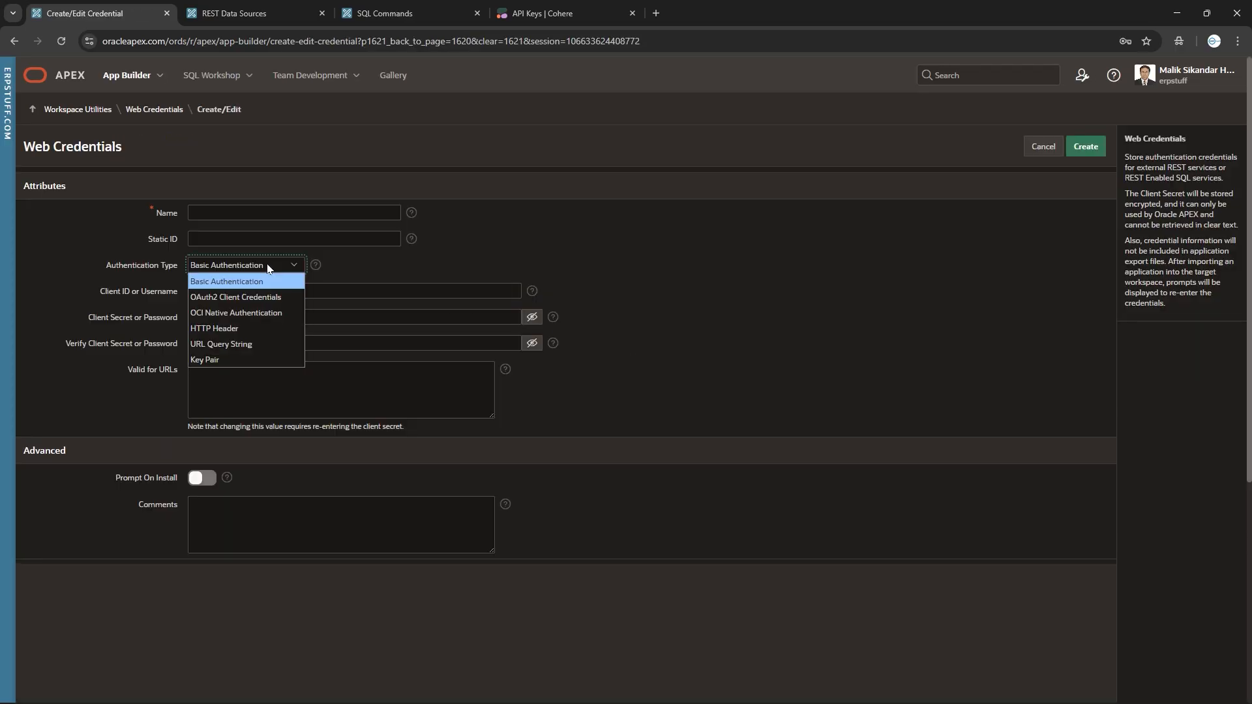
pyautogui.click(247, 296)
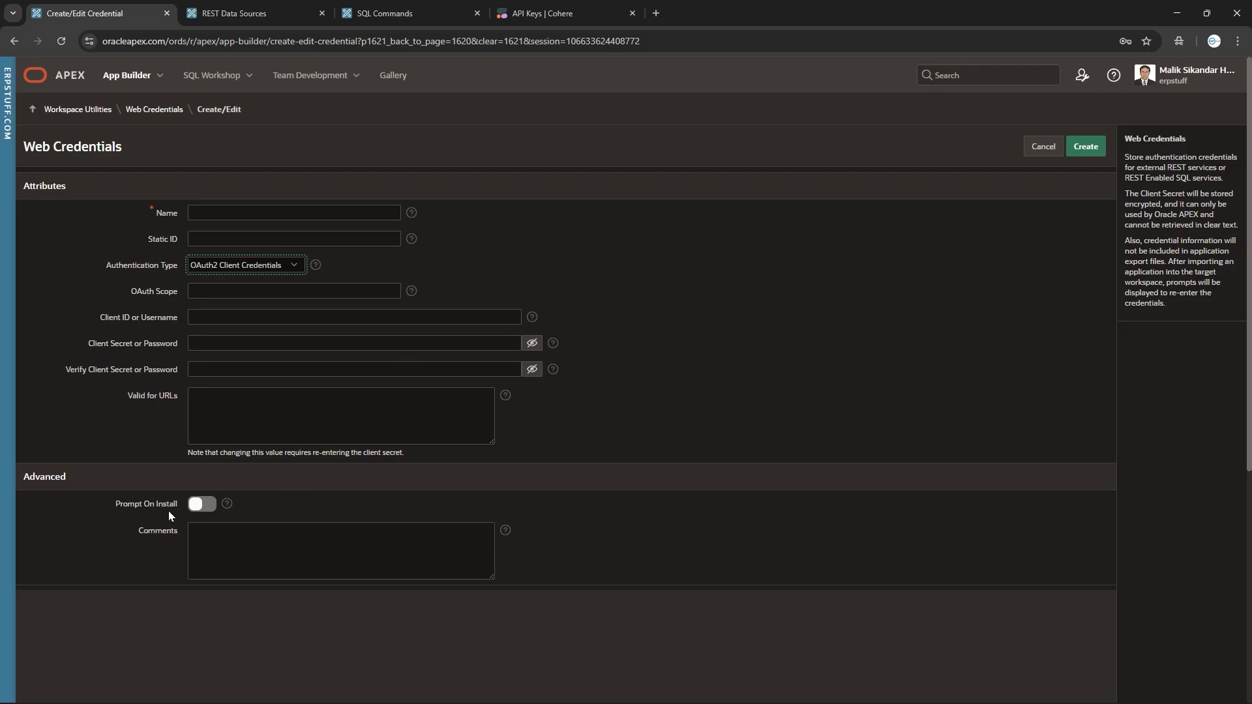
pyautogui.click(211, 505)
pyautogui.click(197, 507)
pyautogui.click(297, 266)
pyautogui.click(250, 309)
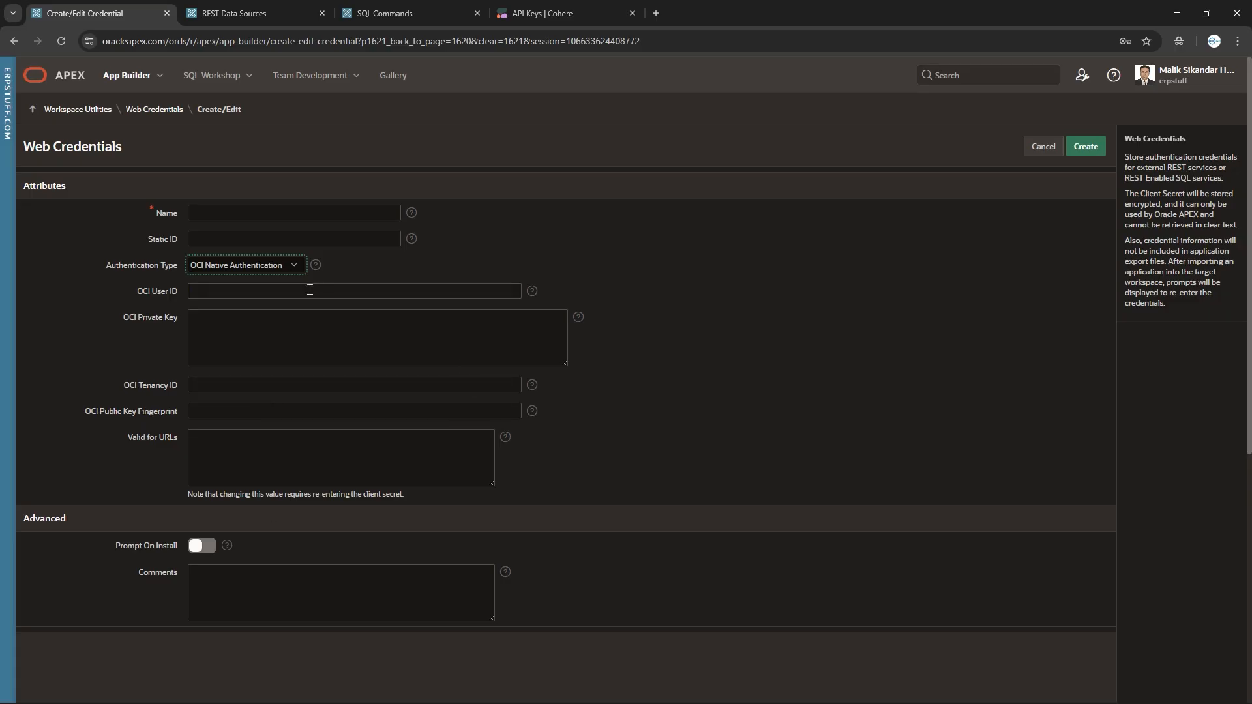
pyautogui.click(293, 265)
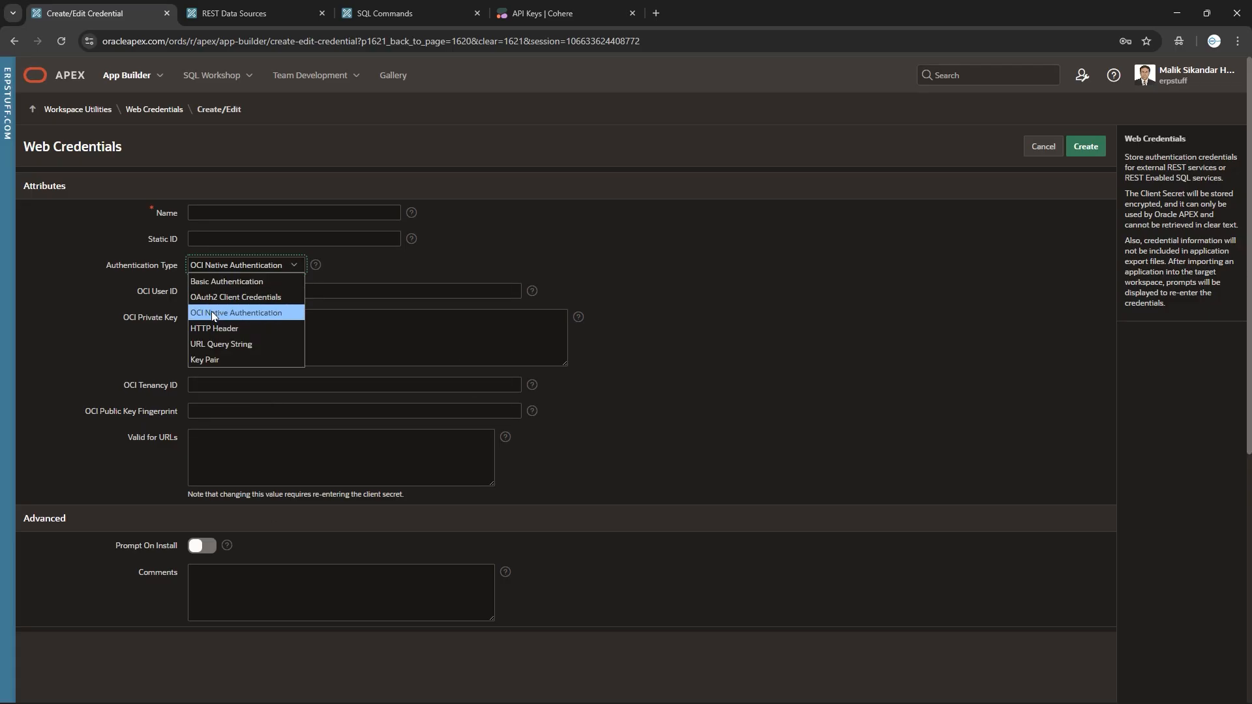
# Preview the HTTP Header and URL Query String authentication forms.
pyautogui.click(221, 331)
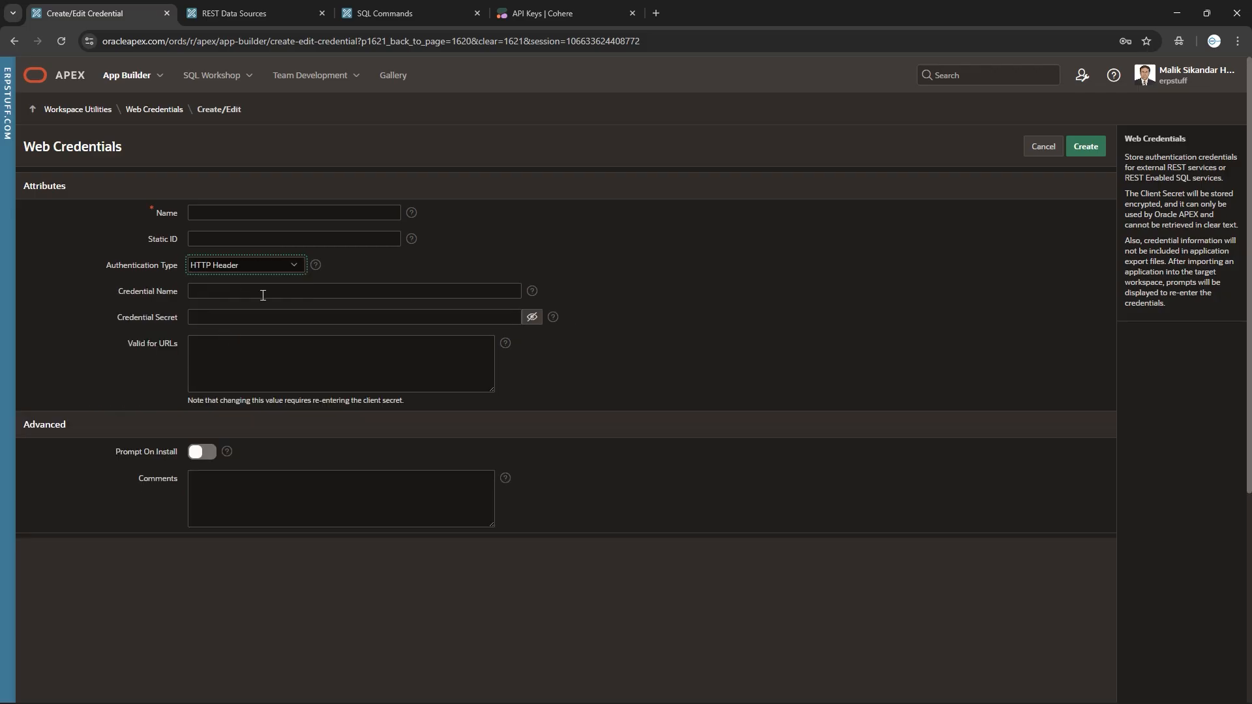
pyautogui.click(296, 269)
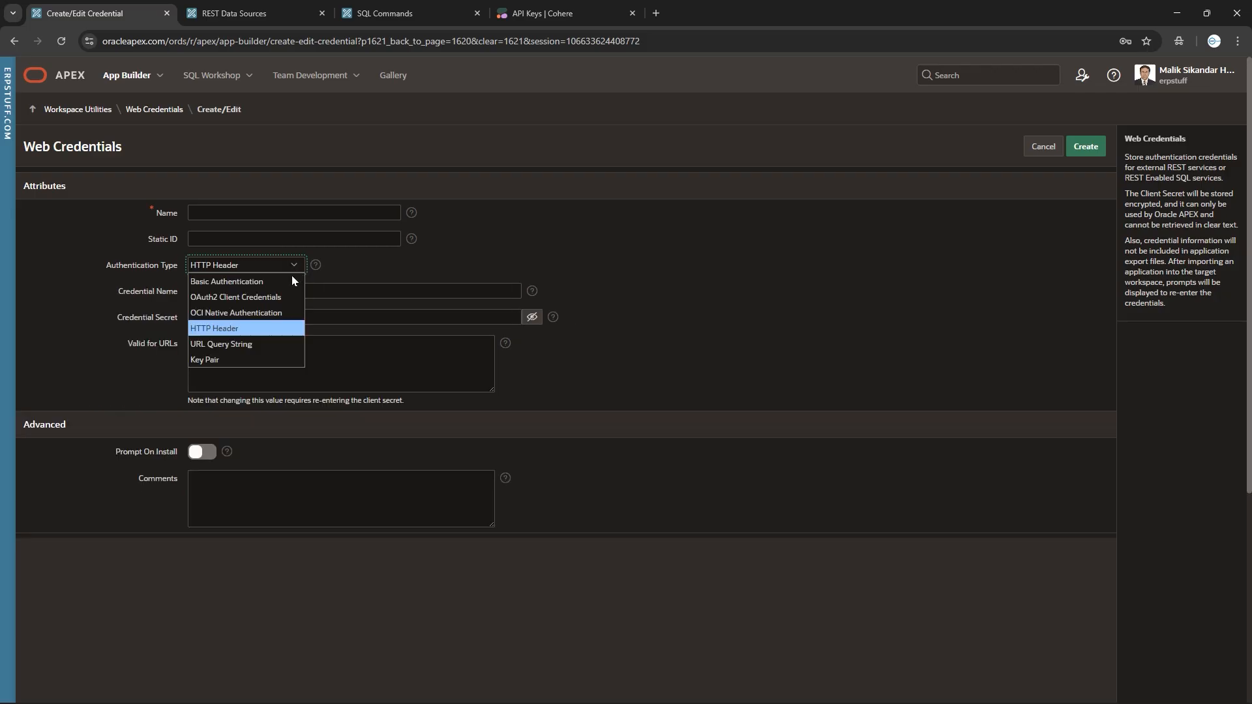
pyautogui.click(232, 343)
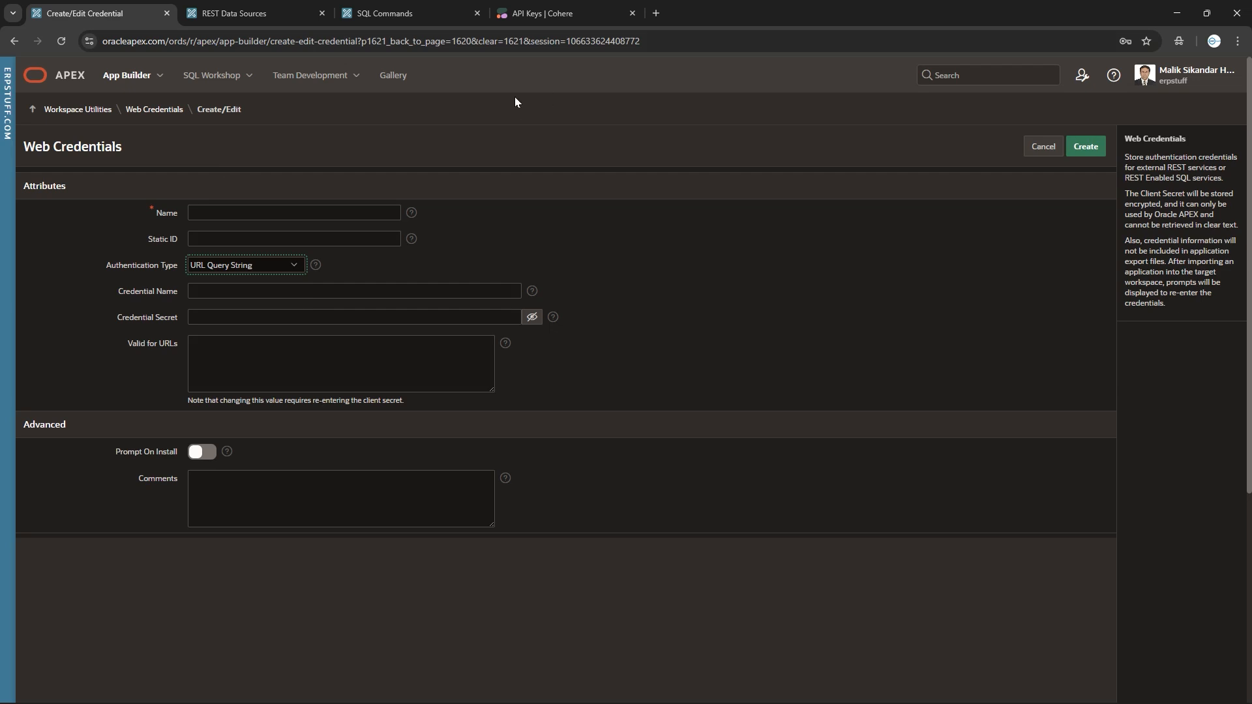
pyautogui.moveTo(452, 41); pyautogui.dragTo(691, 37)
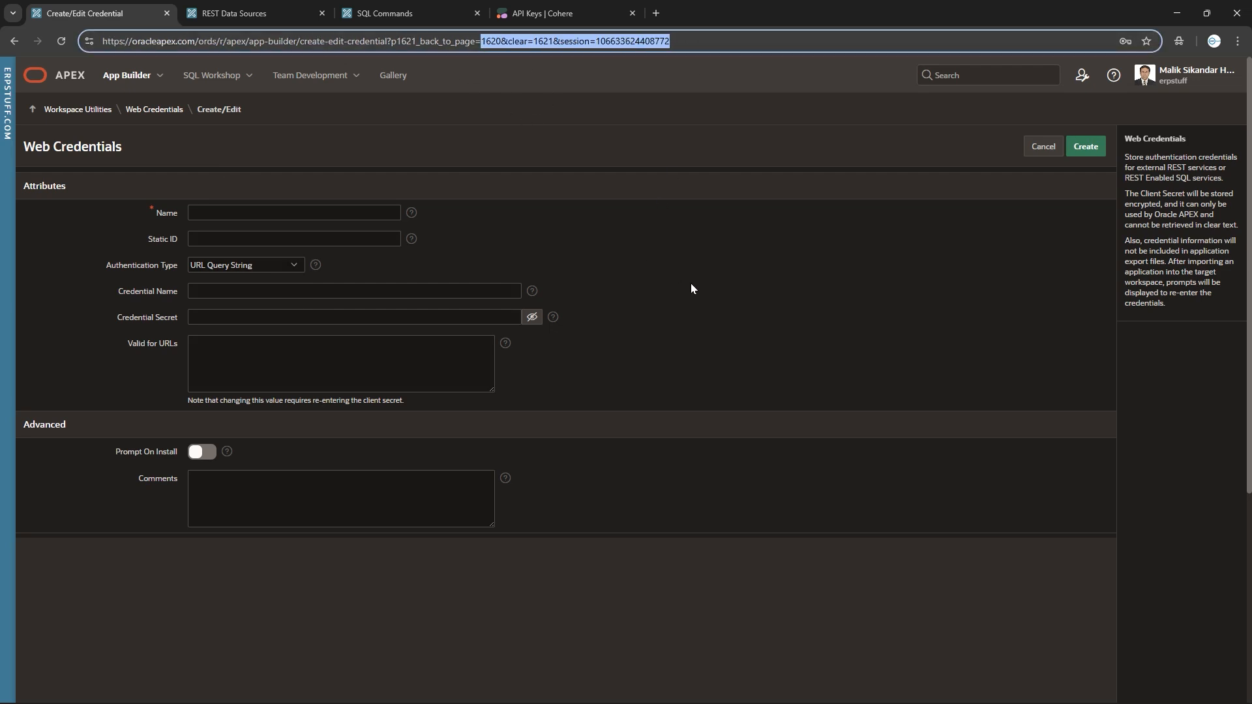
pyautogui.click(427, 302)
# Preview the Key Pair form's public and private key boxes, then discard the credential.
pyautogui.click(233, 265)
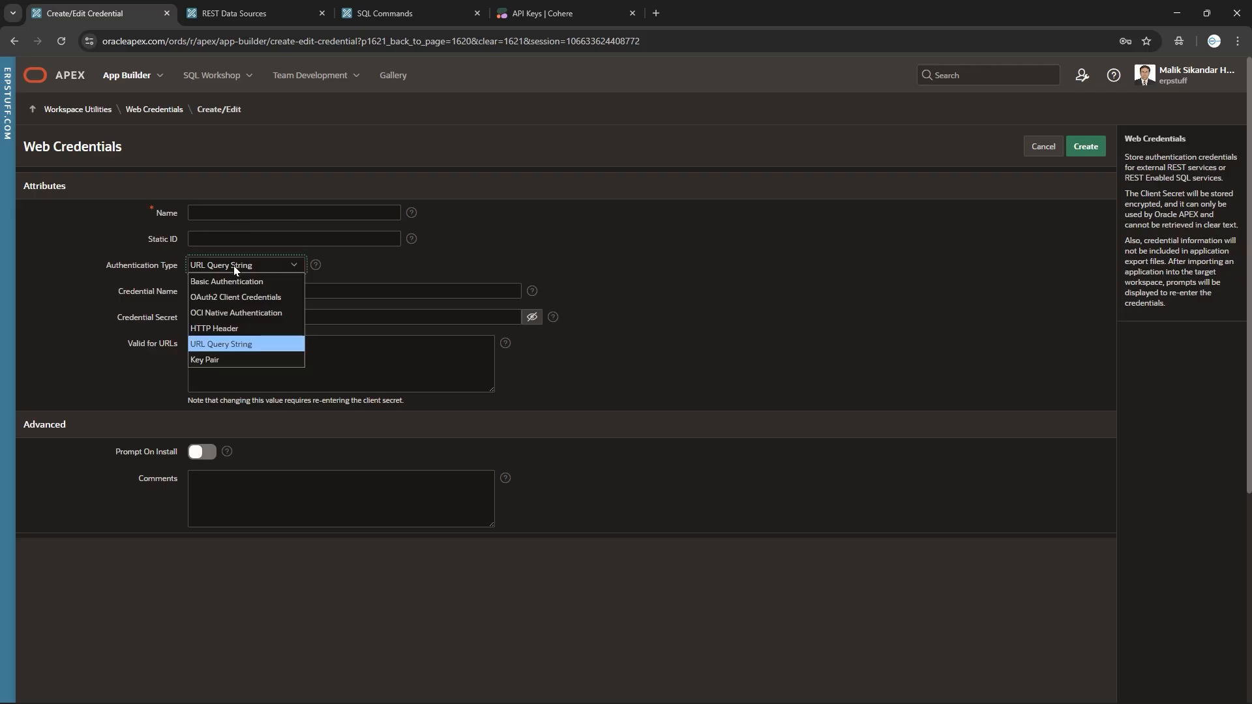
pyautogui.click(217, 360)
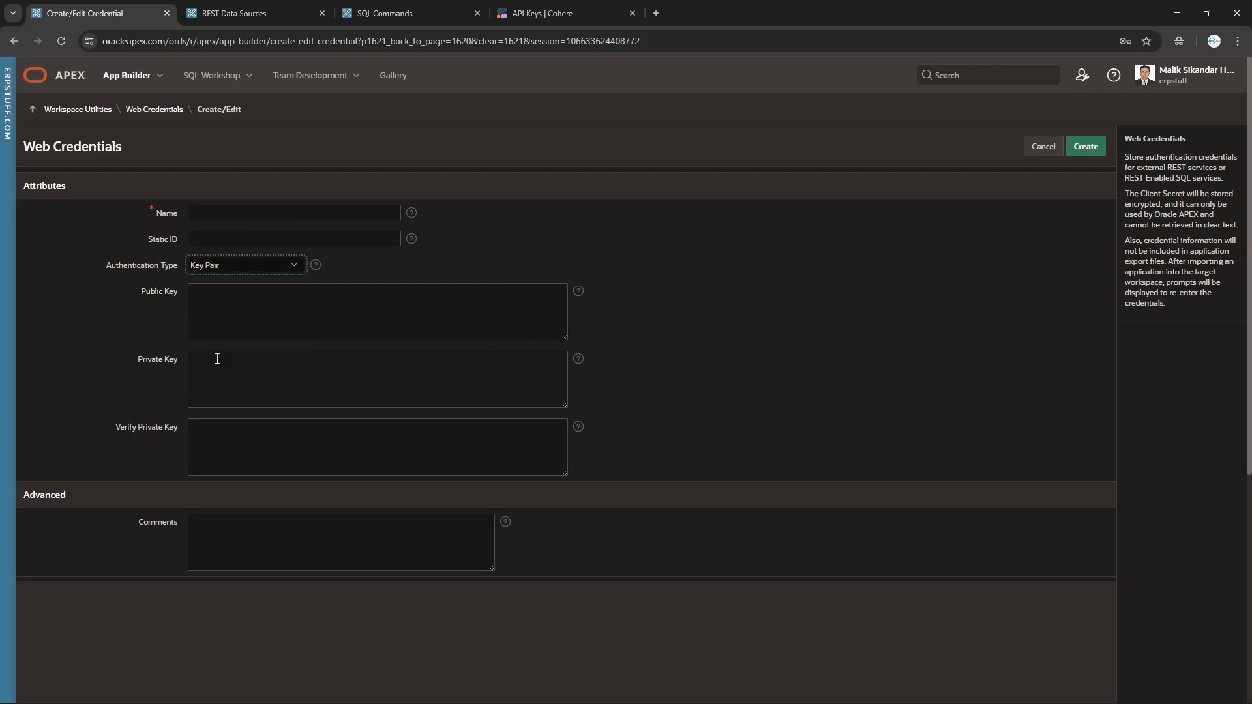
pyautogui.click(260, 307)
pyautogui.click(255, 398)
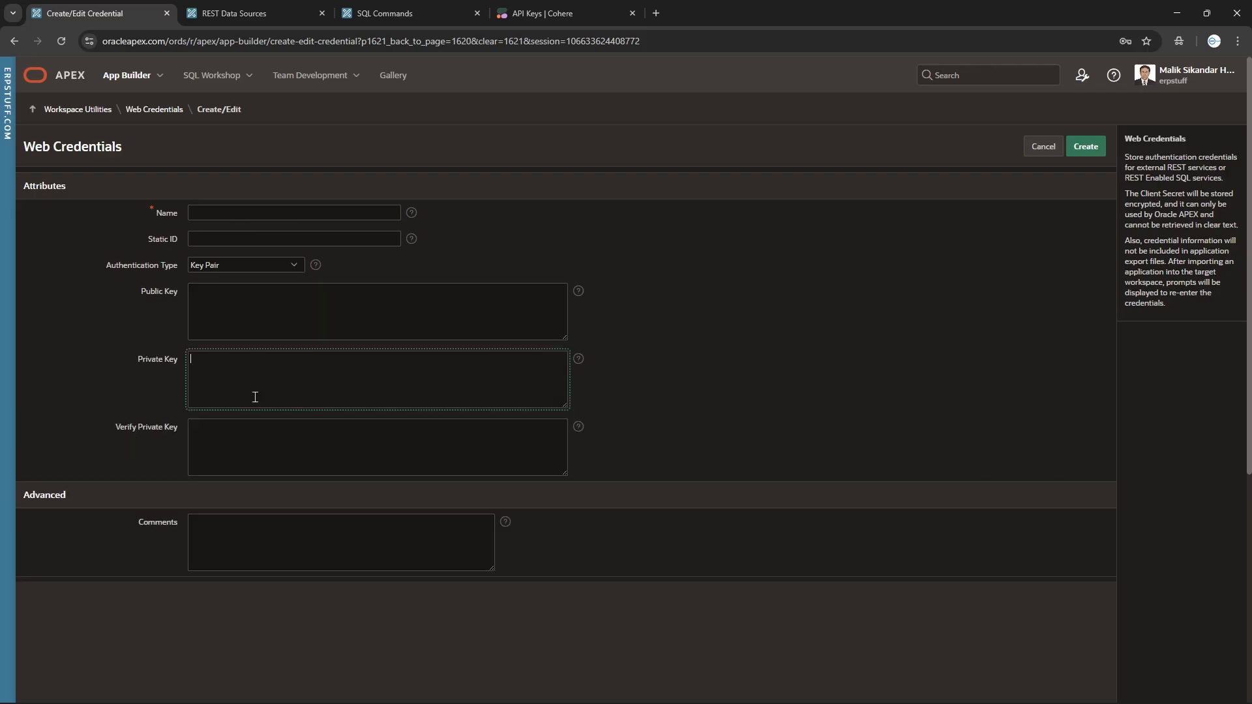
pyautogui.click(321, 471)
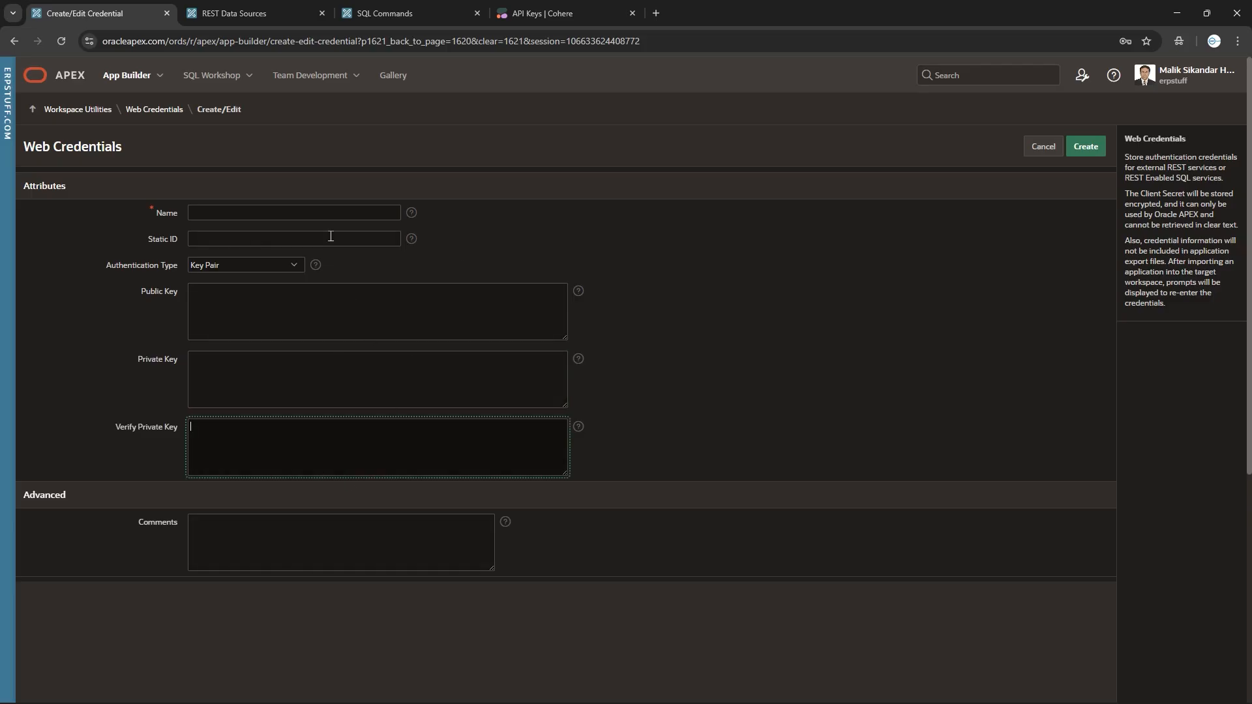
pyautogui.click(1044, 150)
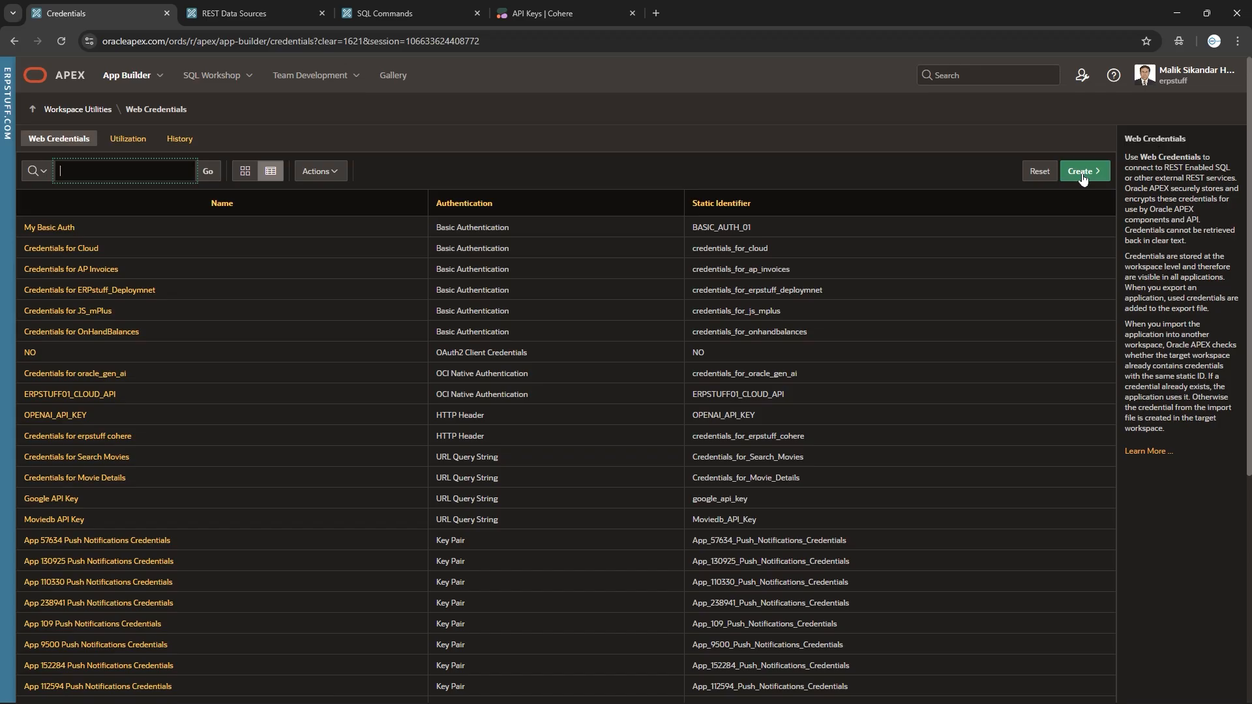
# In the REST Data Source wizard, browse the Credentials list and keep Basic Authentication.
pyautogui.click(259, 18)
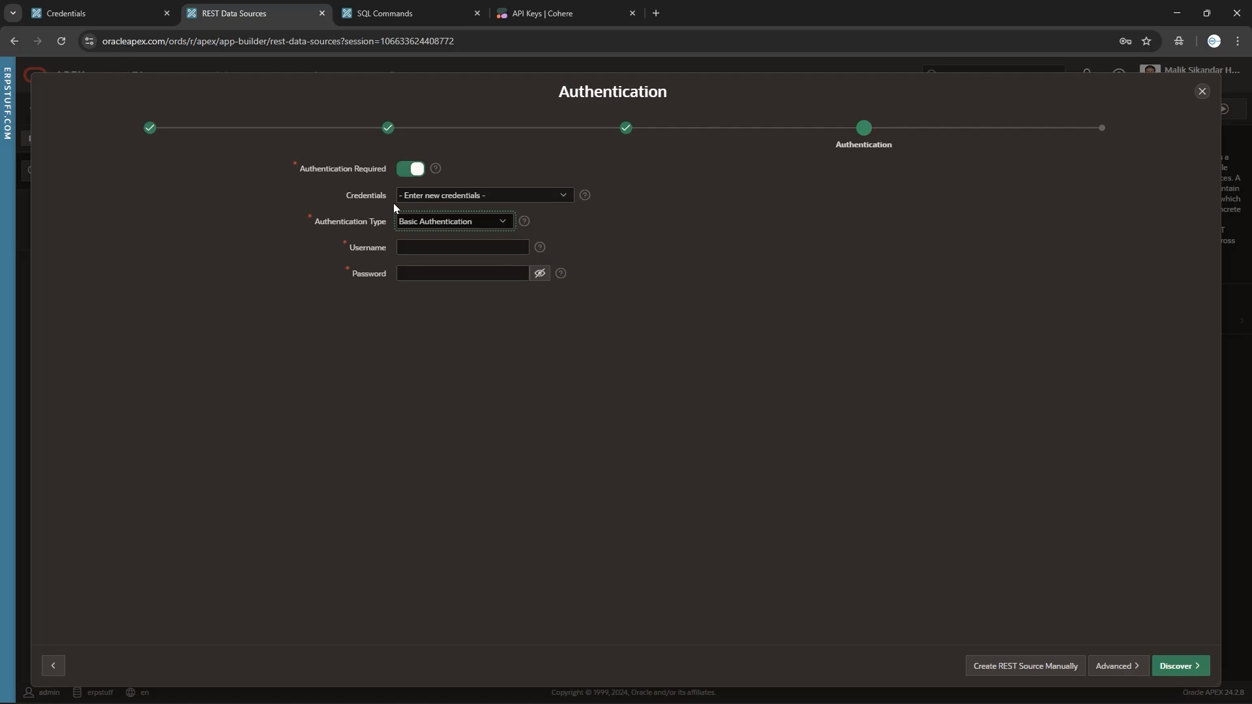
pyautogui.click(505, 198)
pyautogui.moveTo(573, 220); pyautogui.dragTo(582, 389)
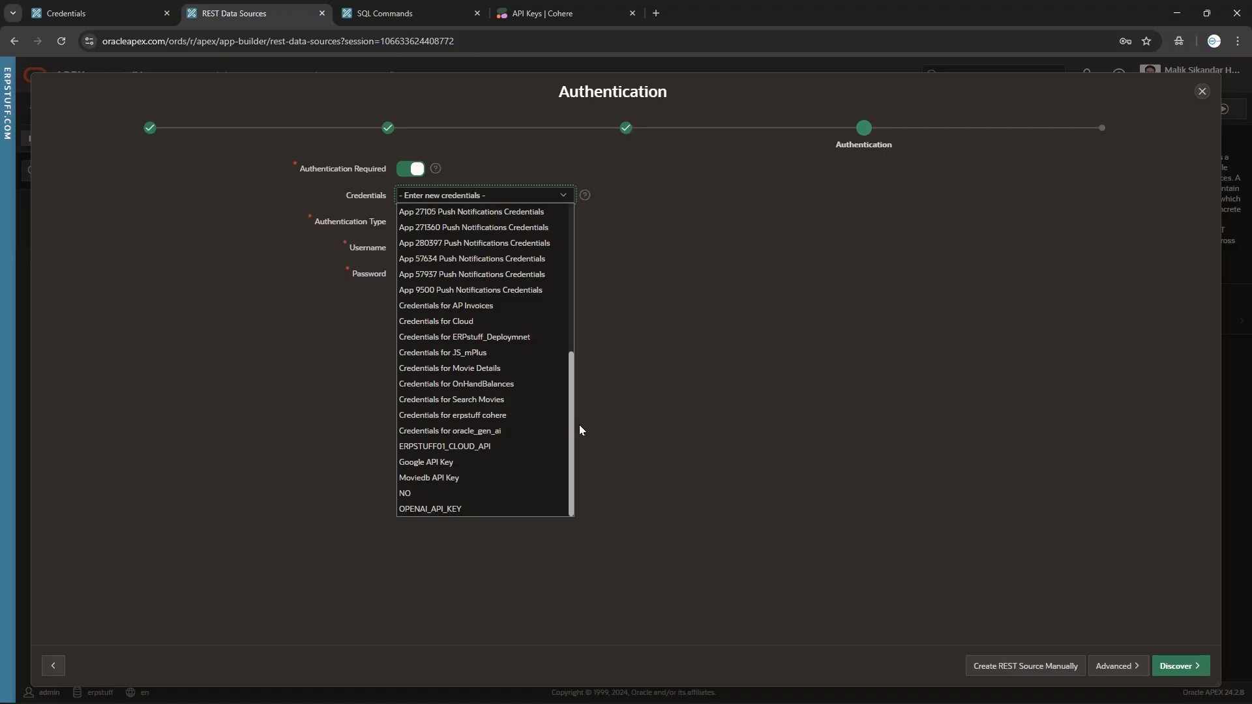
pyautogui.moveTo(579, 426); pyautogui.dragTo(590, 199)
pyautogui.click(647, 223)
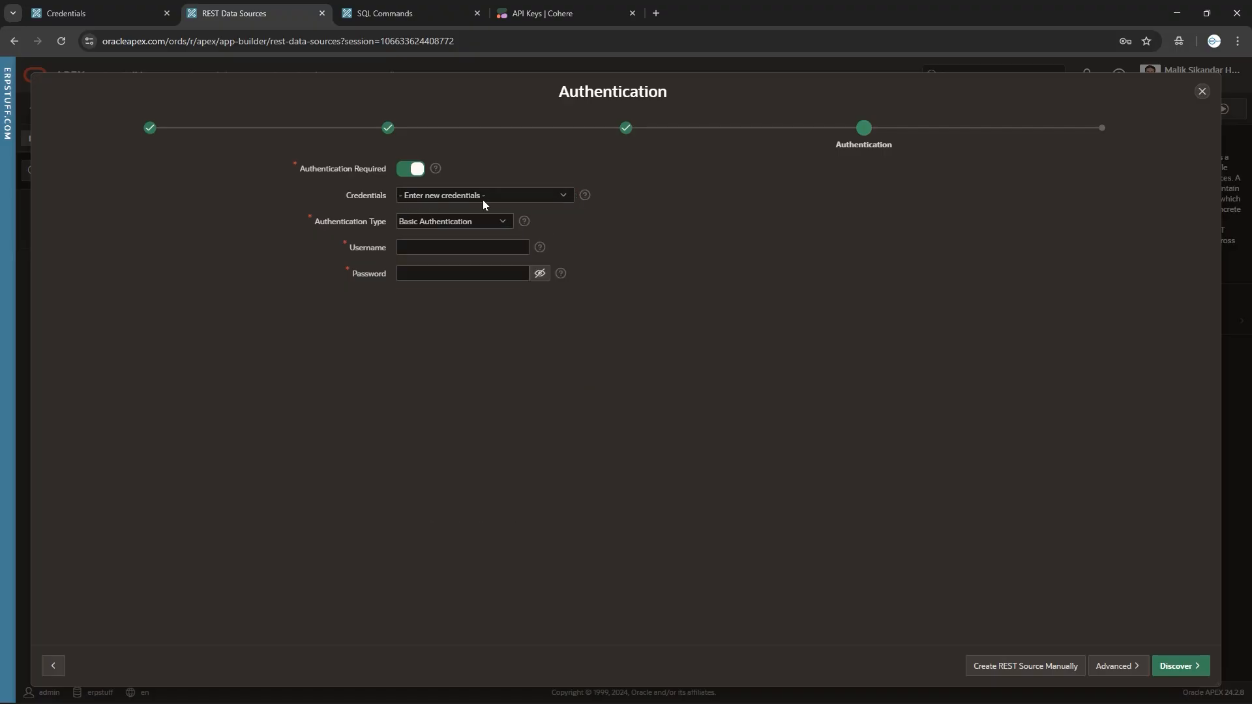
pyautogui.click(439, 222)
pyautogui.click(440, 222)
# Discard the old wizard and start a from-scratch REST Data Source for application 78369.
pyautogui.click(1203, 92)
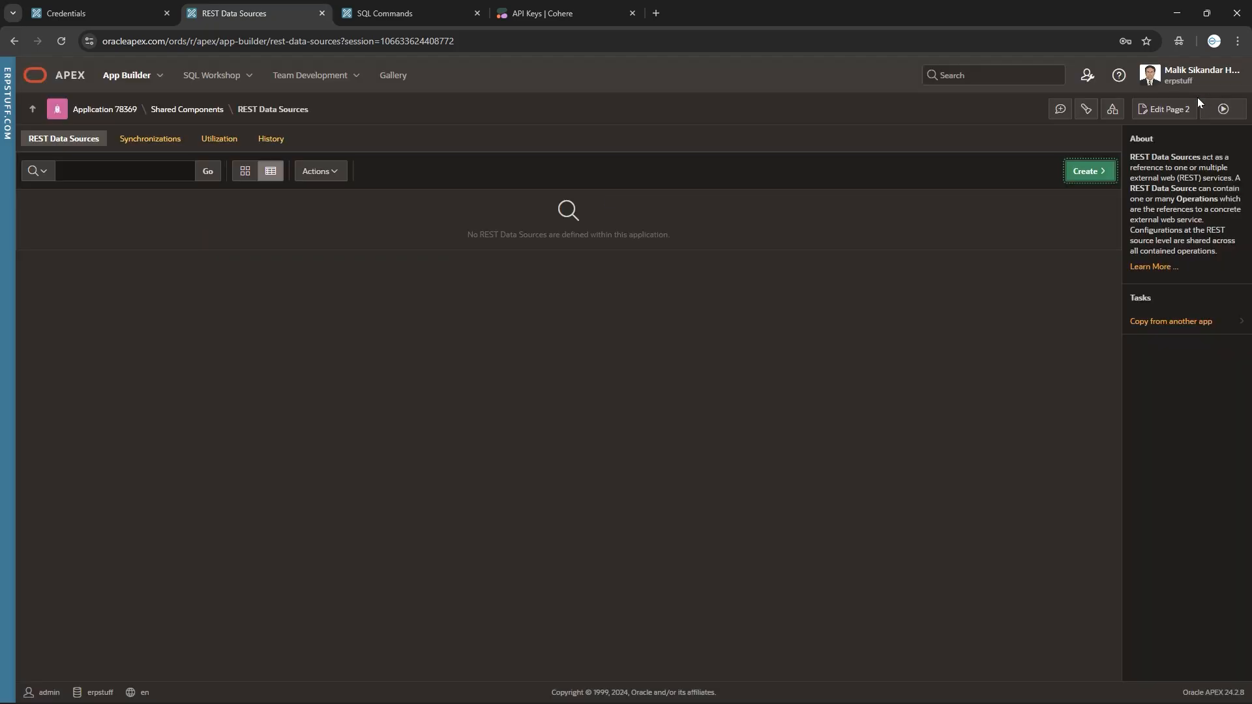
pyautogui.click(184, 111)
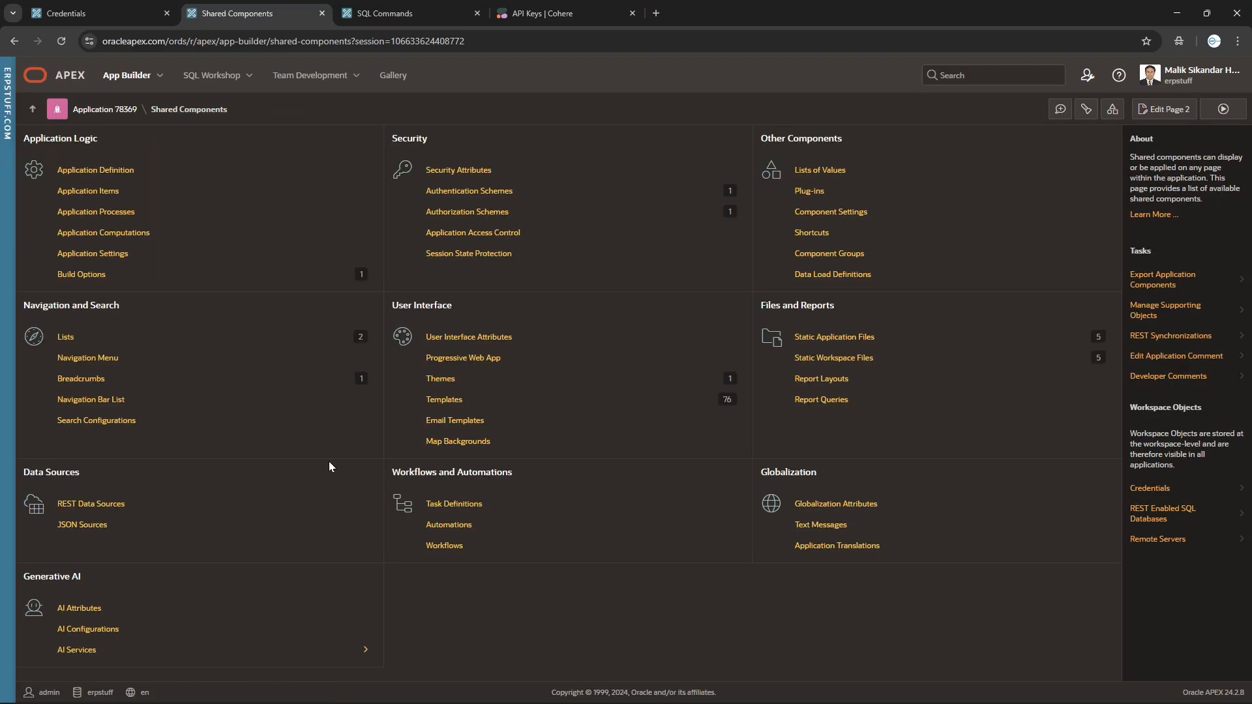
pyautogui.click(91, 504)
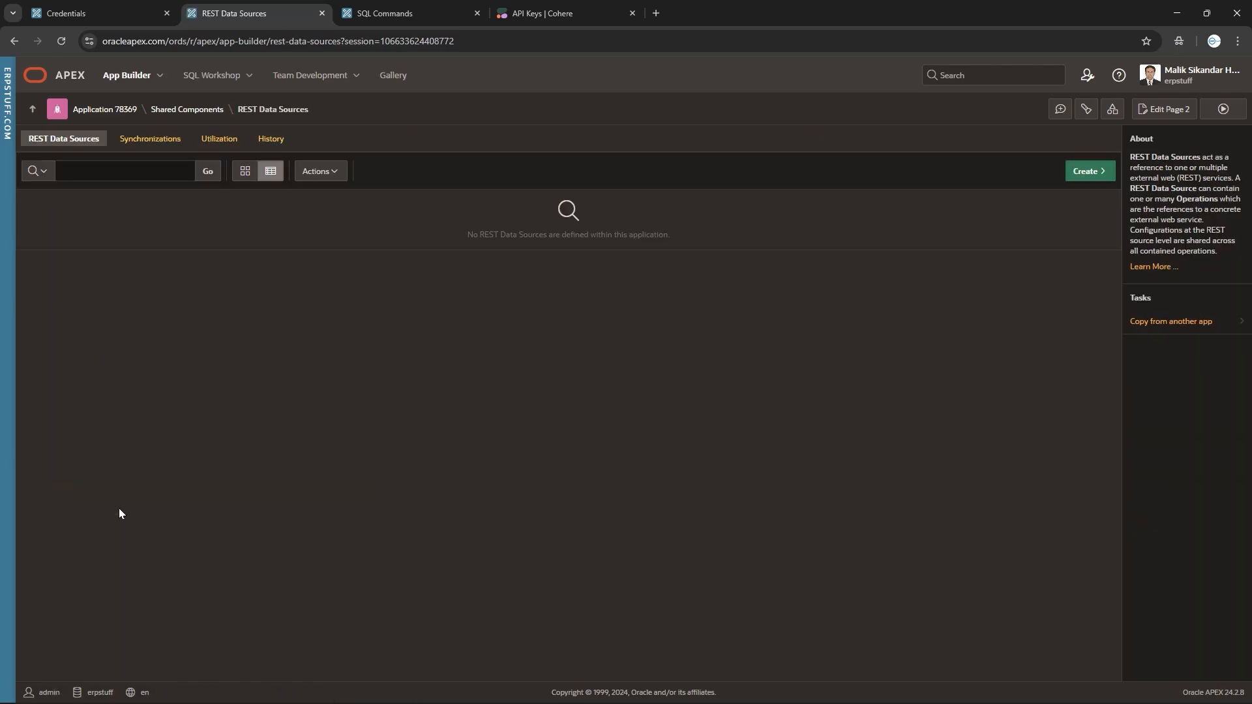
pyautogui.click(1096, 172)
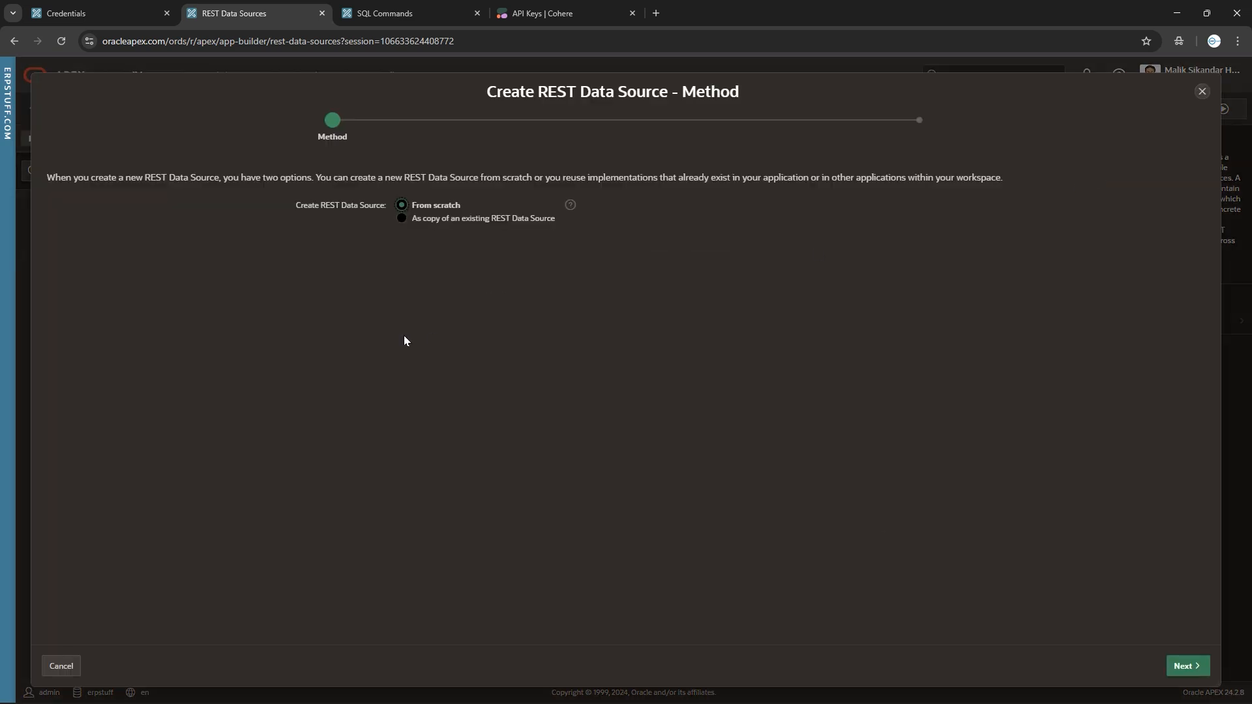
pyautogui.click(1184, 666)
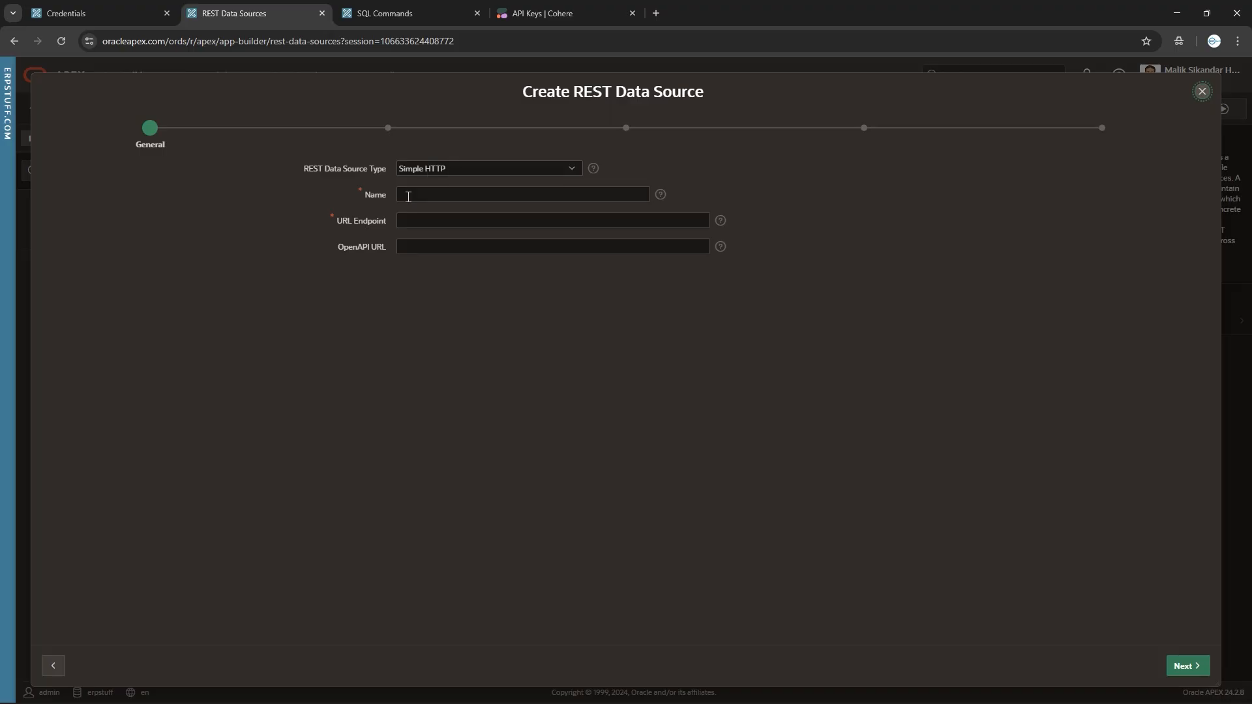
# Name the data source 'test' and open the erpstuff cohere web credential.
pyautogui.write('test')
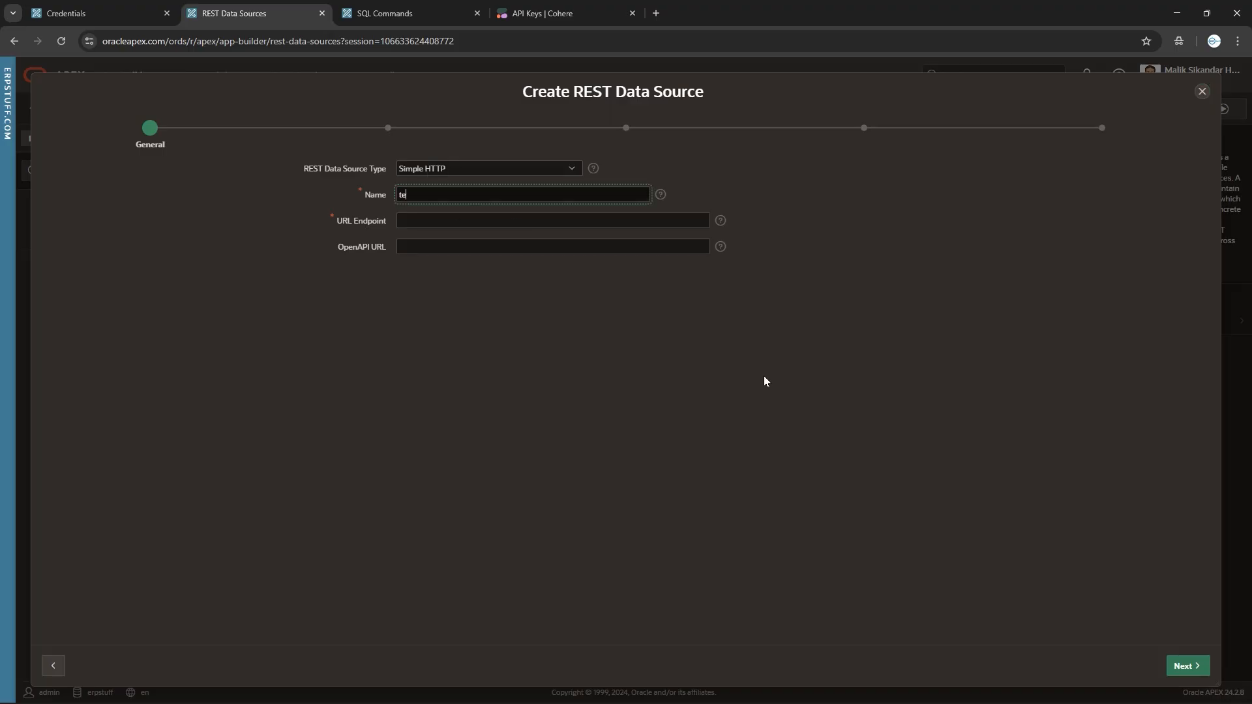
pyautogui.click(443, 225)
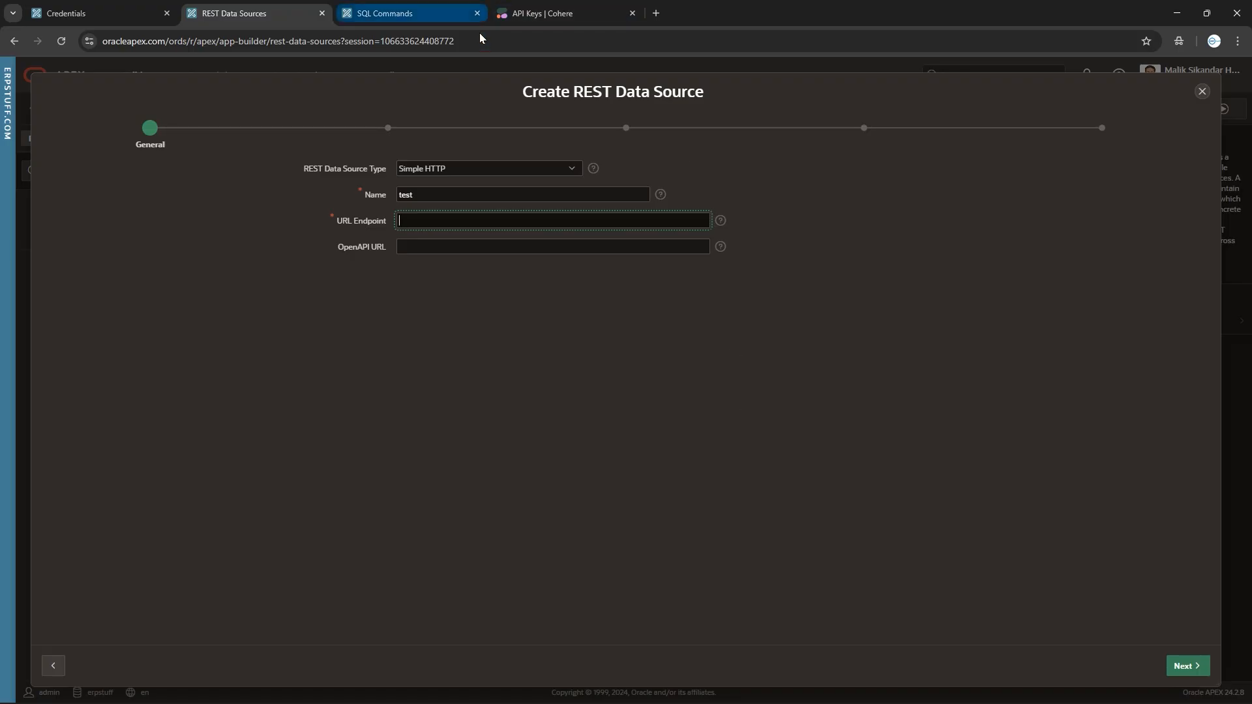
pyautogui.click(77, 13)
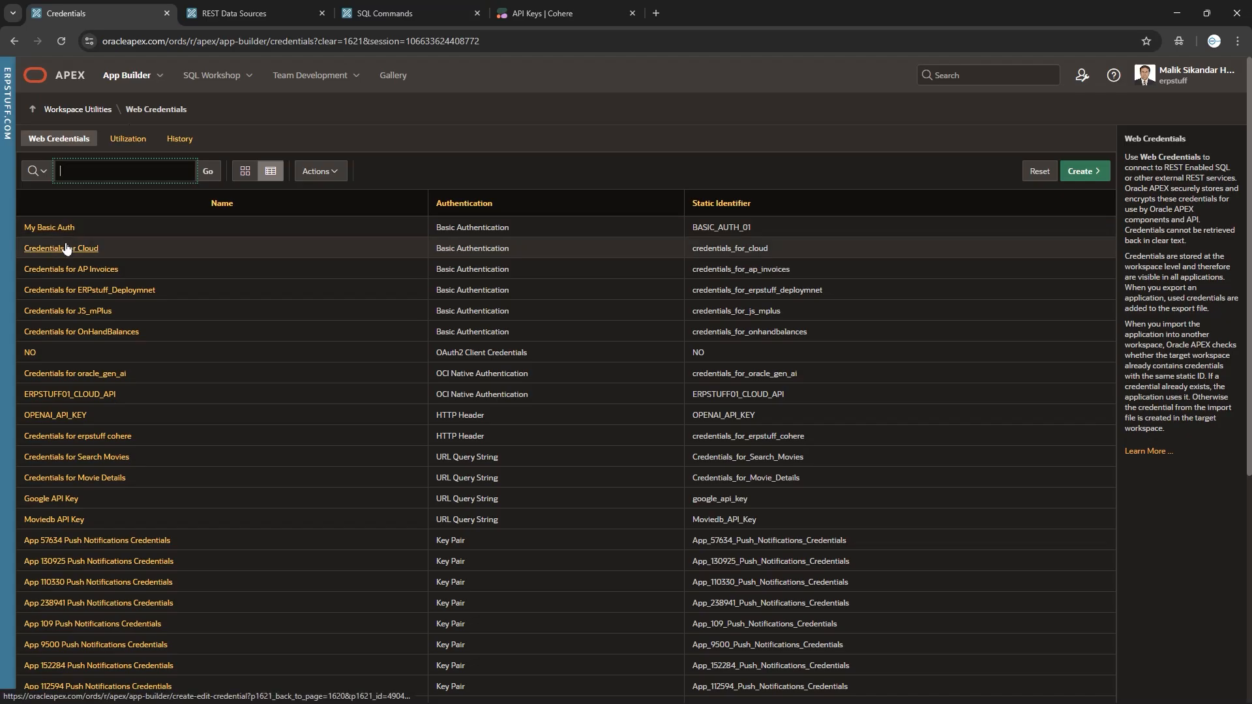
pyautogui.write('c')
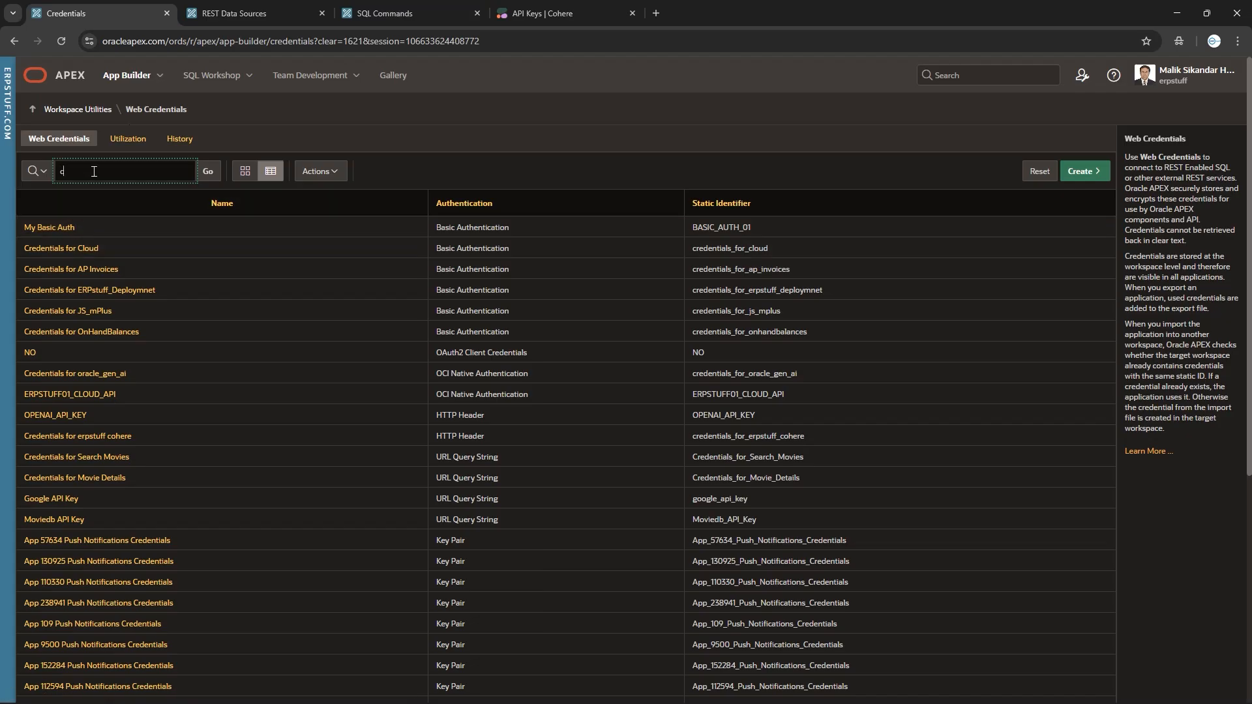
pyautogui.write('ohere')
pyautogui.press('Return')
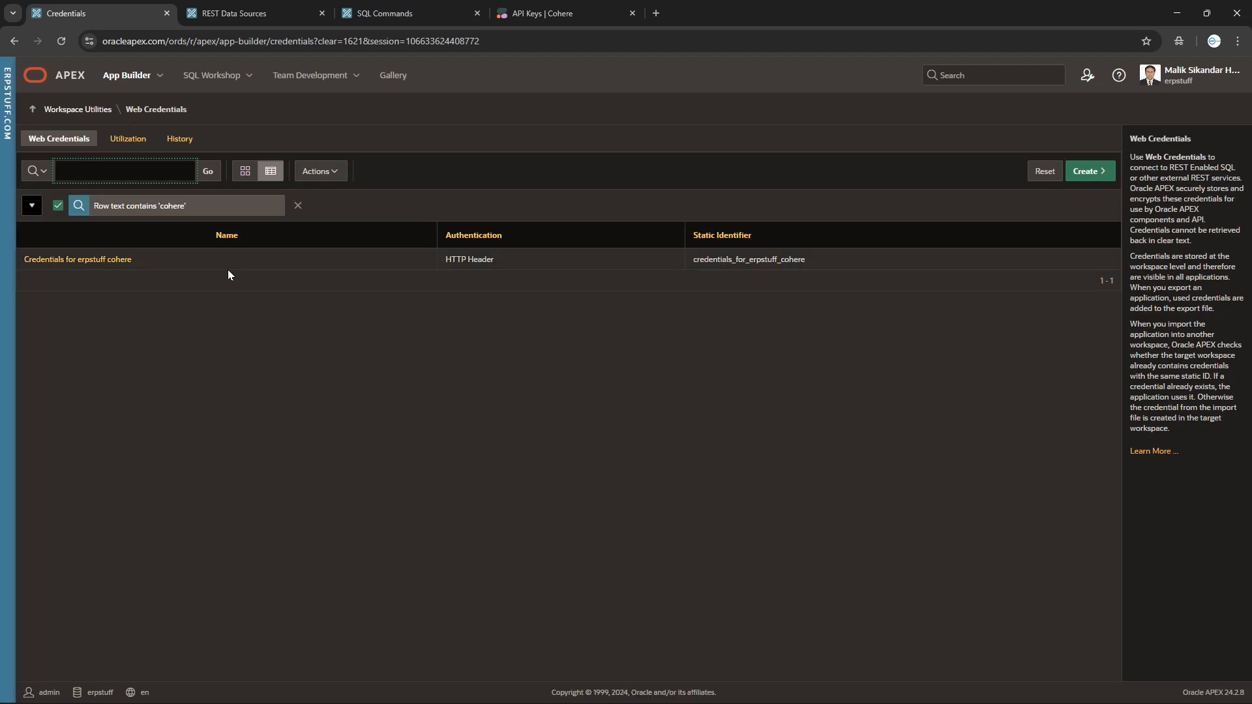
pyautogui.click(103, 257)
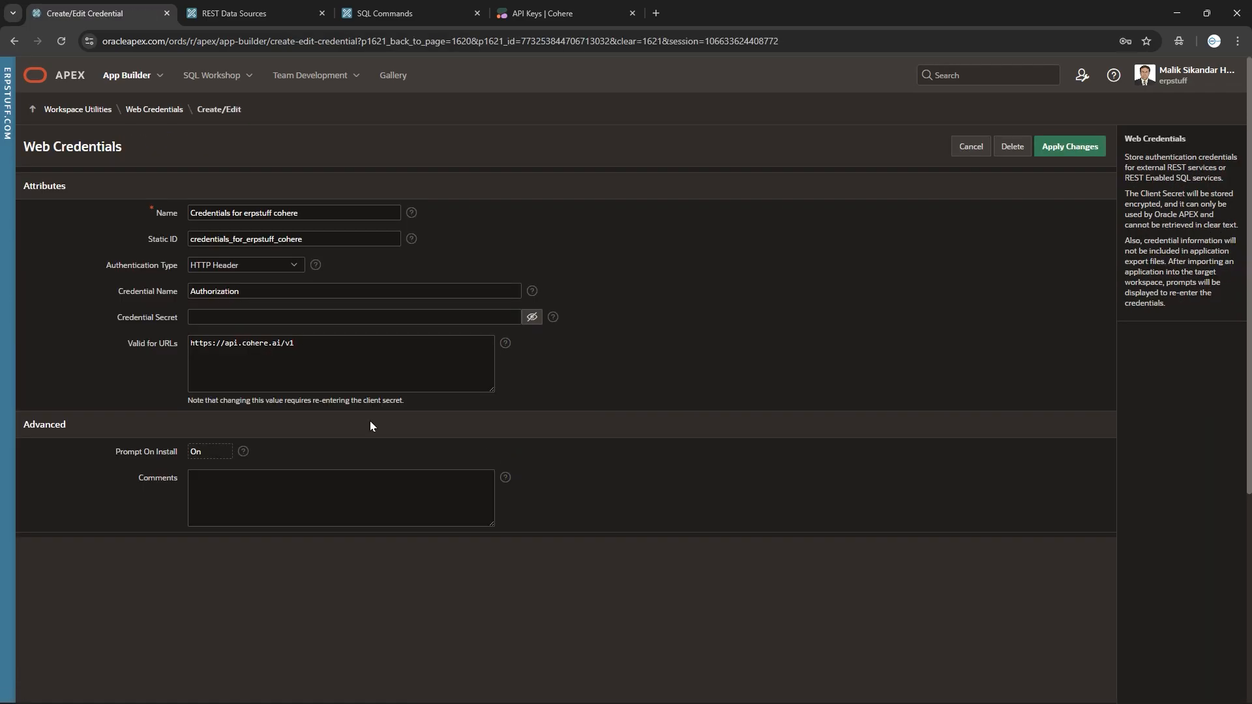
pyautogui.moveTo(319, 343); pyautogui.dragTo(84, 356)
pyautogui.hotkey('ctrl', 'c')
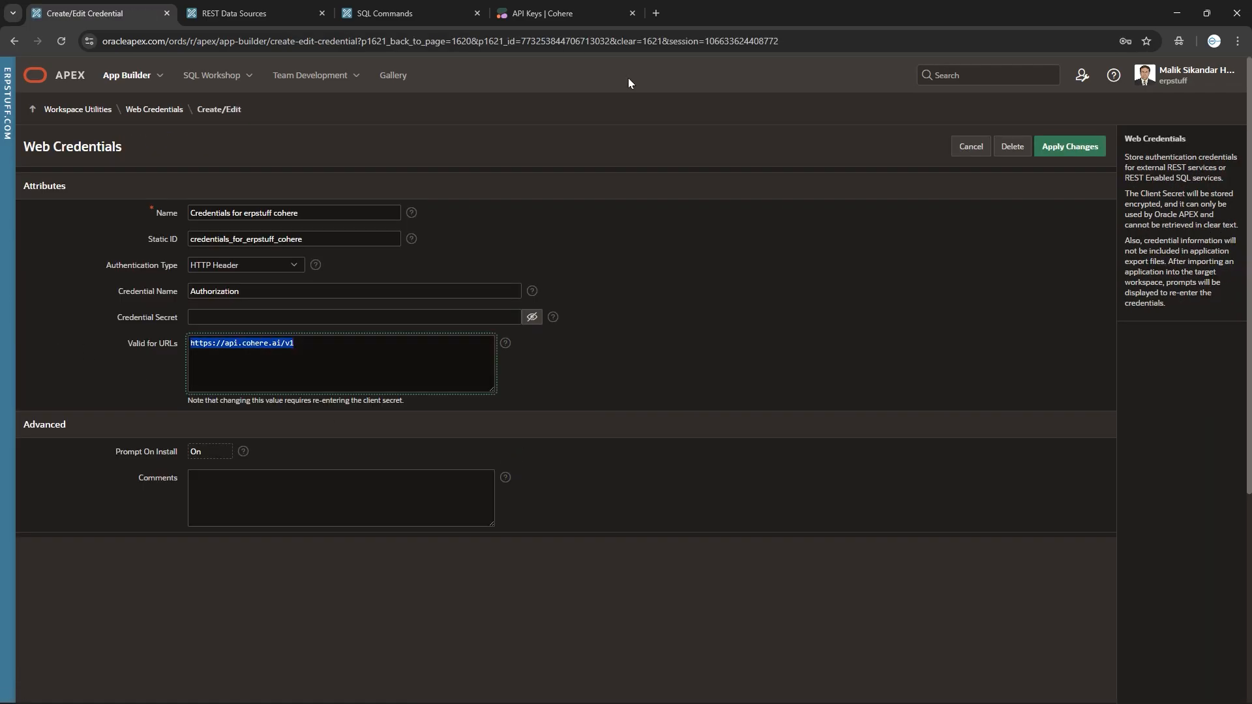
pyautogui.click(566, 9)
pyautogui.click(422, 10)
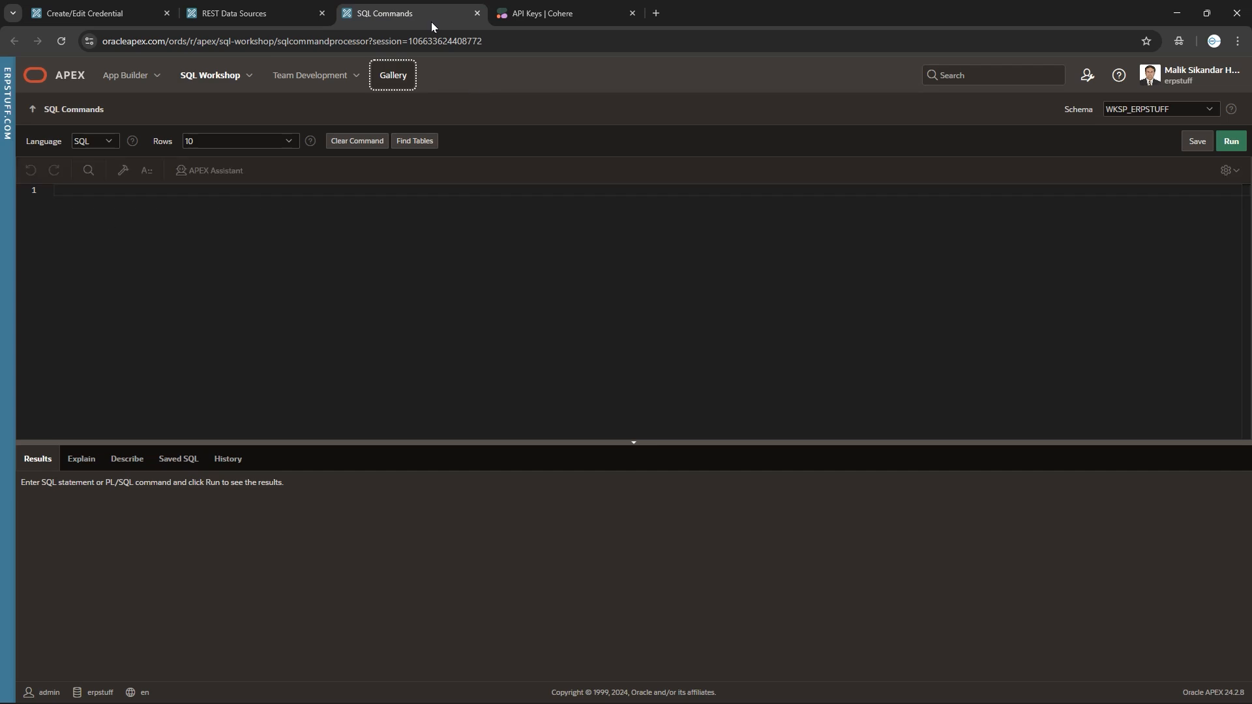
pyautogui.click(281, 13)
pyautogui.hotkey('ctrl', 'v')
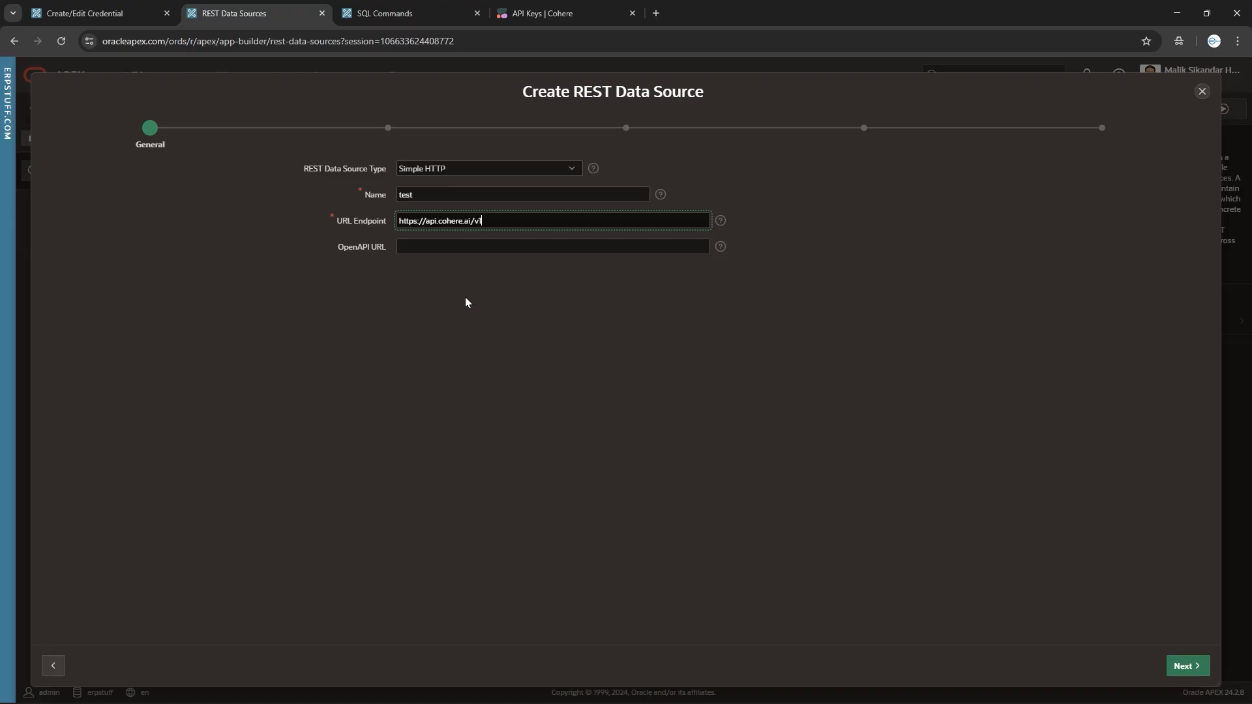
pyautogui.click(439, 248)
pyautogui.click(1186, 666)
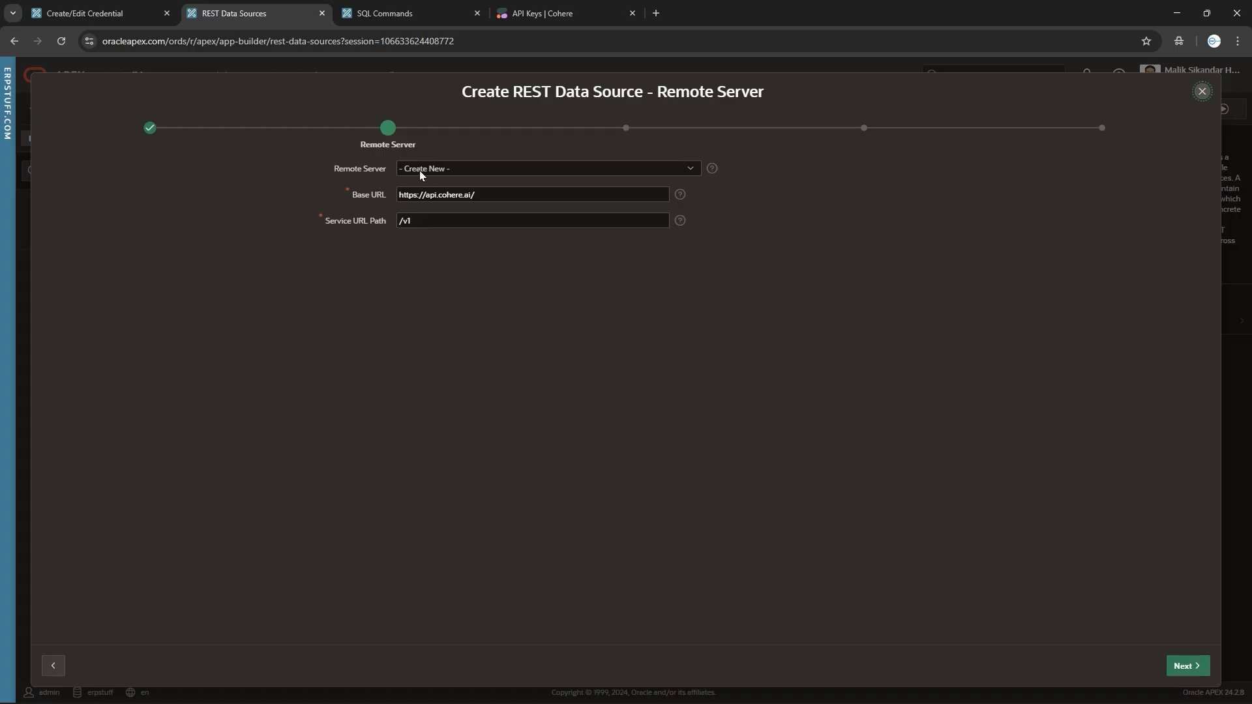
pyautogui.click(1191, 666)
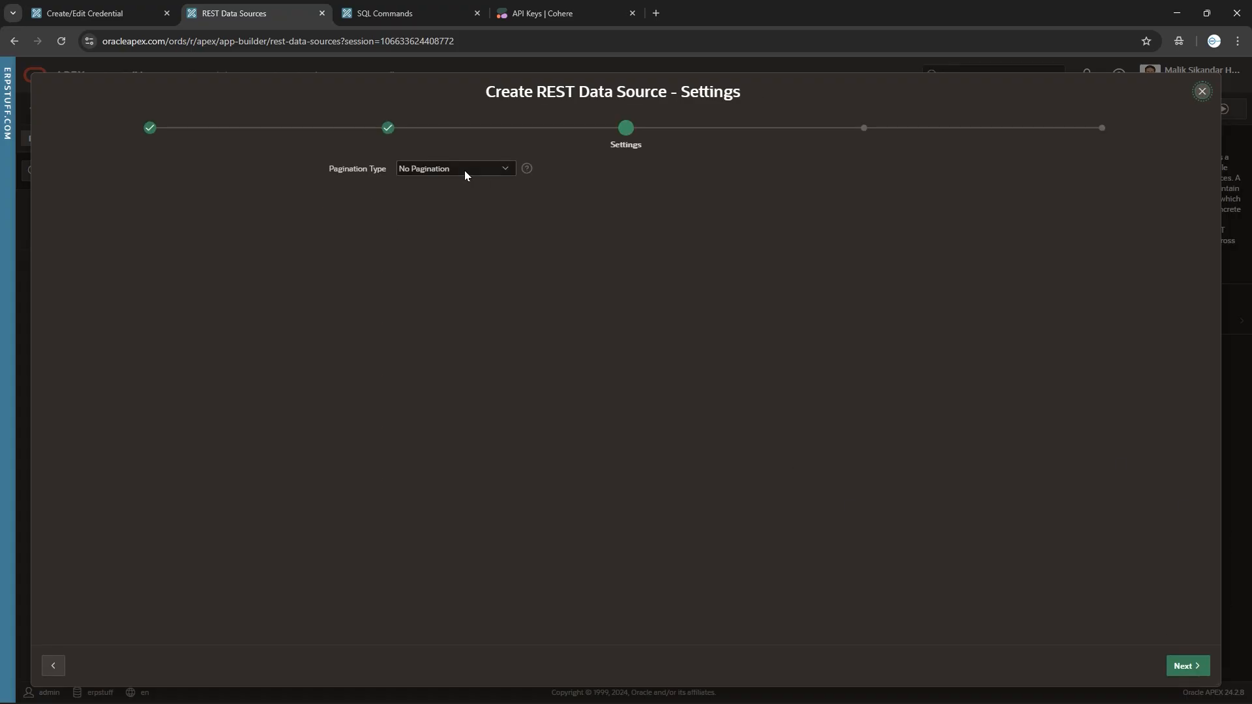
pyautogui.click(1205, 672)
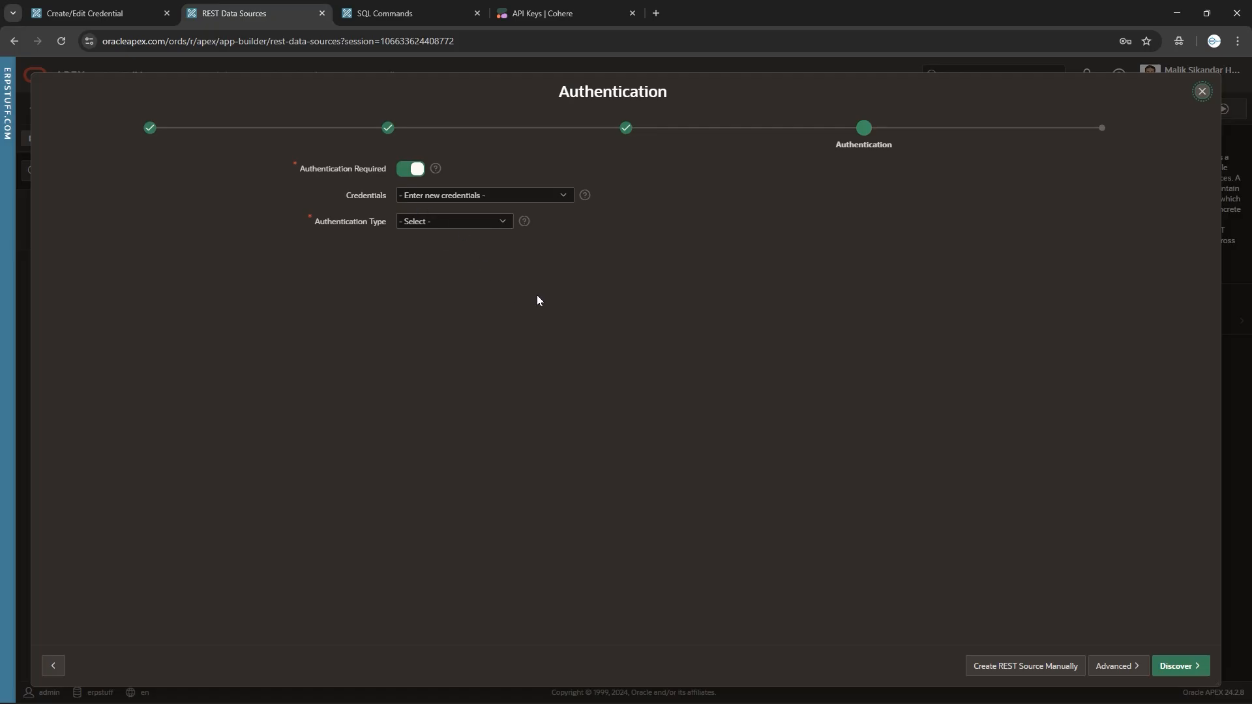
pyautogui.click(475, 196)
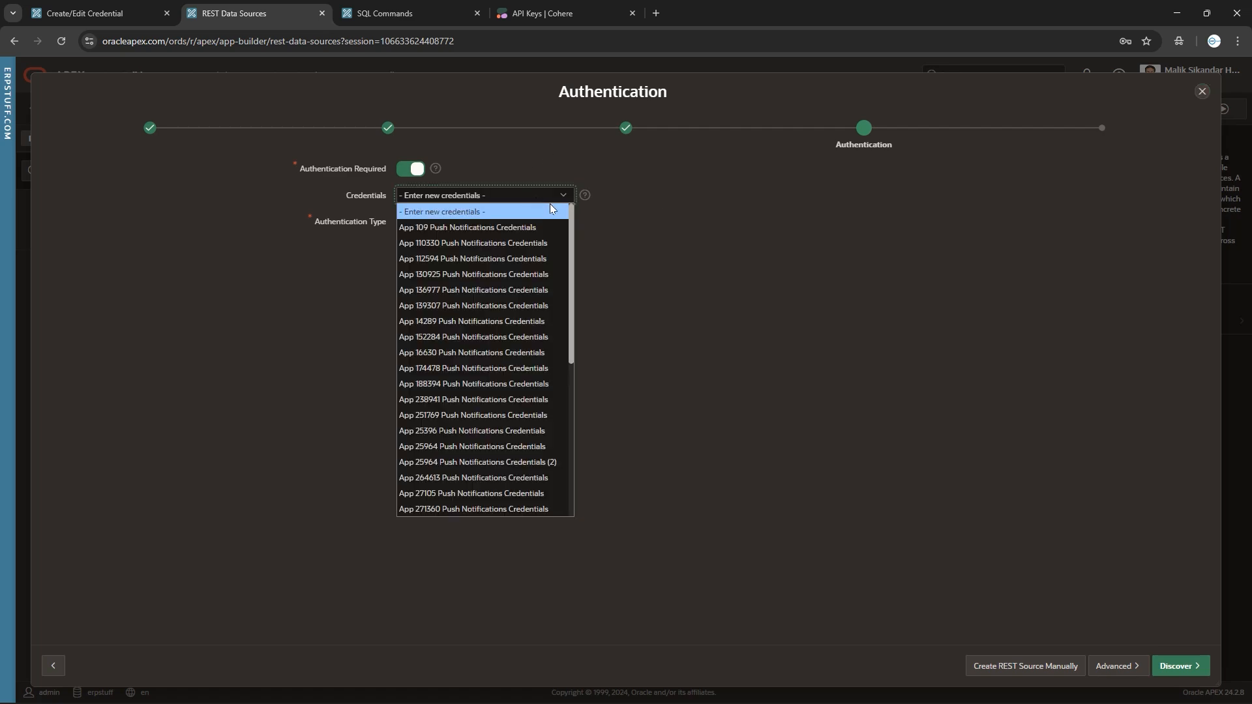
pyautogui.moveTo(570, 227); pyautogui.dragTo(573, 351)
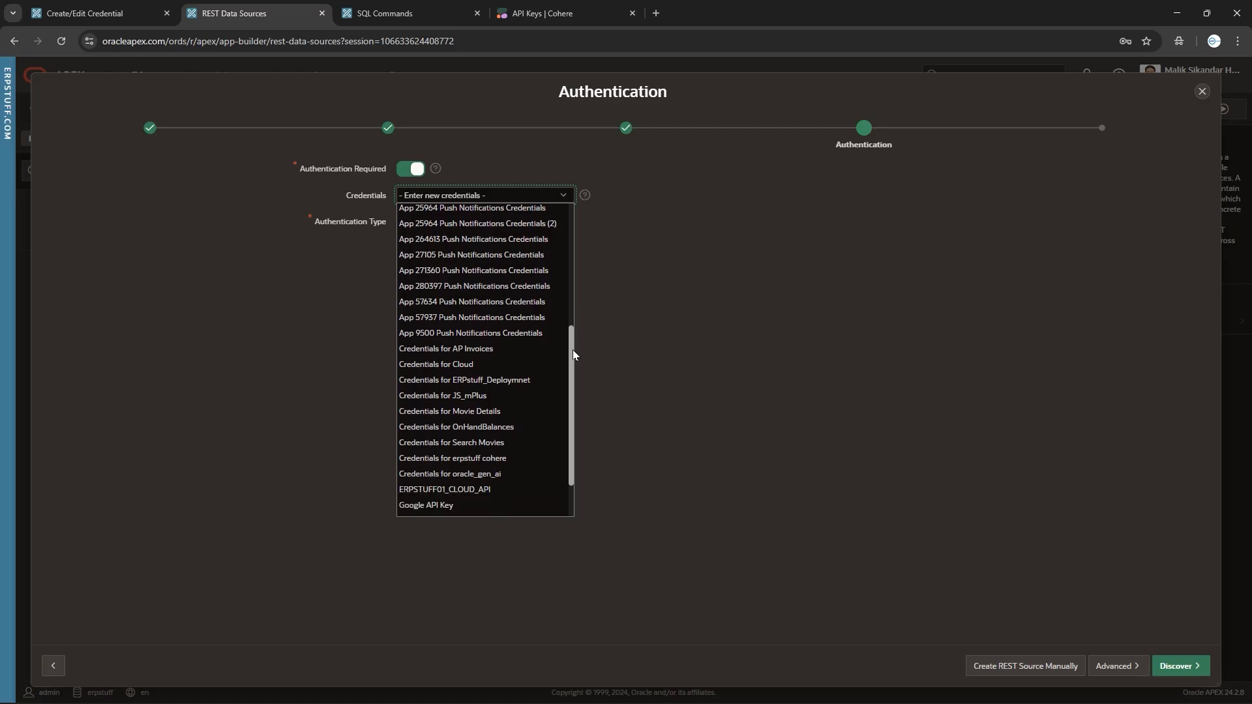
pyautogui.click(493, 459)
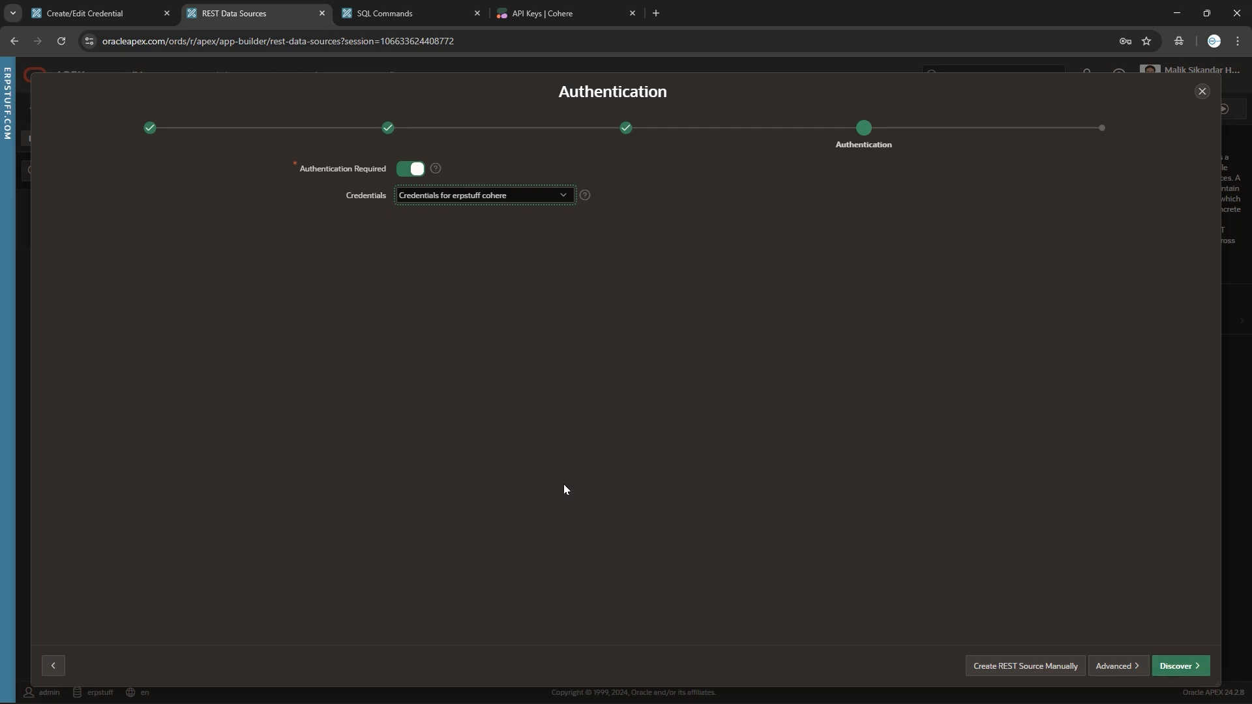
pyautogui.click(431, 195)
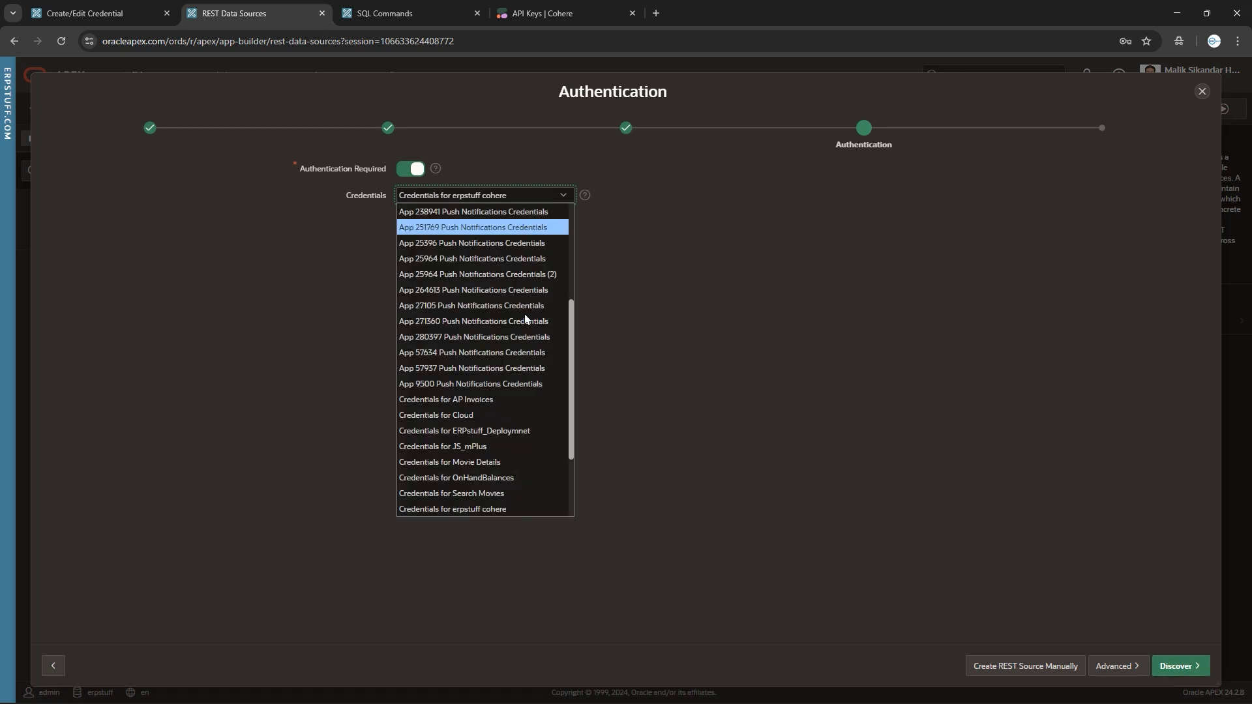
pyautogui.moveTo(570, 367); pyautogui.dragTo(547, 195)
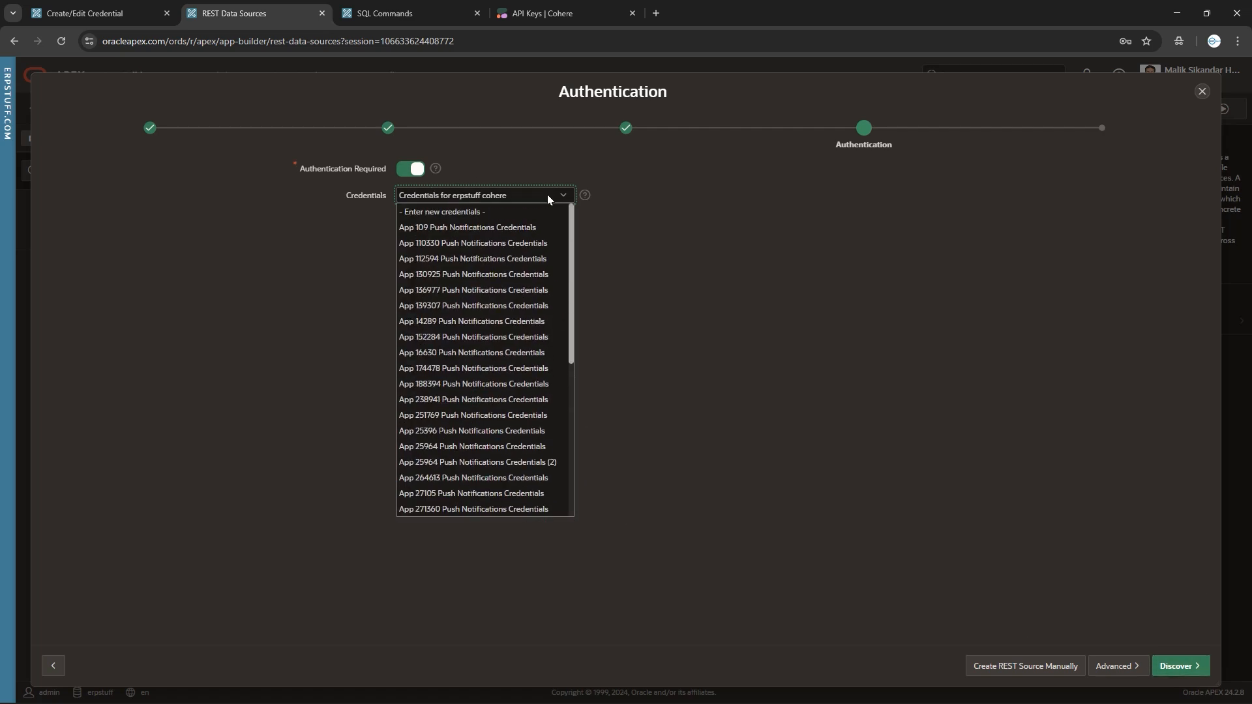
pyautogui.click(441, 213)
# Set the data source's authentication type to Basic Authentication.
pyautogui.click(430, 222)
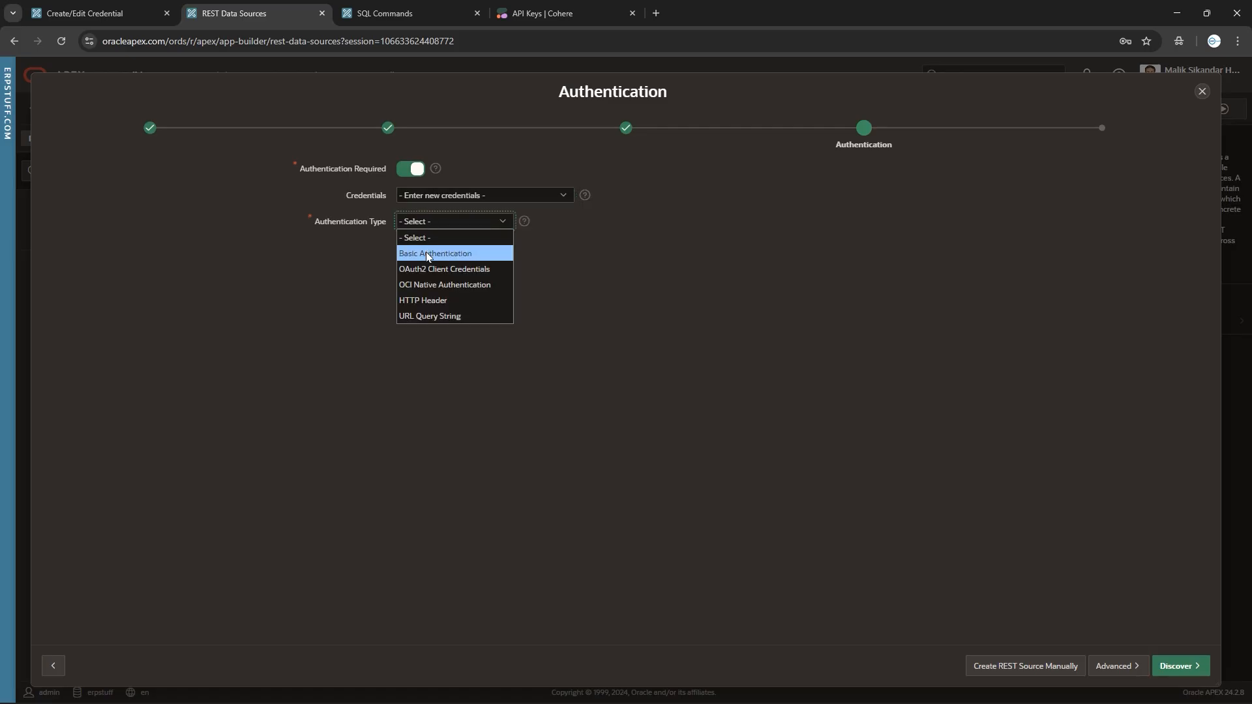
pyautogui.click(429, 253)
pyautogui.click(419, 248)
# Dismiss the password autofill suggestions and cancel the wizard without creating a data source.
pyautogui.click(437, 278)
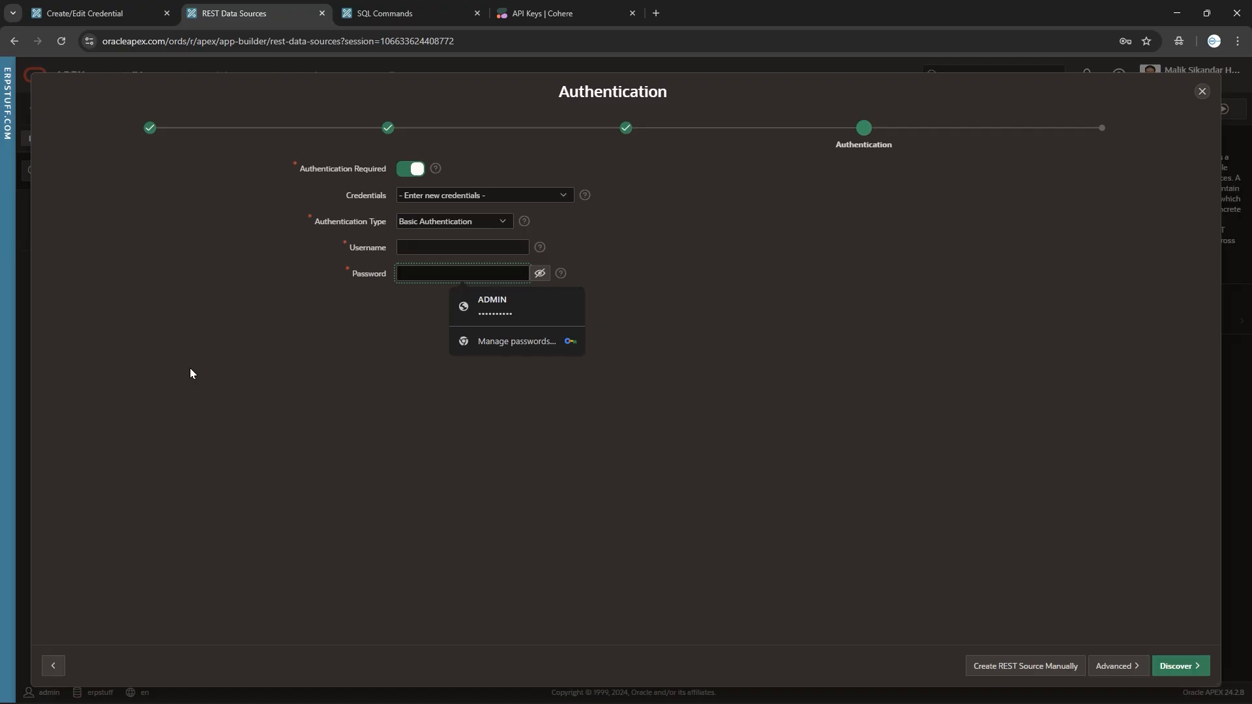
pyautogui.click(896, 462)
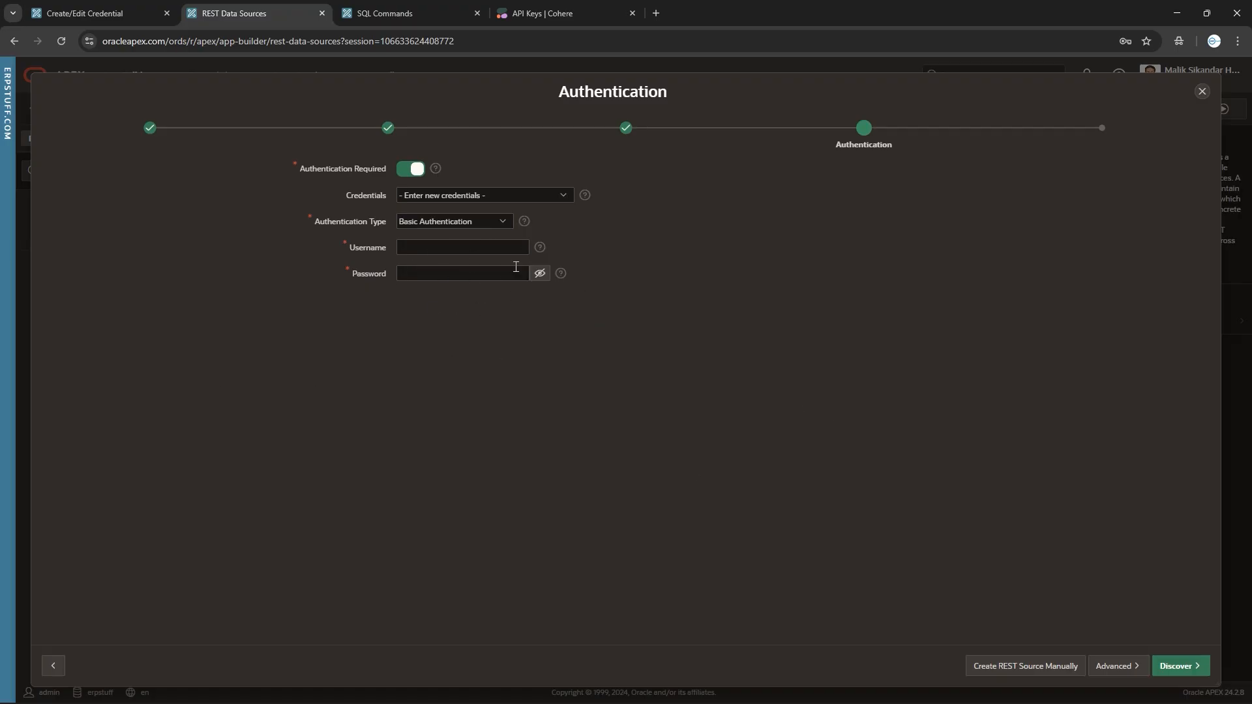
pyautogui.click(1202, 92)
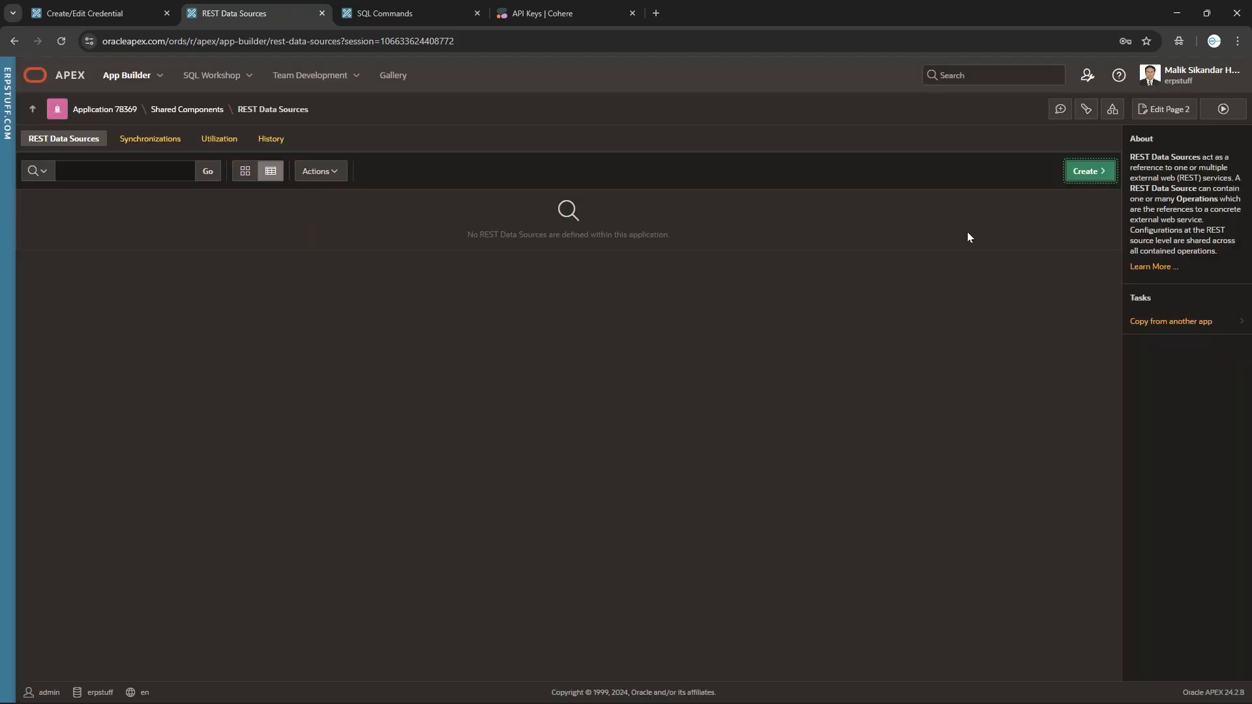
# Move via the SQL Commands tab to the Cohere API Keys page showing the trial key.
pyautogui.click(424, 14)
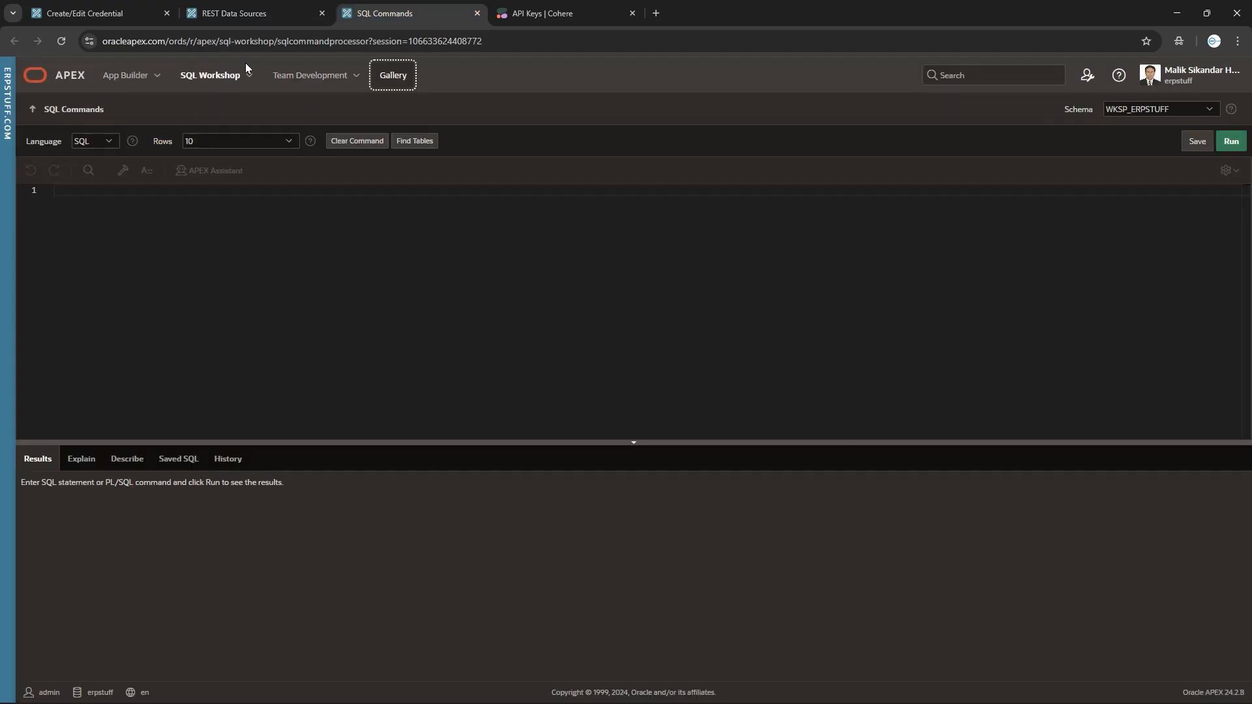
pyautogui.click(585, 17)
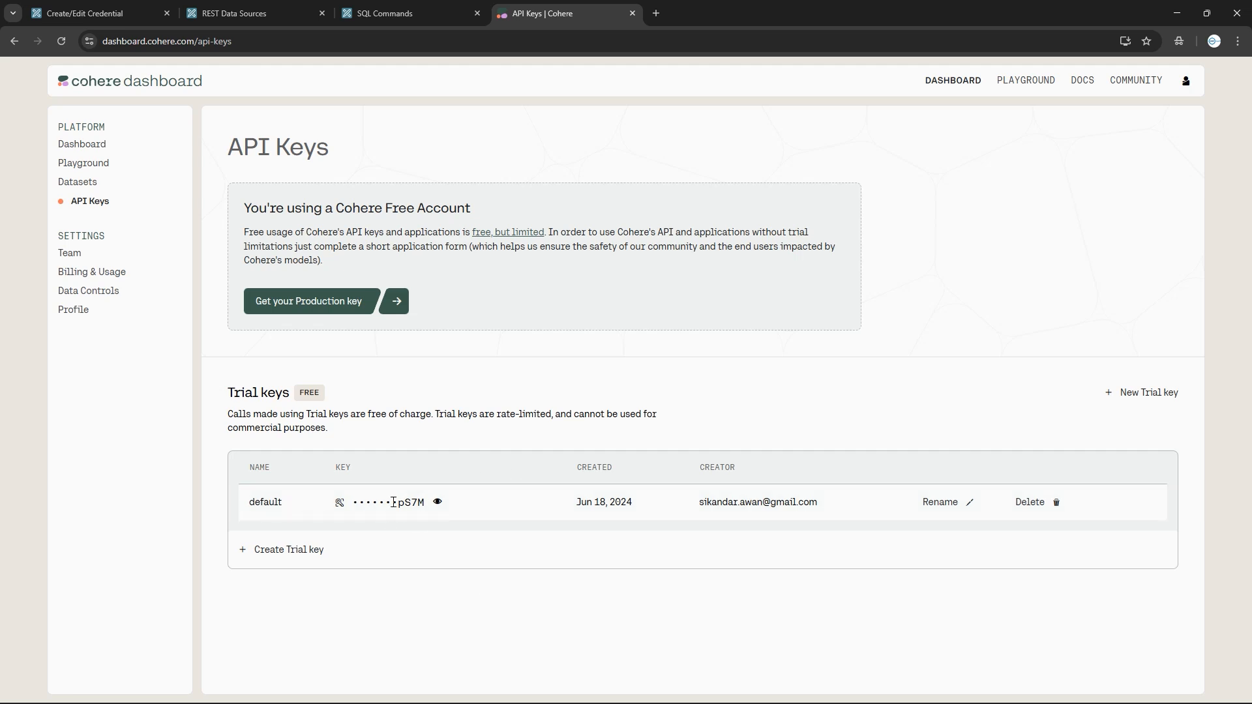
# Re-enter the cohere credential's secret starting with 'Bearer', dismissing browser password suggestions.
pyautogui.click(89, 20)
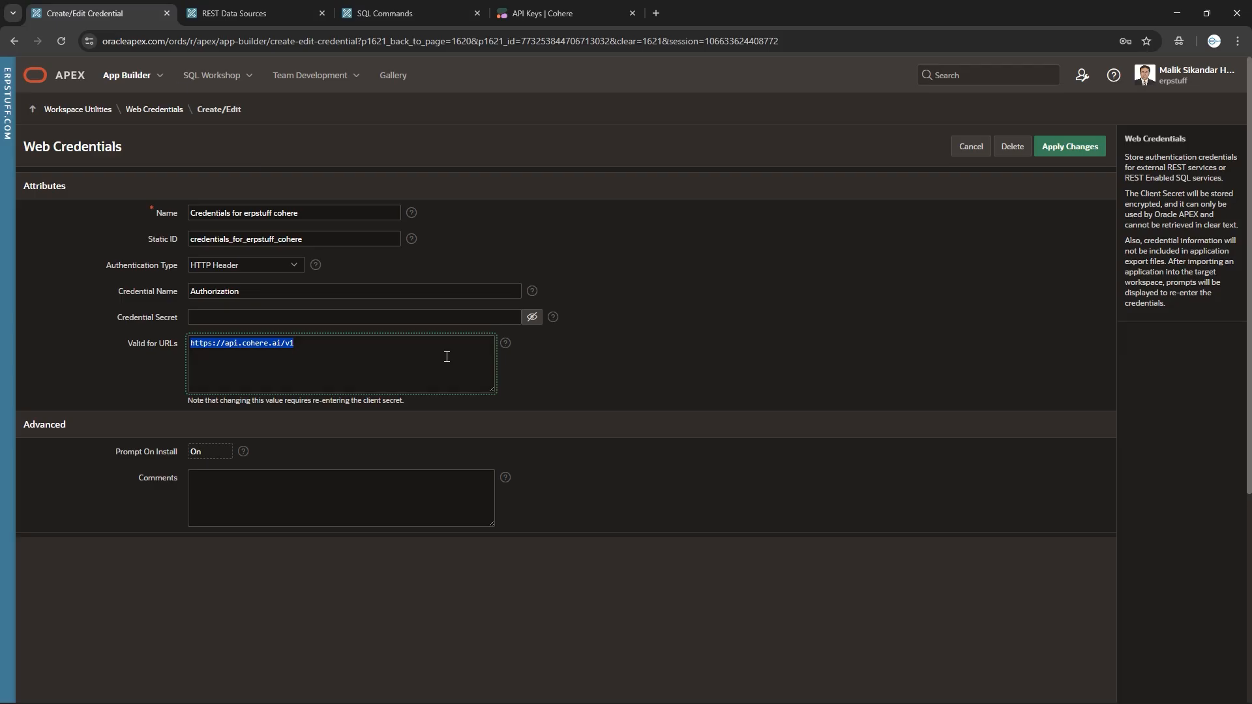
pyautogui.click(222, 320)
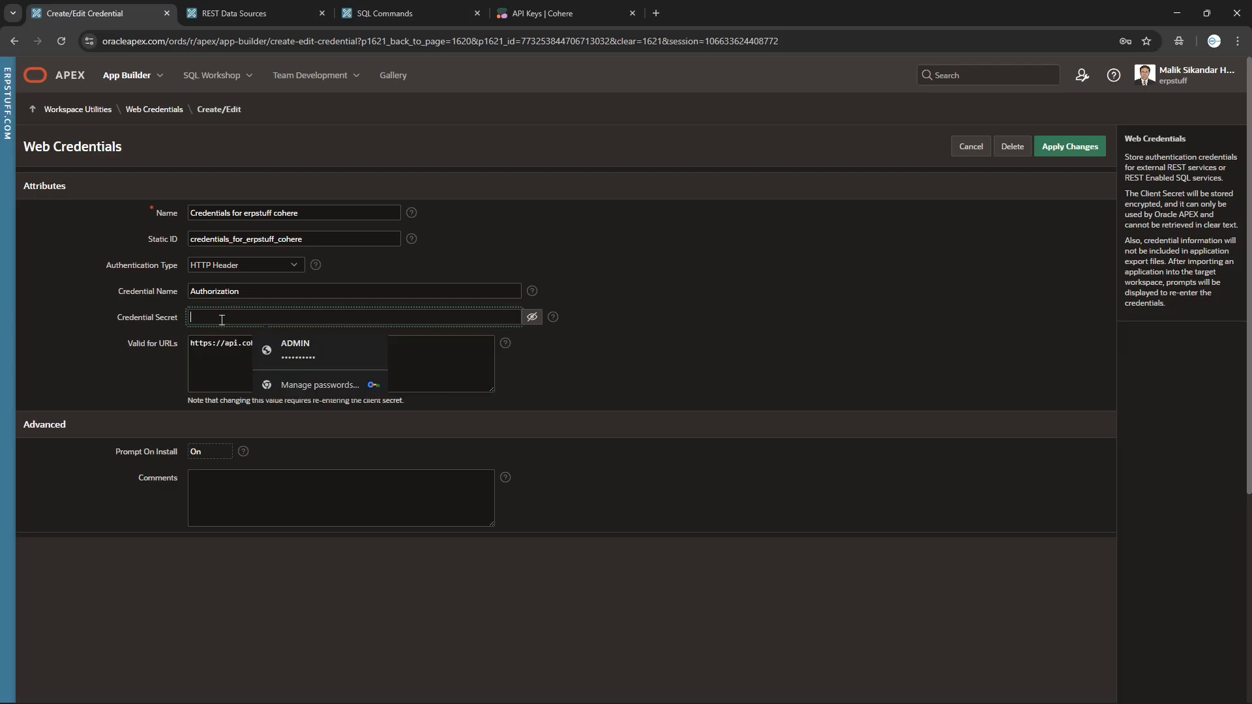
pyautogui.click(677, 332)
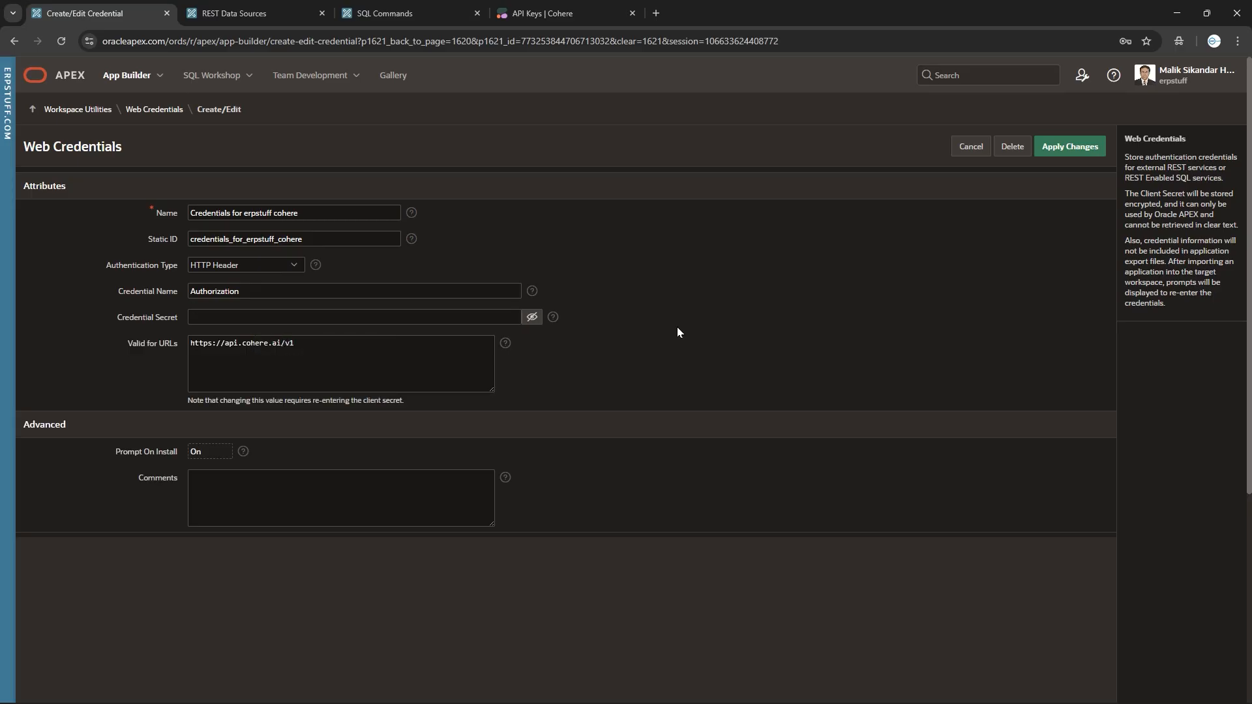
pyautogui.click(219, 316)
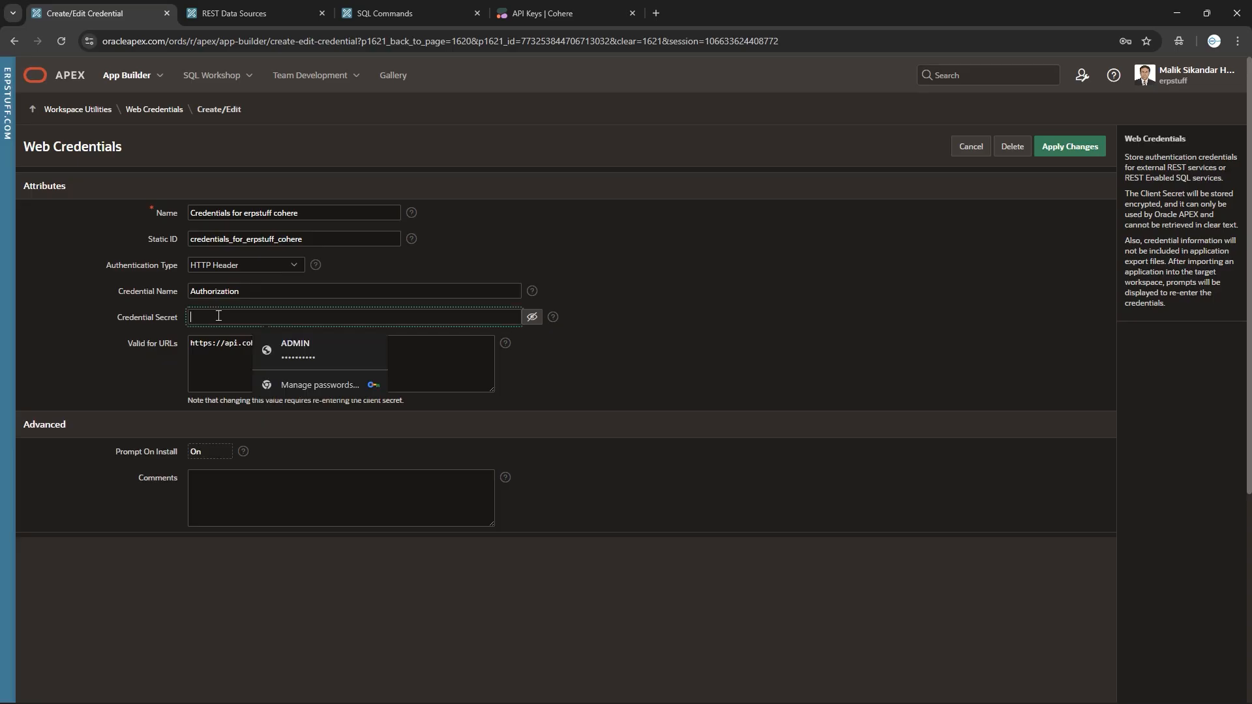
pyautogui.write('Bearer')
pyautogui.click(736, 357)
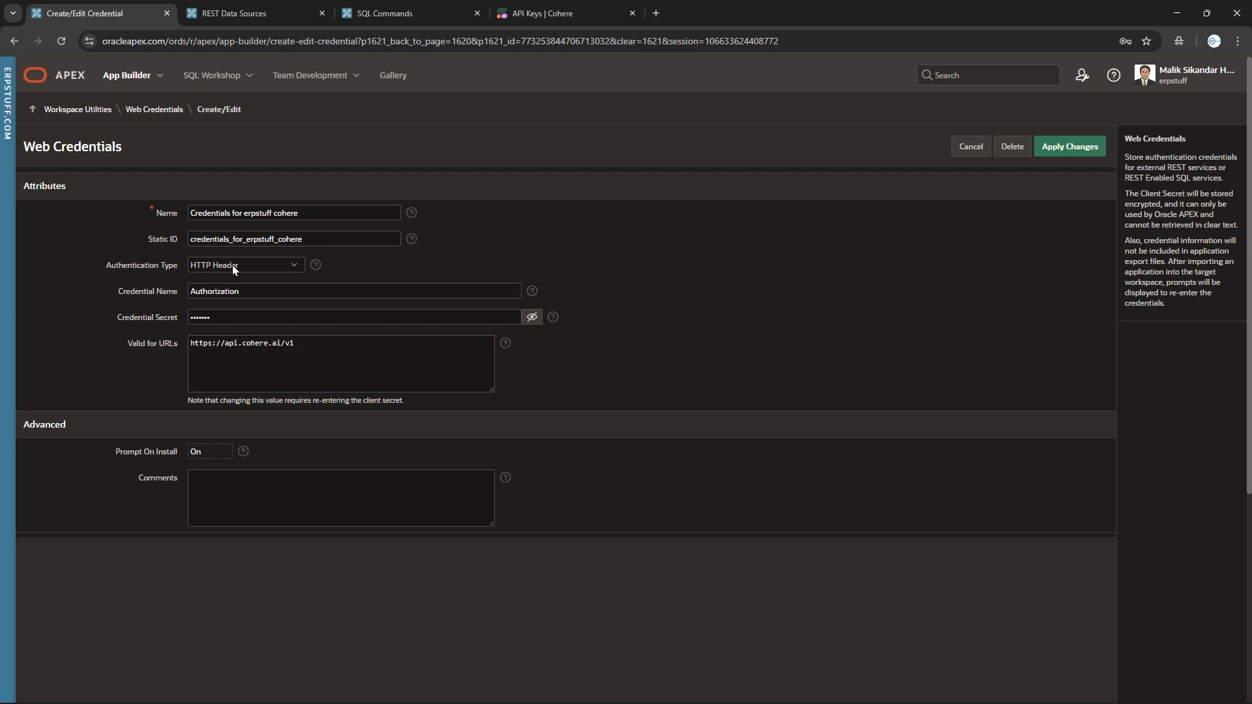
pyautogui.click(203, 317)
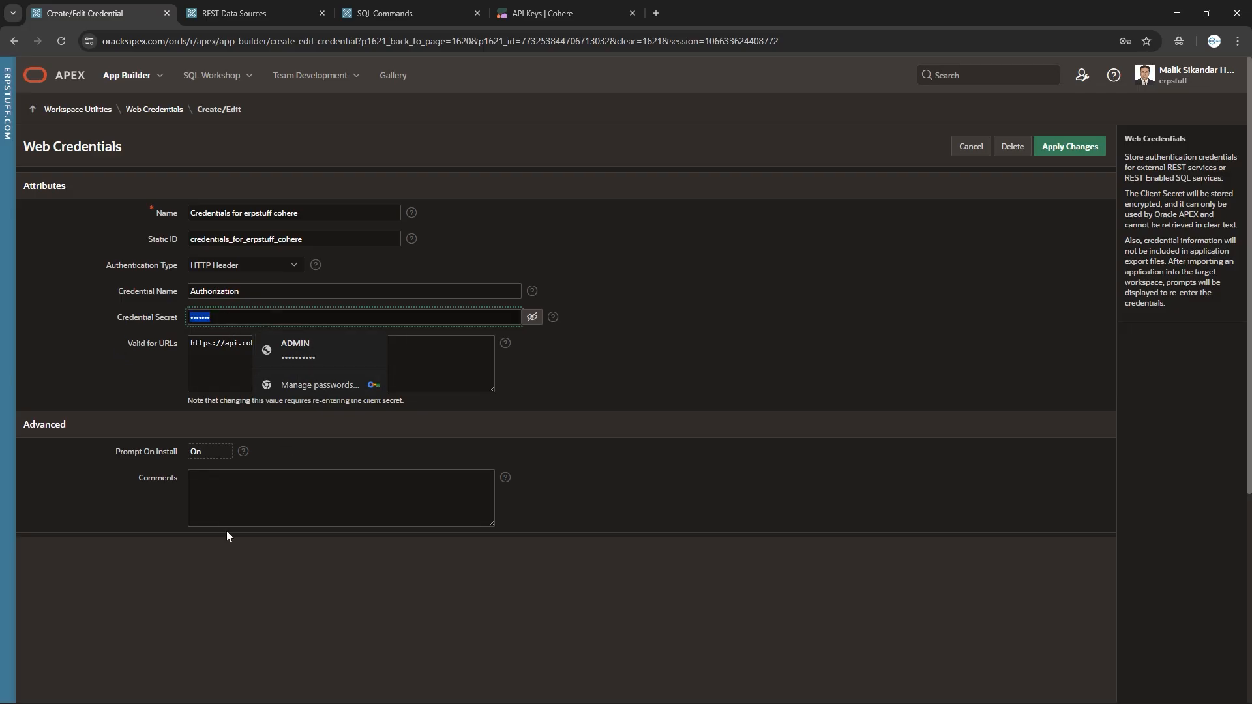
pyautogui.click(264, 496)
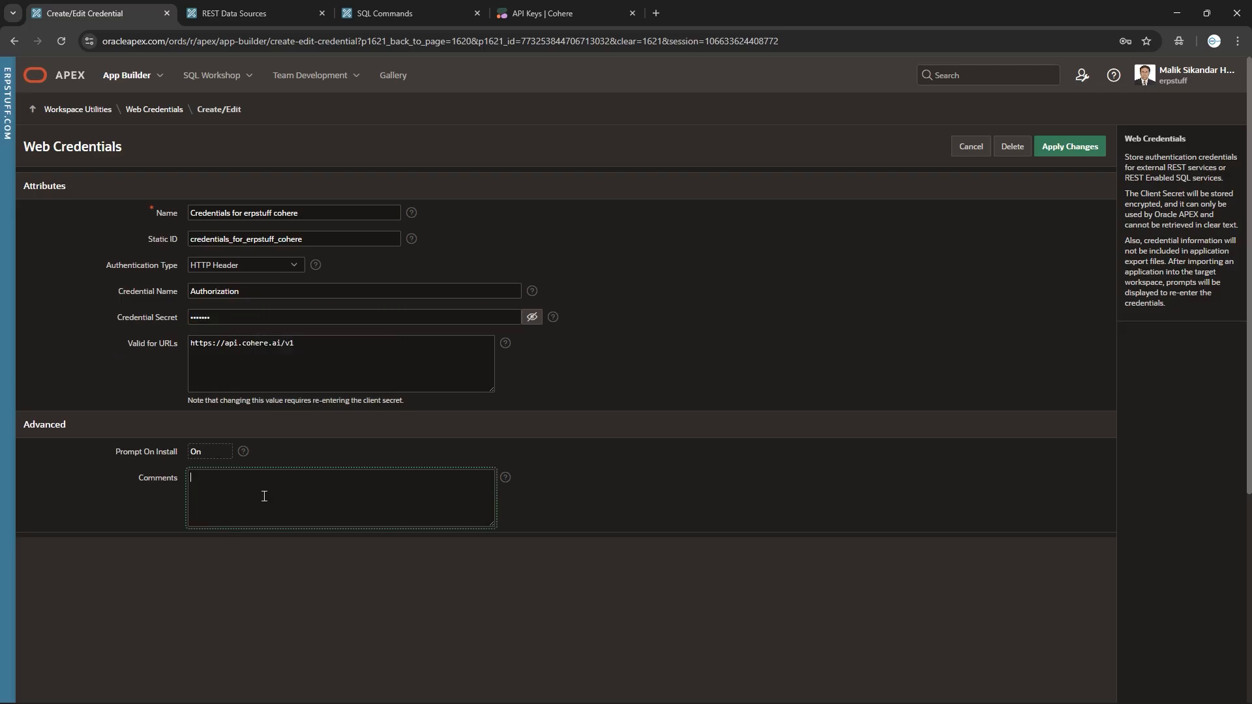
pyautogui.write('Bearer')
pyautogui.write('key')
pyautogui.press('BackSpace')
pyautogui.moveTo(219, 318); pyautogui.dragTo(13, 289)
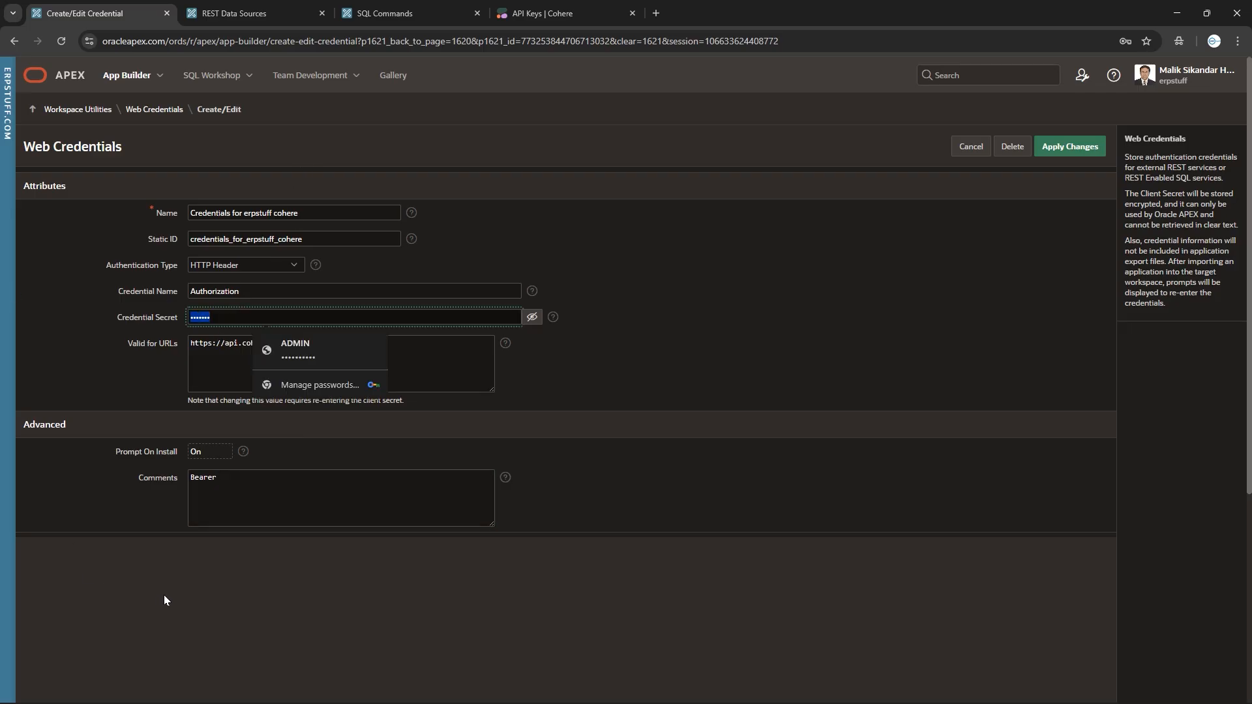
pyautogui.moveTo(229, 499); pyautogui.dragTo(154, 475)
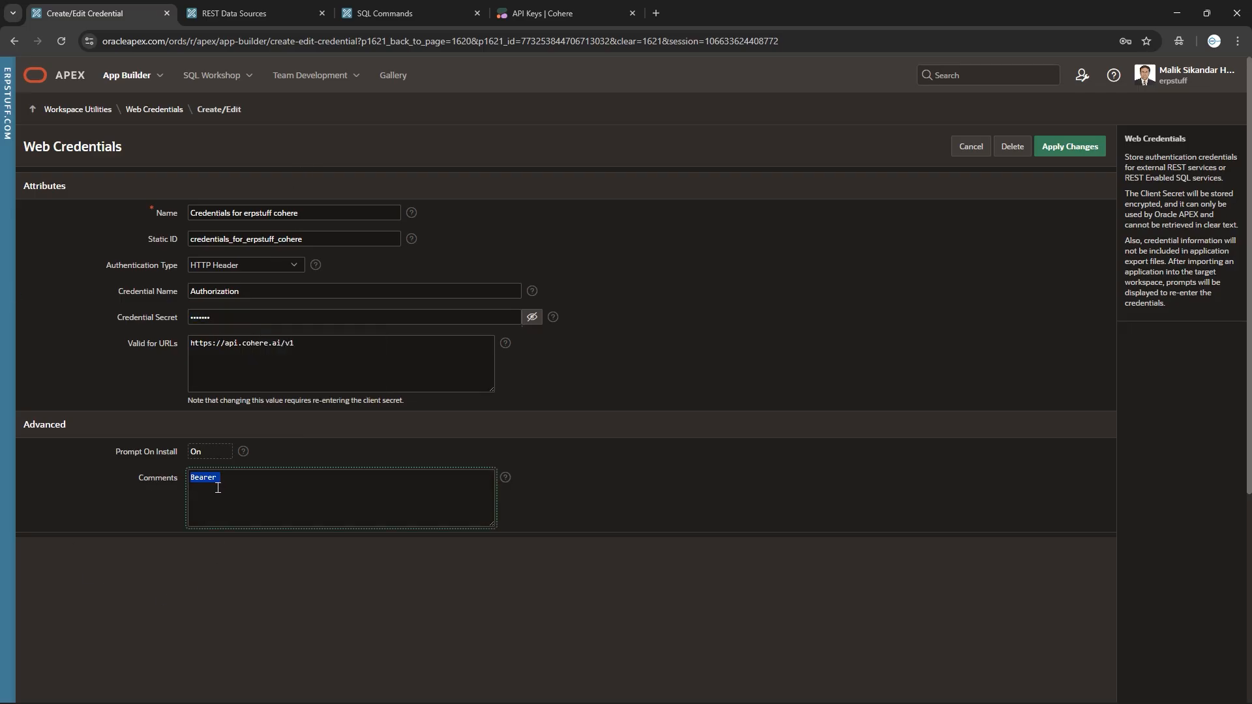
pyautogui.hotkey('ctrl', 'x')
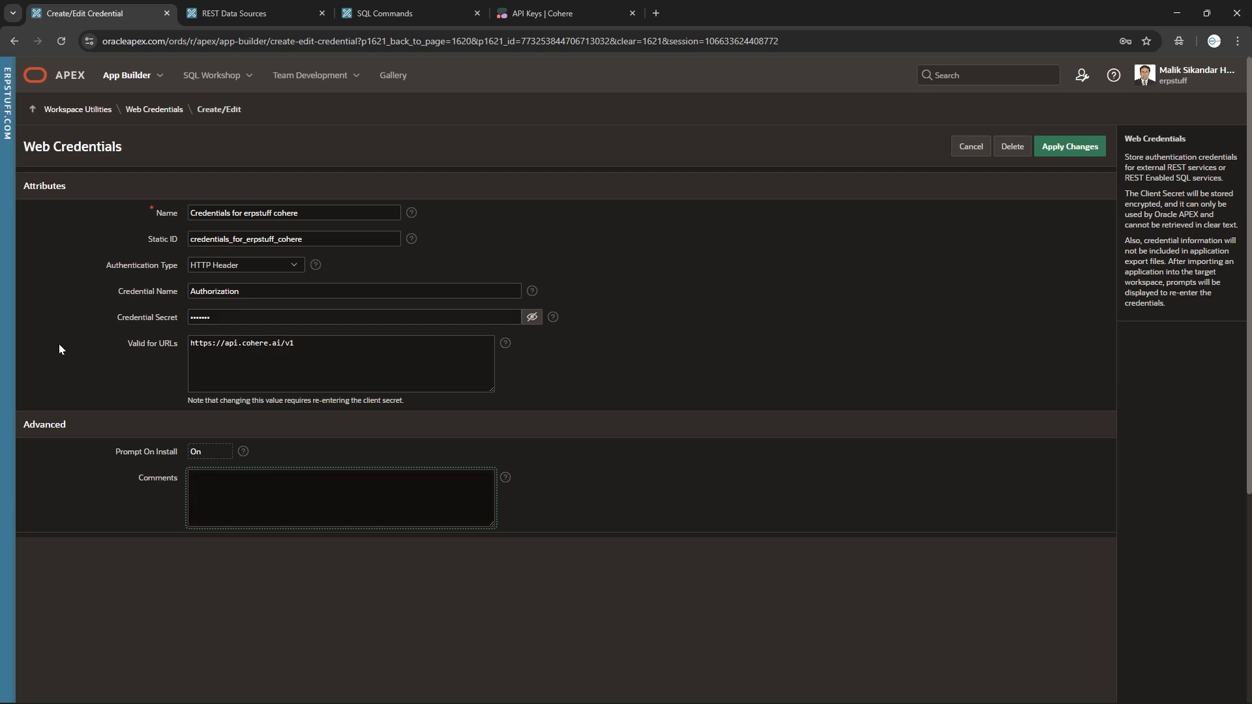
# Leave the credential form and check its utilization, opening the erpstuff cohere service.
pyautogui.click(166, 111)
pyautogui.click(673, 128)
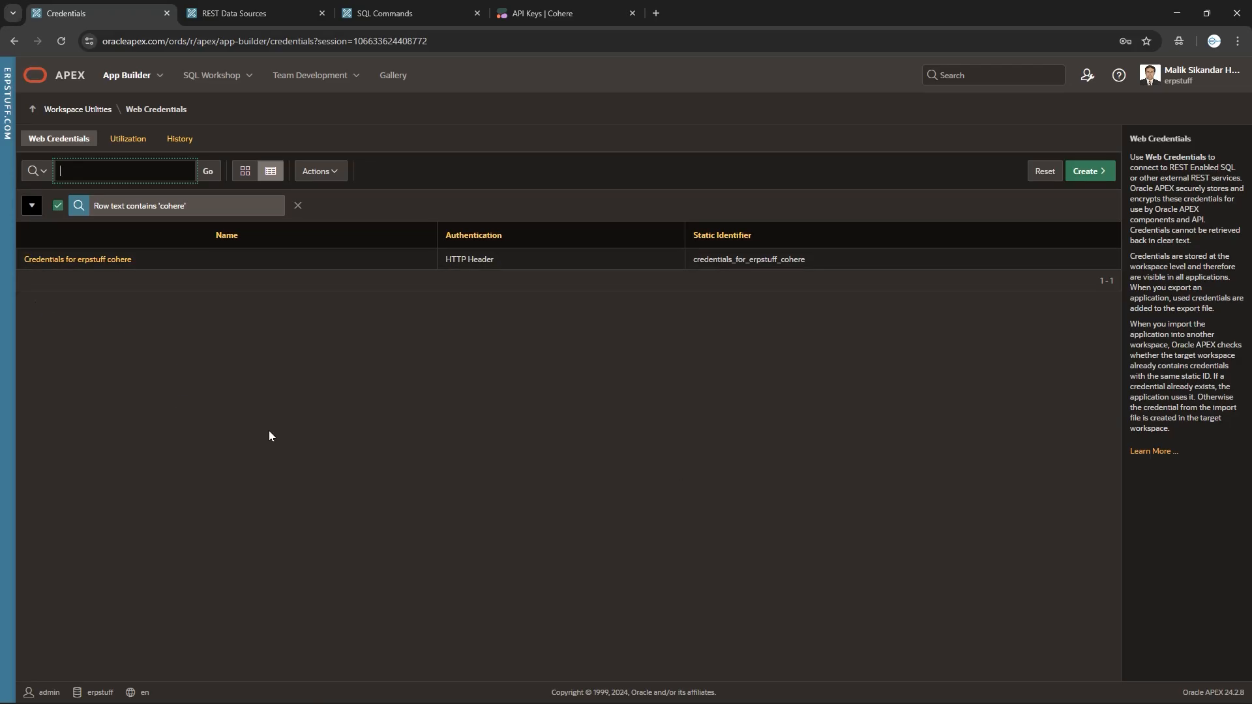
pyautogui.click(139, 144)
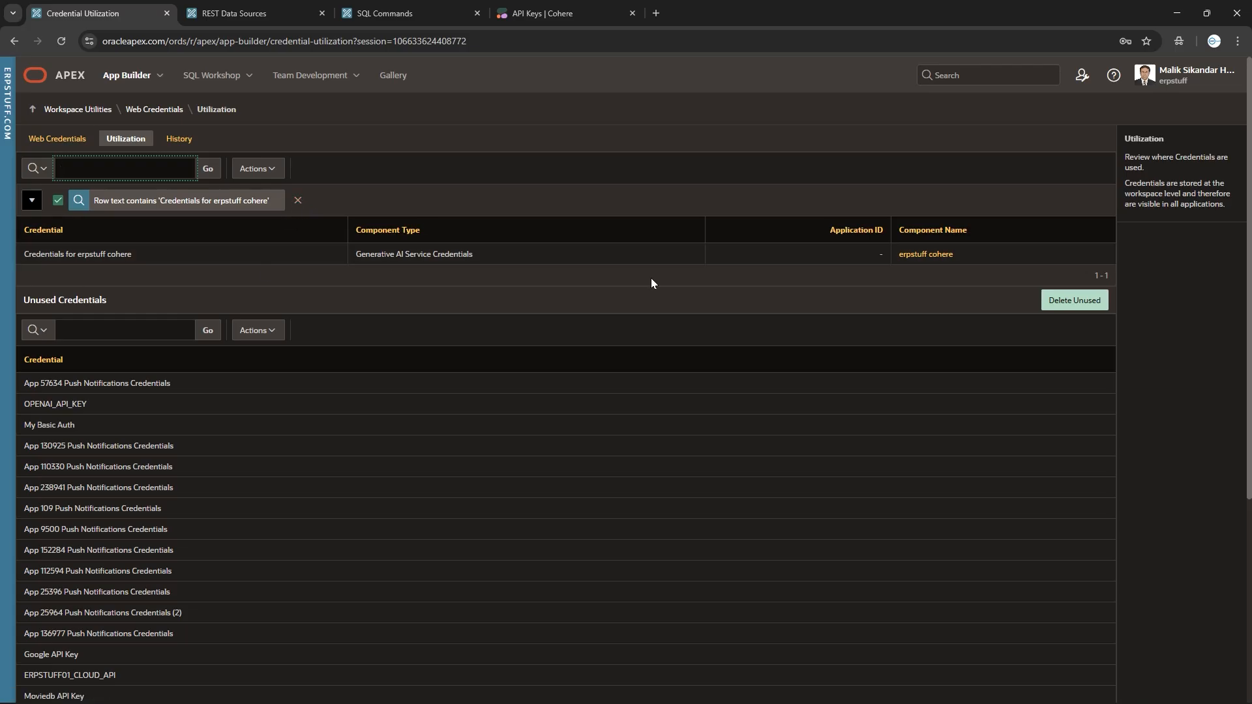
pyautogui.click(927, 255)
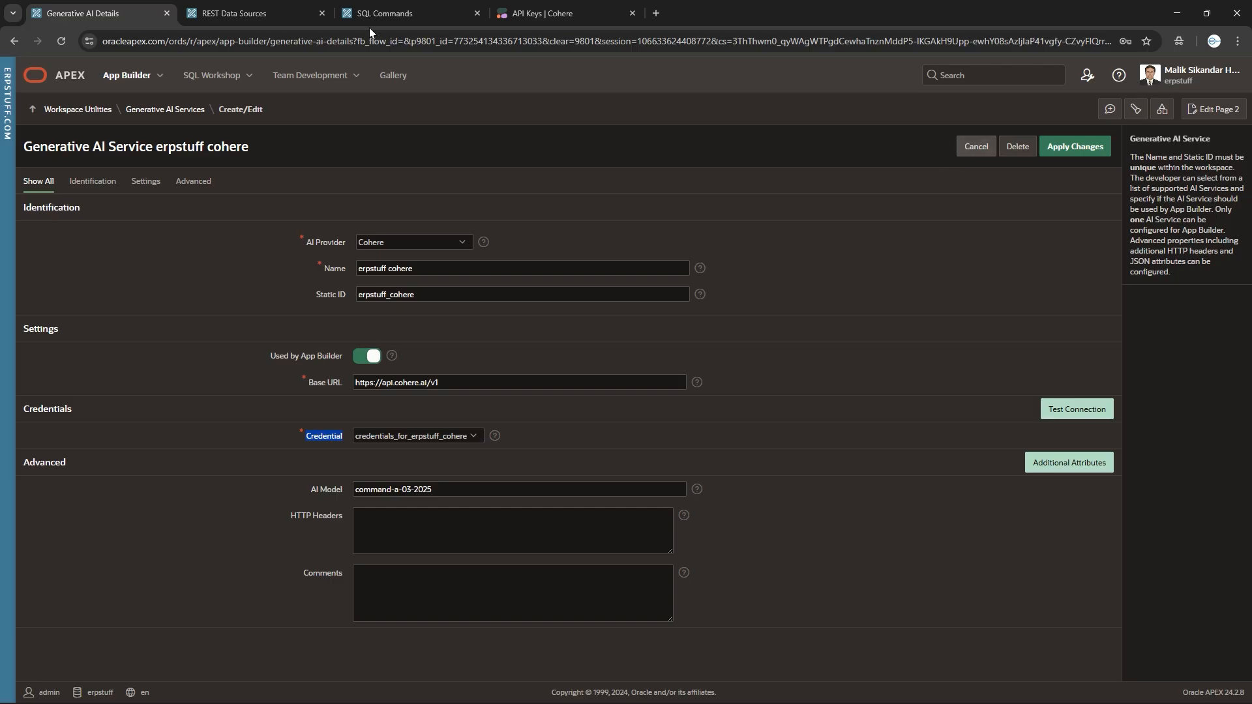
# Review the credential change history, which shows no recorded modifications.
pyautogui.click(17, 41)
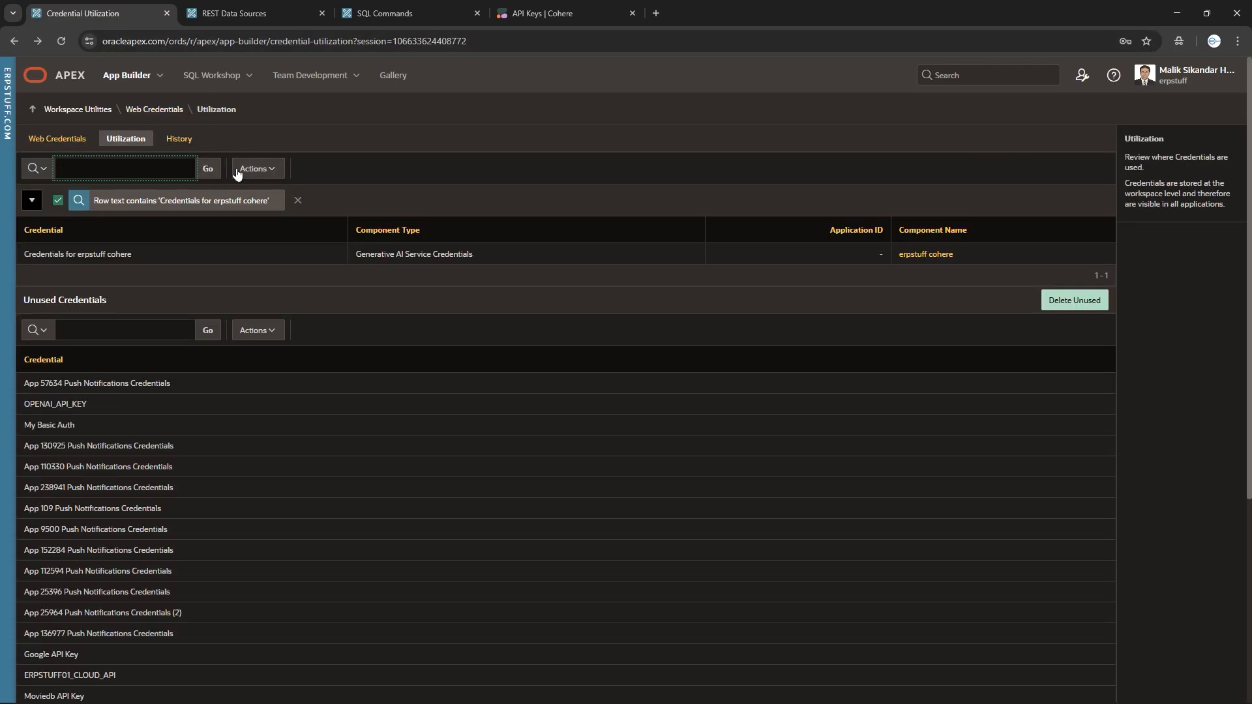
pyautogui.click(181, 140)
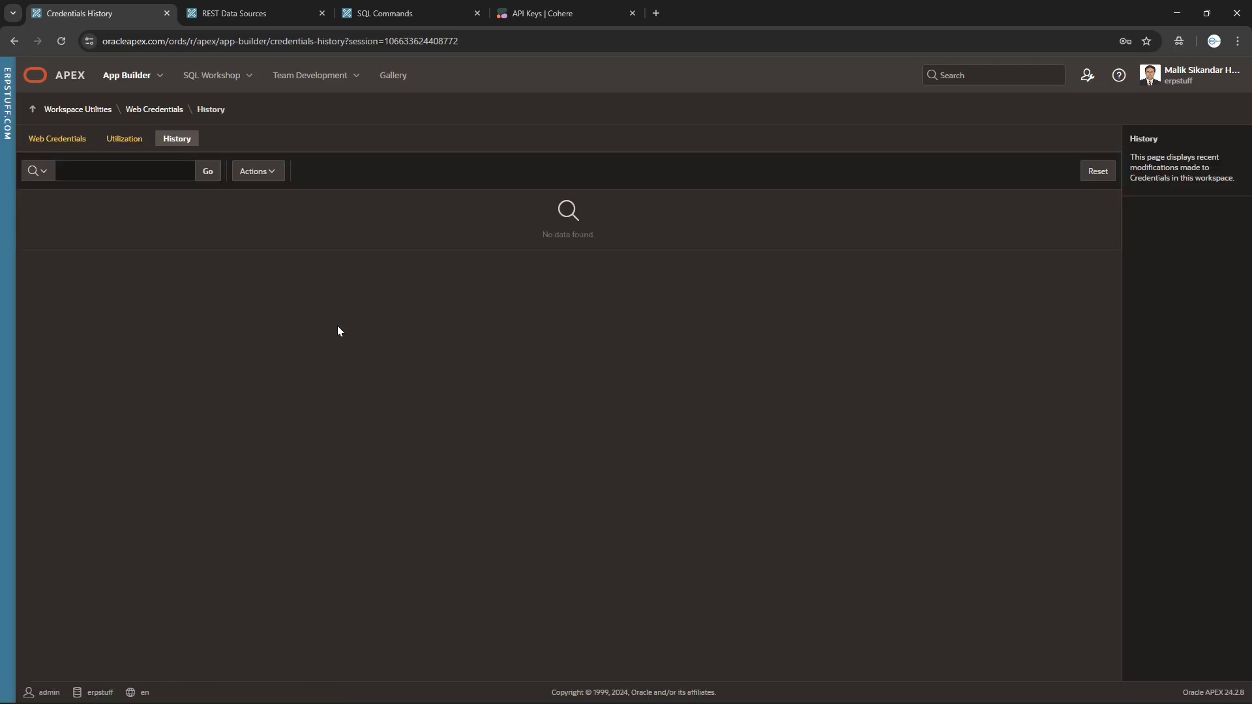
pyautogui.click(119, 139)
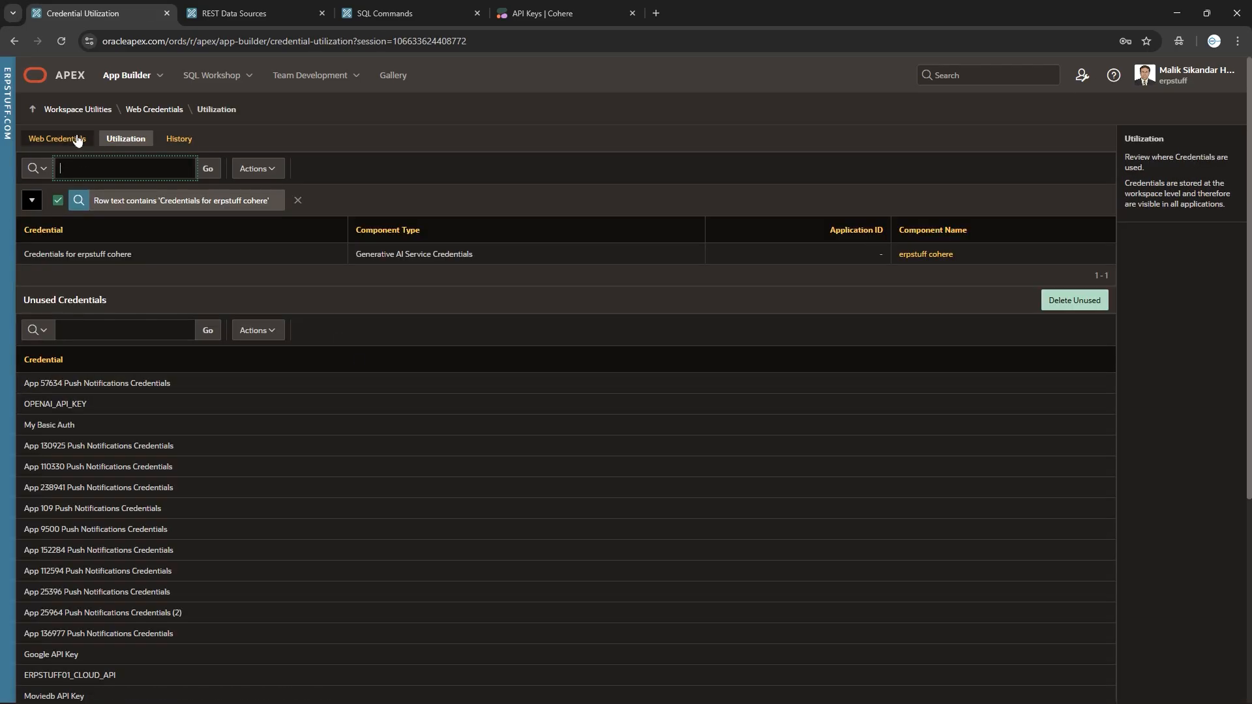
# Remove the cohere filter to list all credentials and open App 57634 Push Notifications Credentials.
pyautogui.click(71, 139)
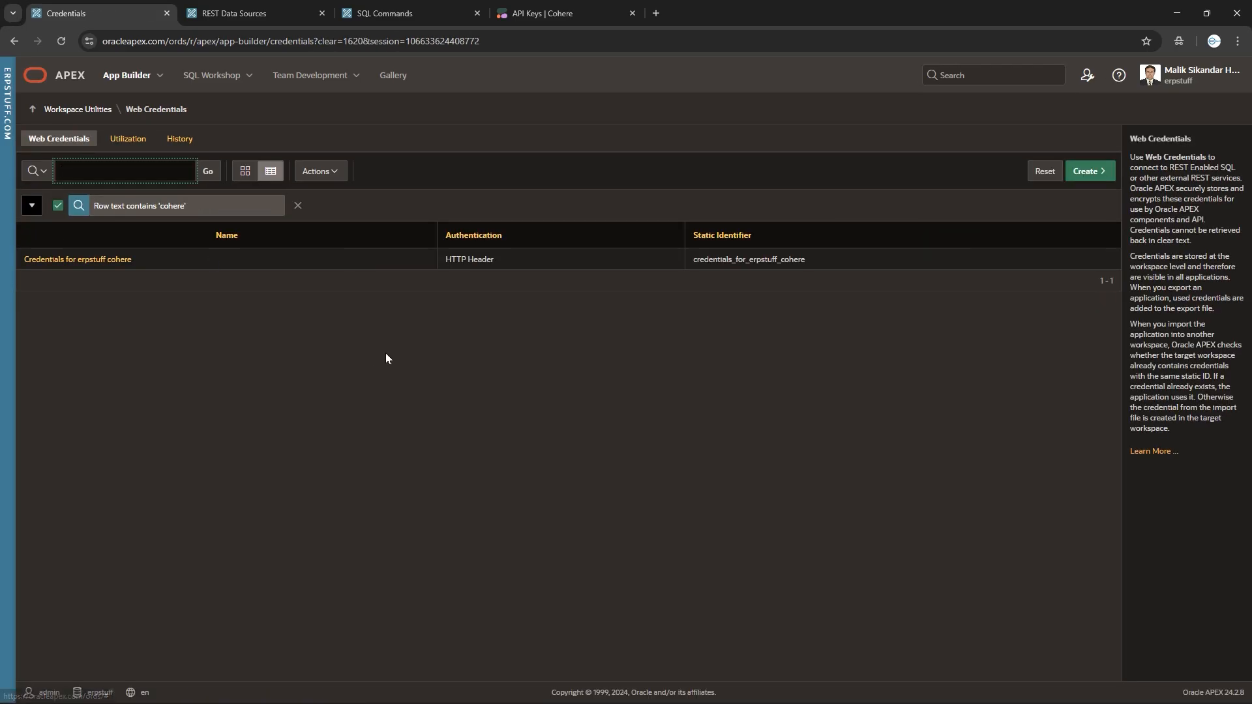
pyautogui.click(298, 206)
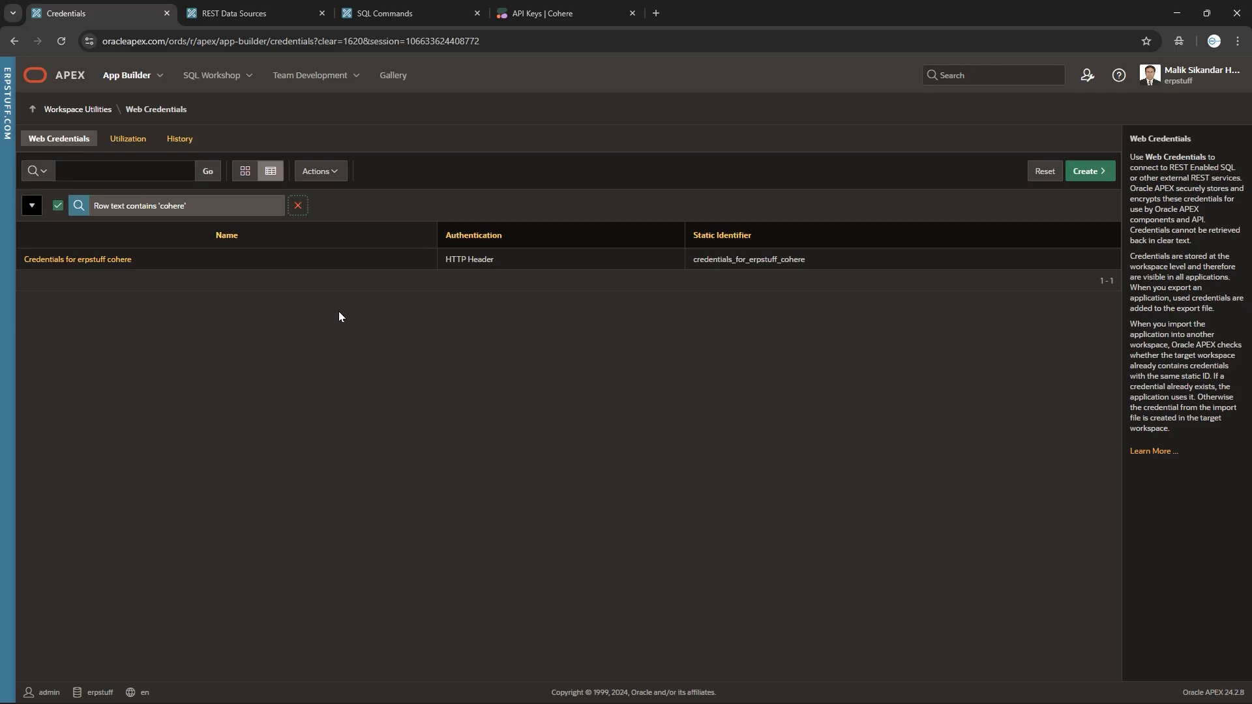
pyautogui.scroll(-3, 272, 579)
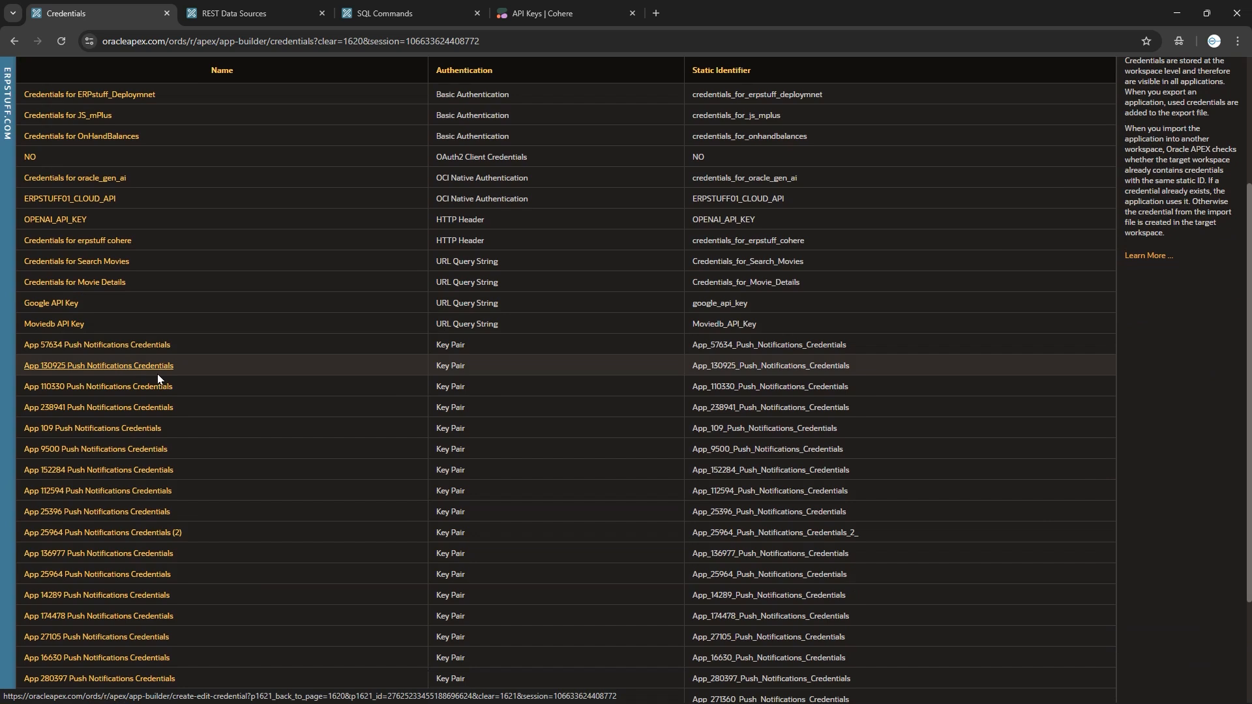
pyautogui.scroll(-2, 460, 589)
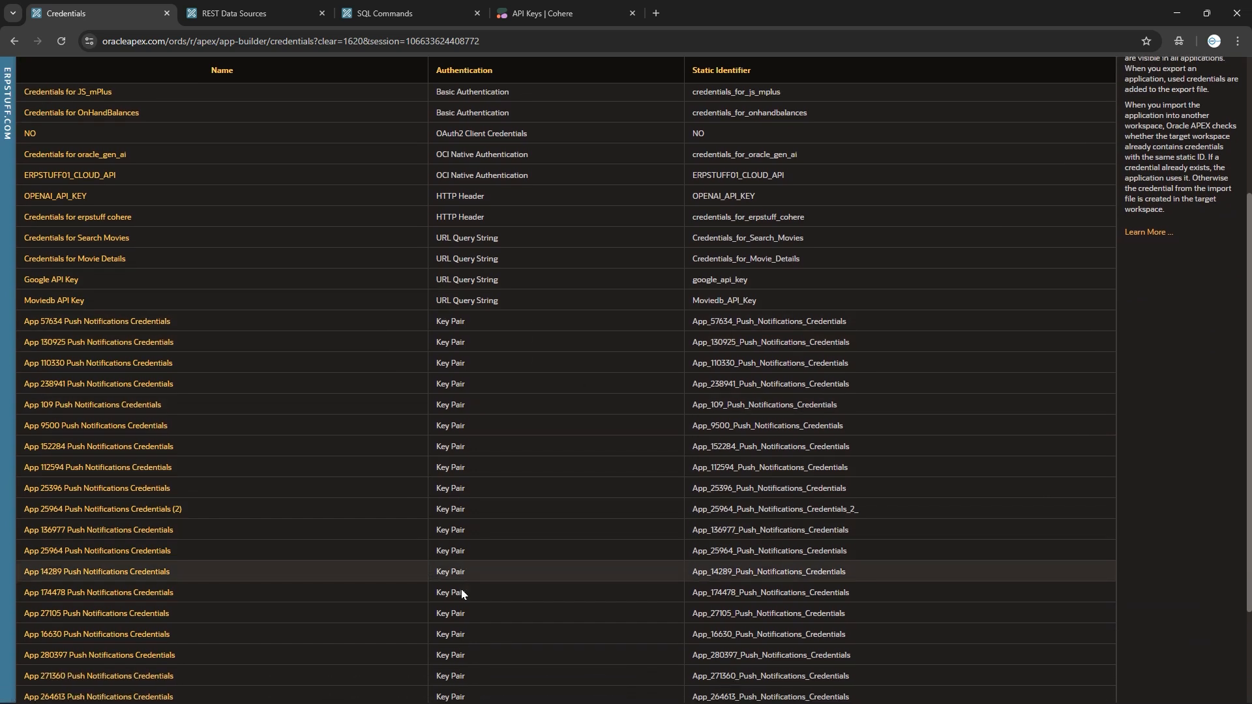
pyautogui.scroll(3, 305, 487)
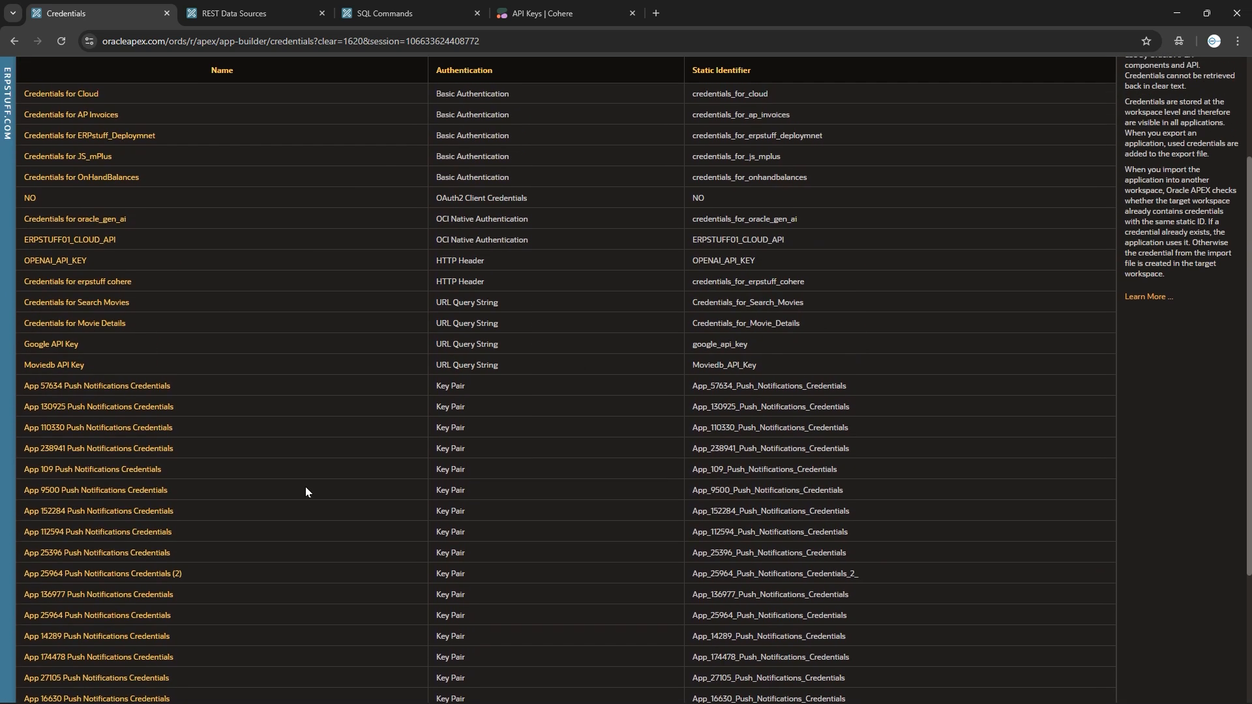
pyautogui.click(131, 387)
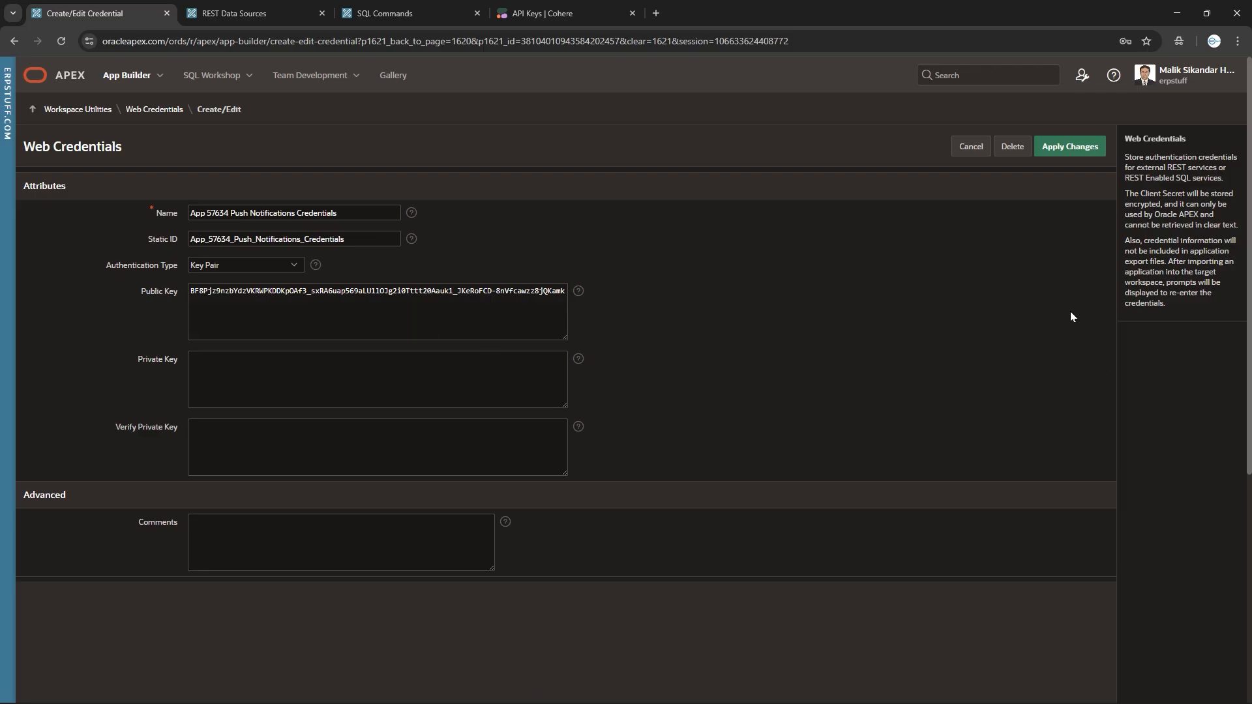
# Close the push credential, then inspect and cancel OPENAI_API_KEY and Google API Key unchanged.
pyautogui.click(961, 155)
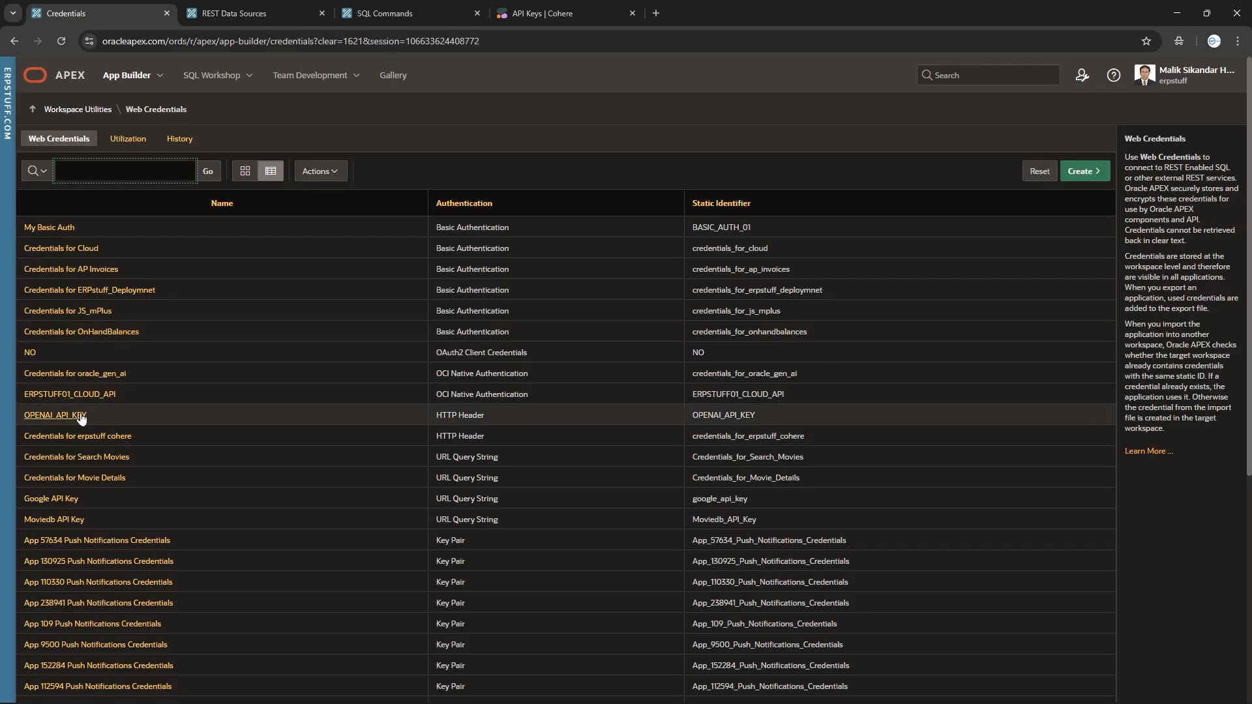
pyautogui.click(57, 418)
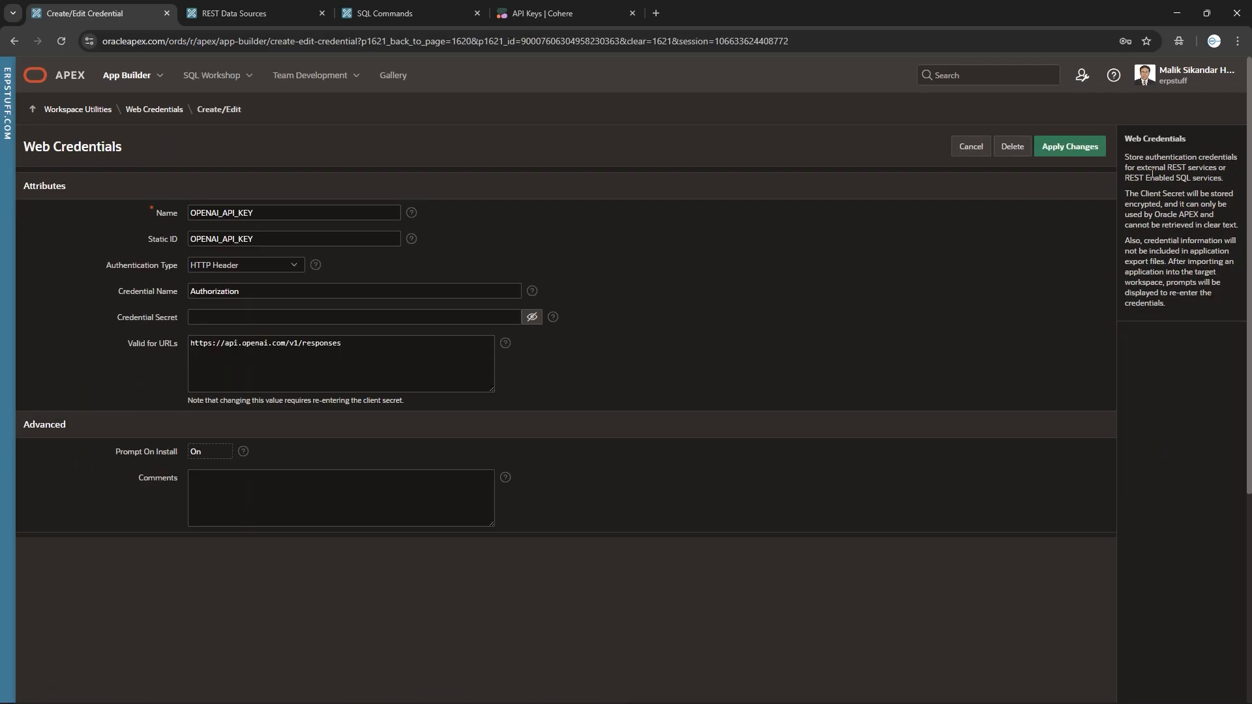
pyautogui.click(972, 147)
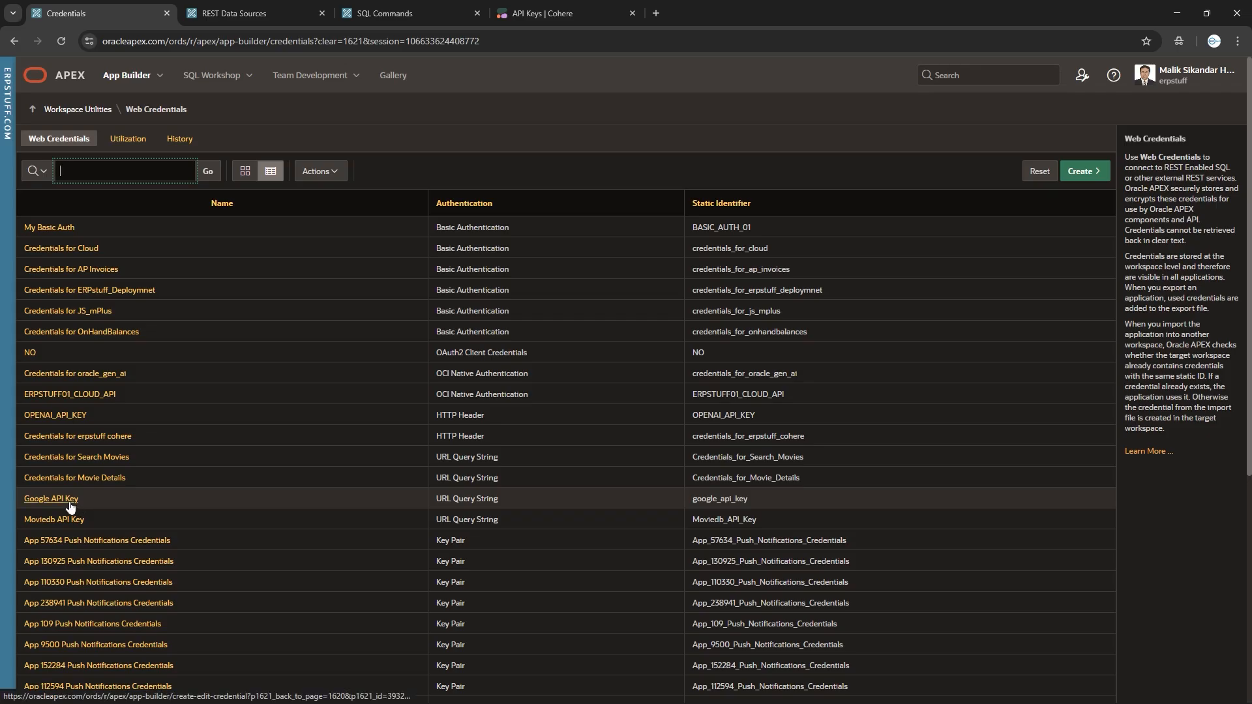
pyautogui.click(69, 500)
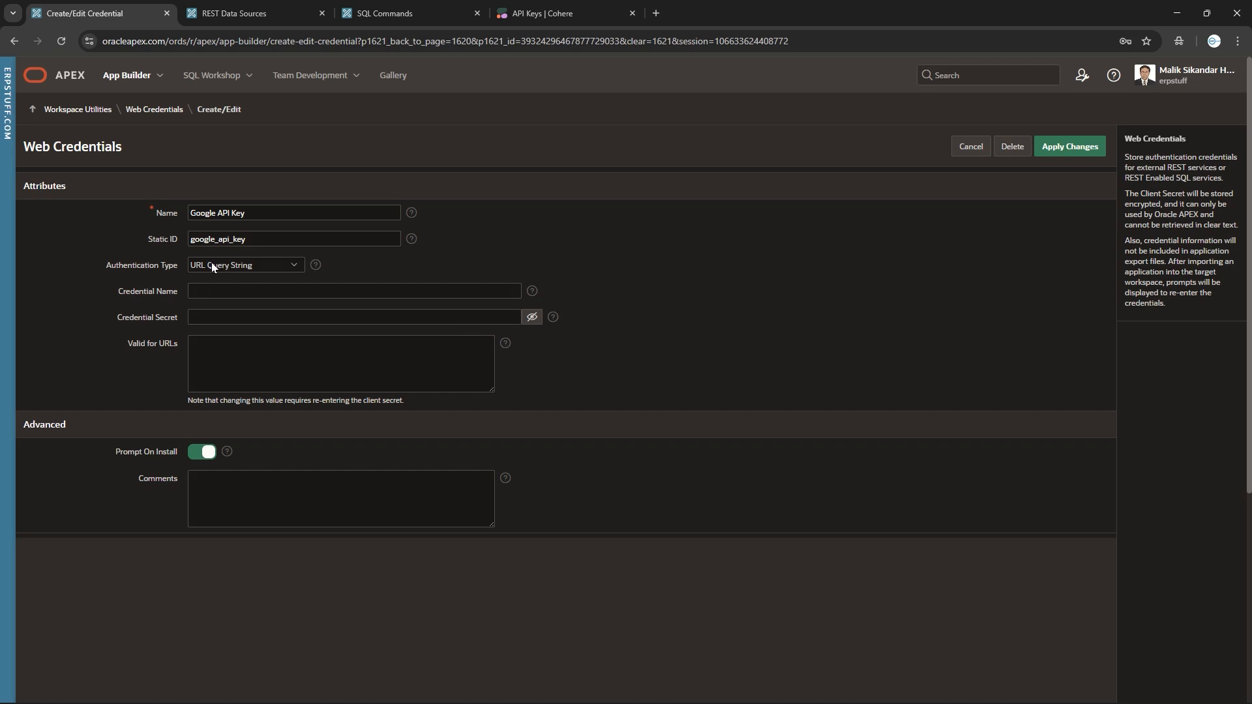
pyautogui.click(971, 146)
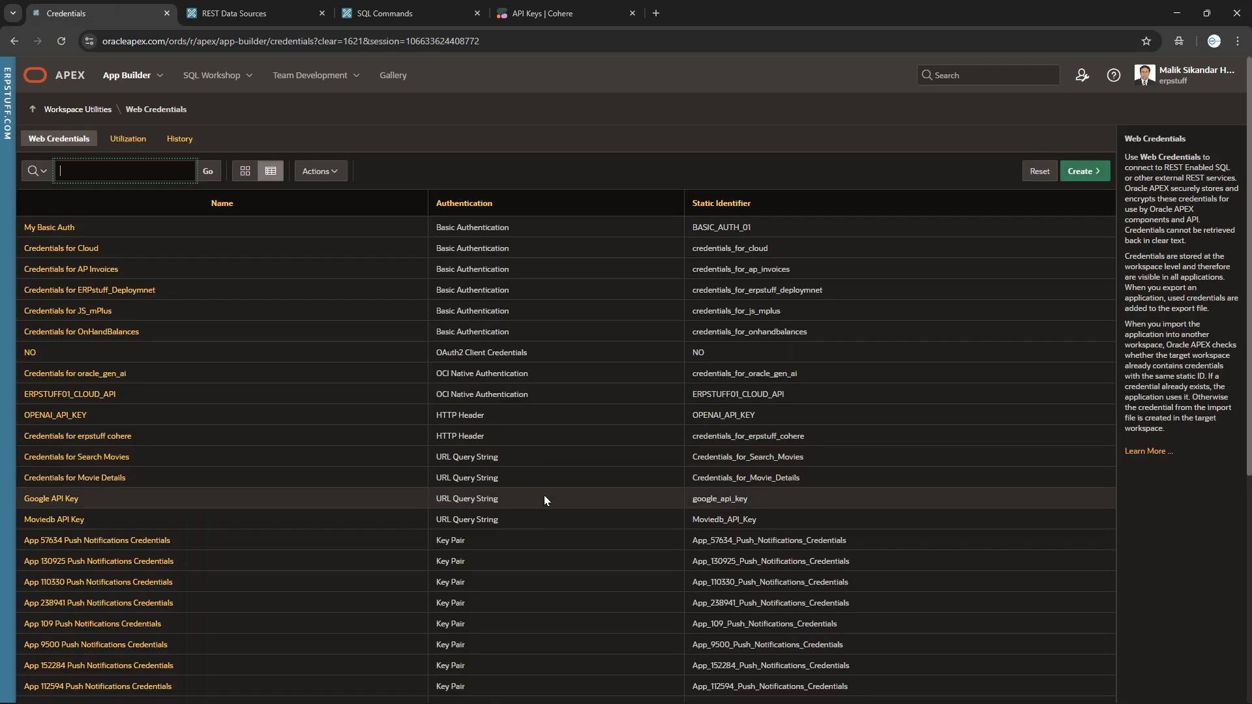